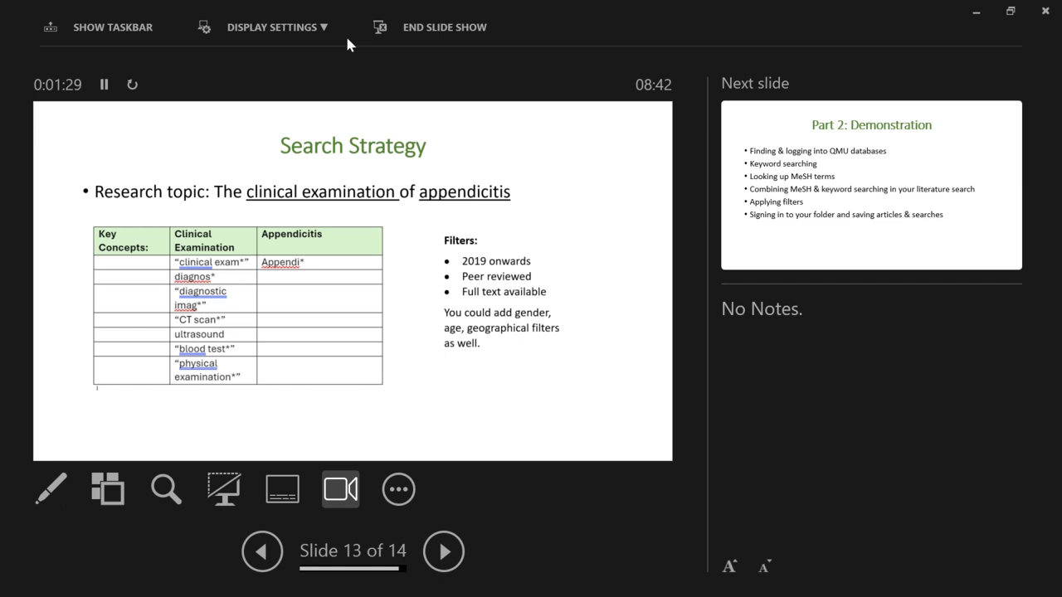
End the slide show and switch to the Queen Margaret University page in Chrome
key(Escape)
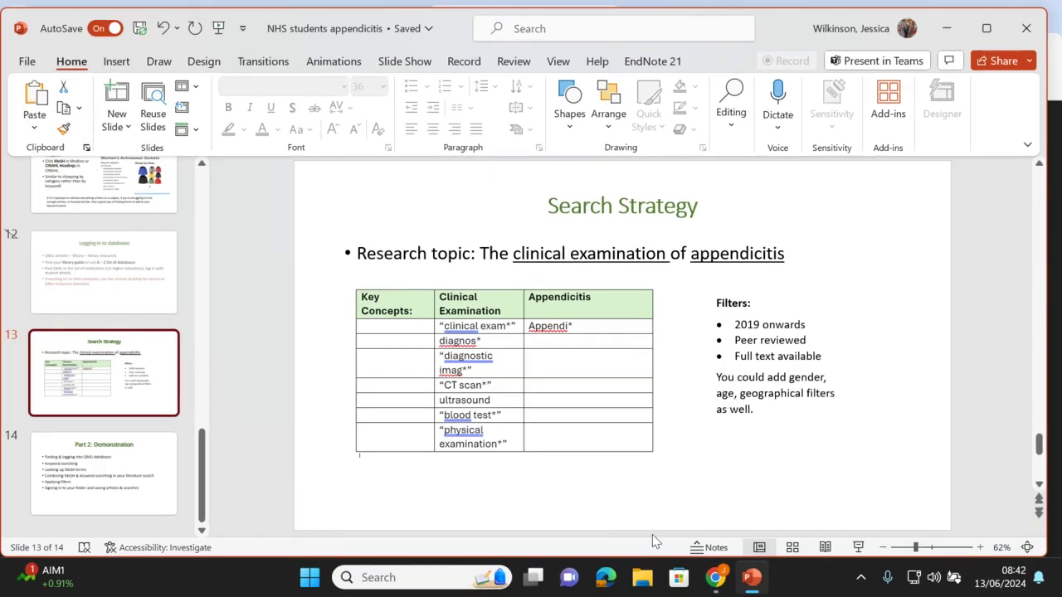
click(715, 577)
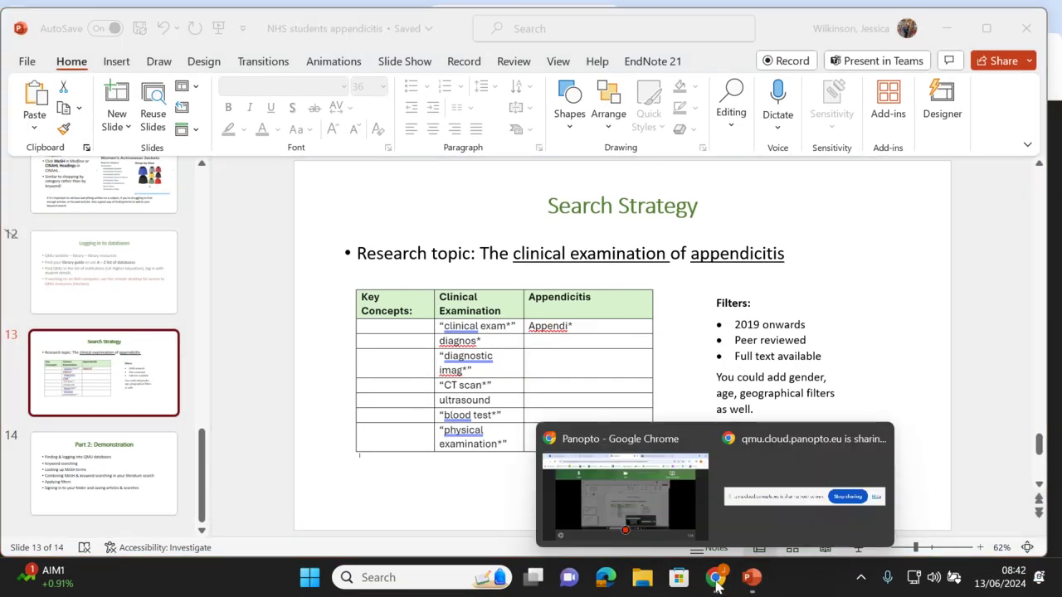
click(626, 479)
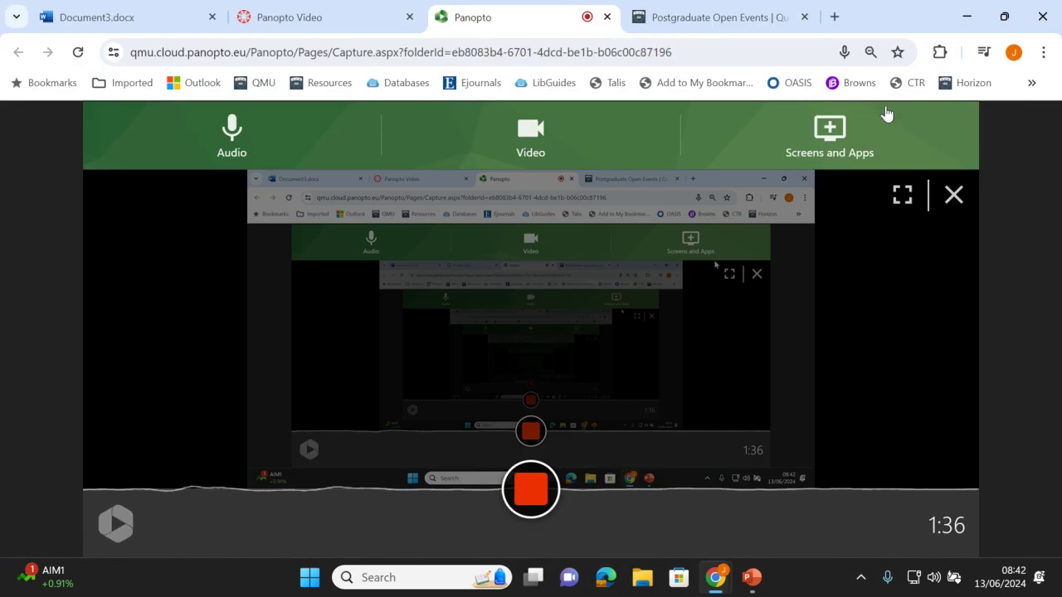
click(680, 19)
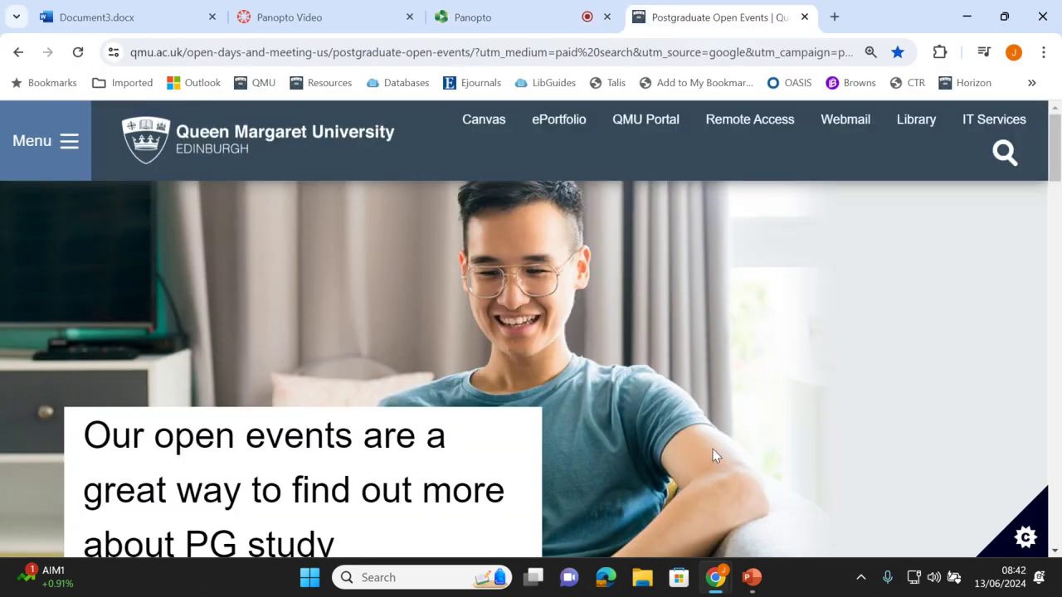
Open the Library Resources page from the university's Library section
click(916, 127)
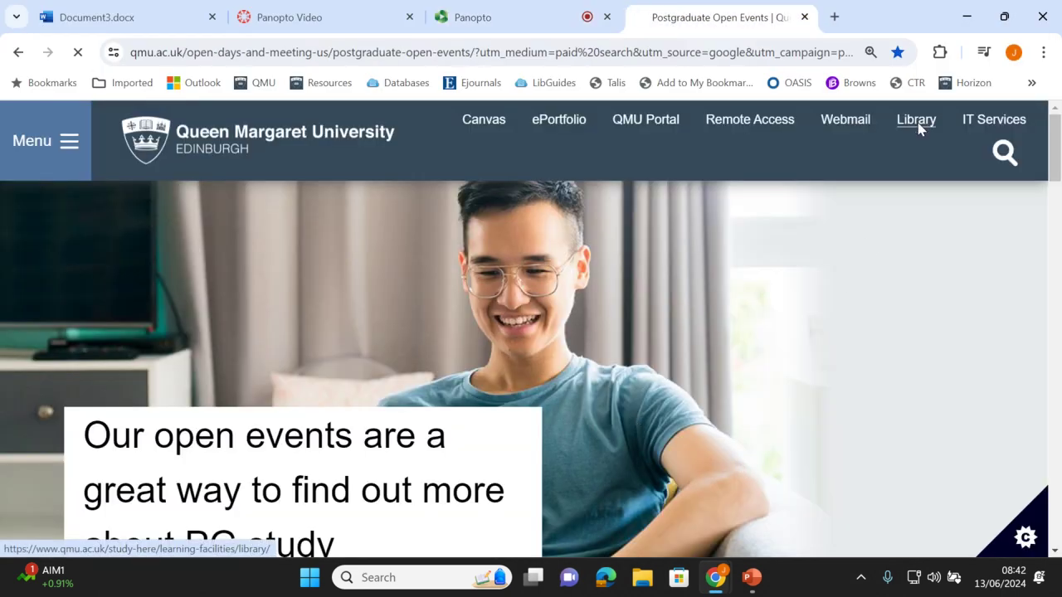
scroll(350, 319, down, 5)
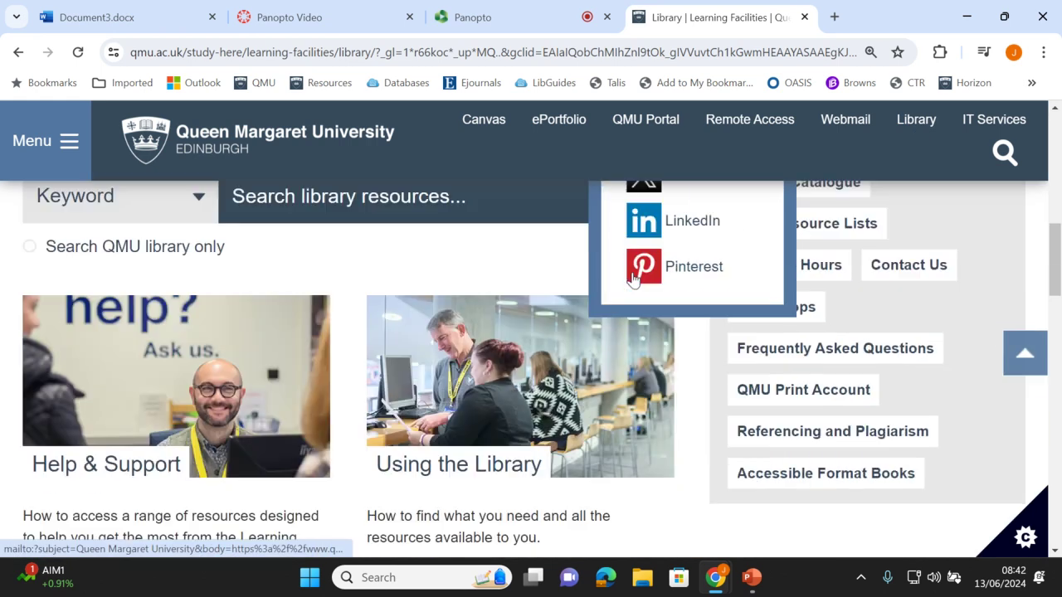
scroll(351, 319, down, 4)
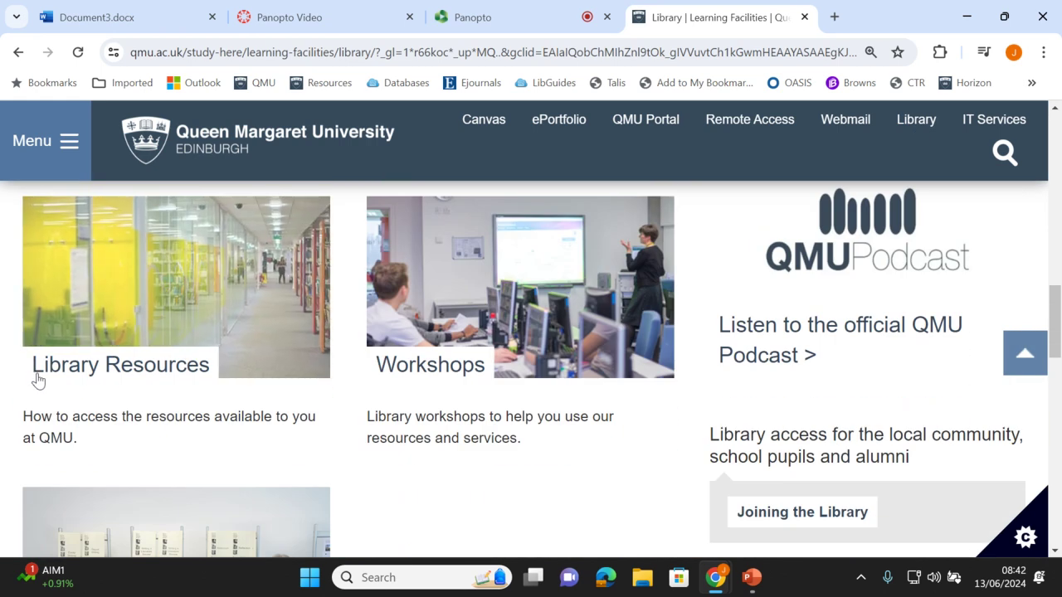
click(65, 369)
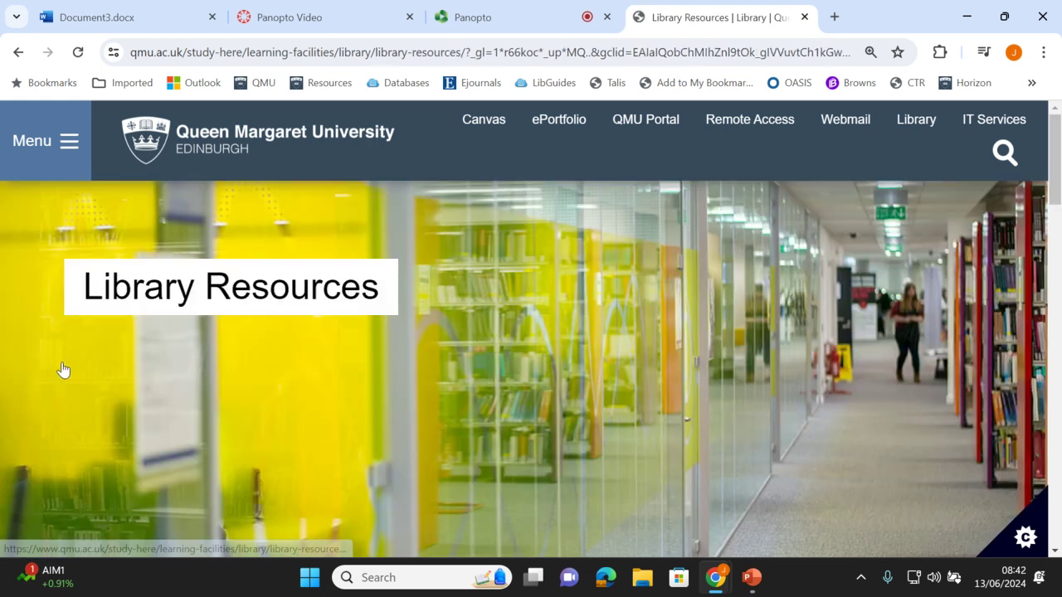
View the databases under M in the Databases A to Z list and return to the Library Resources page
scroll(332, 346, down, 5)
scroll(334, 346, down, 1)
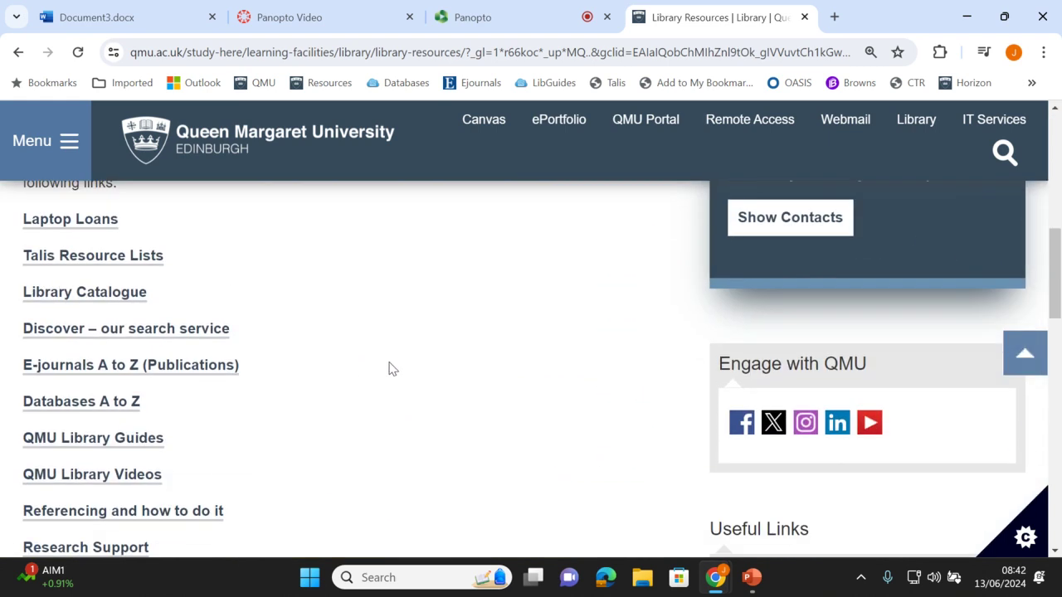
scroll(390, 364, down, 1)
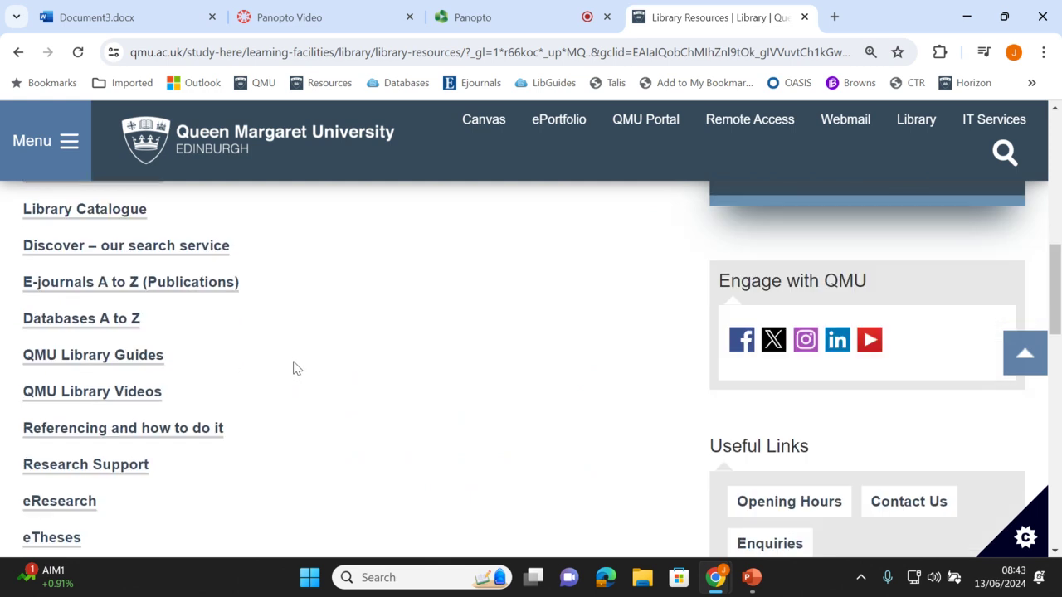
click(66, 328)
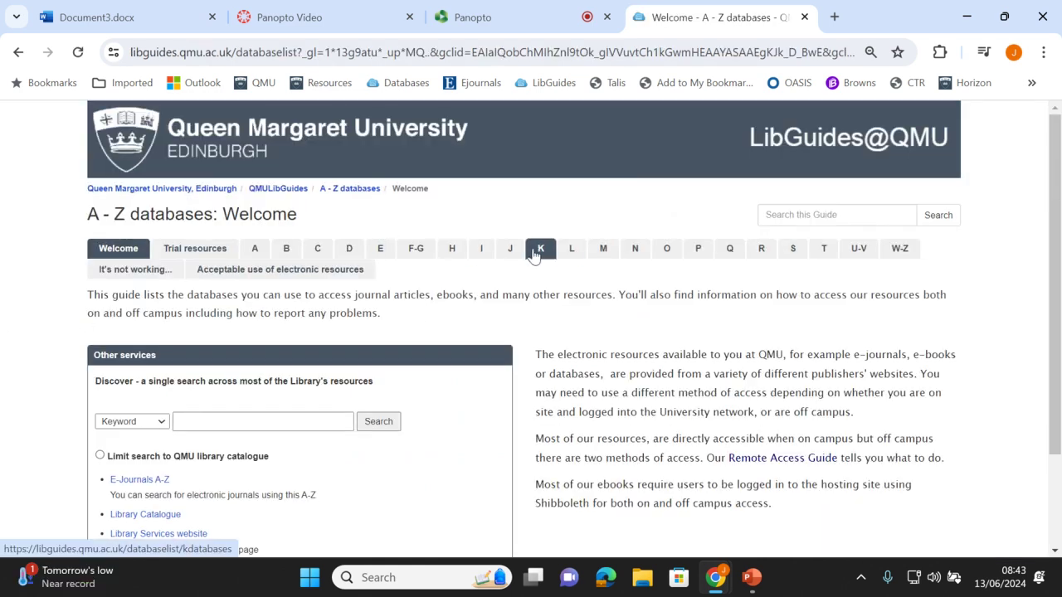
click(603, 251)
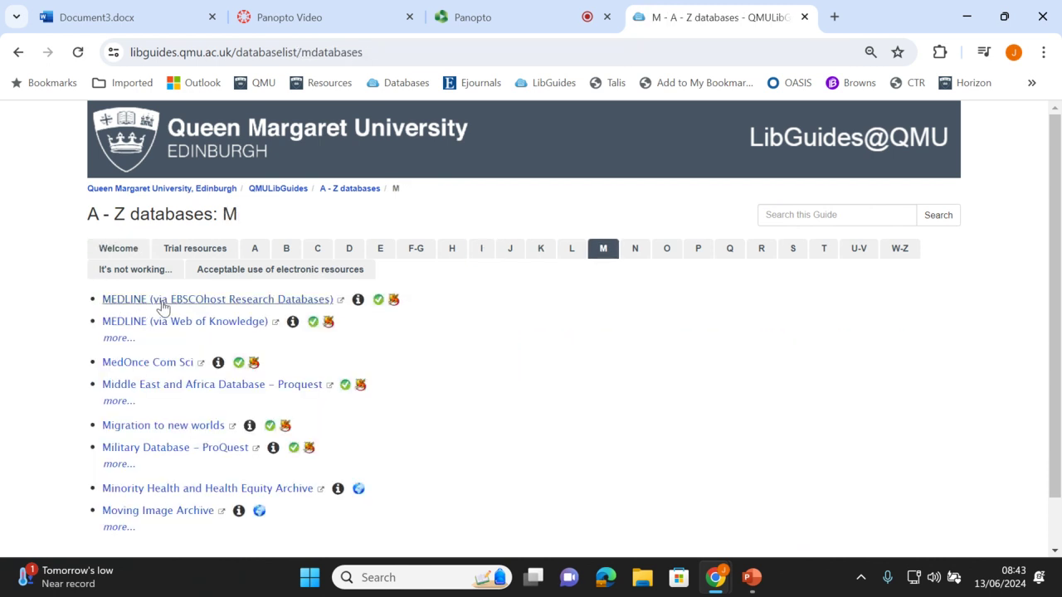
click(18, 52)
click(18, 52)
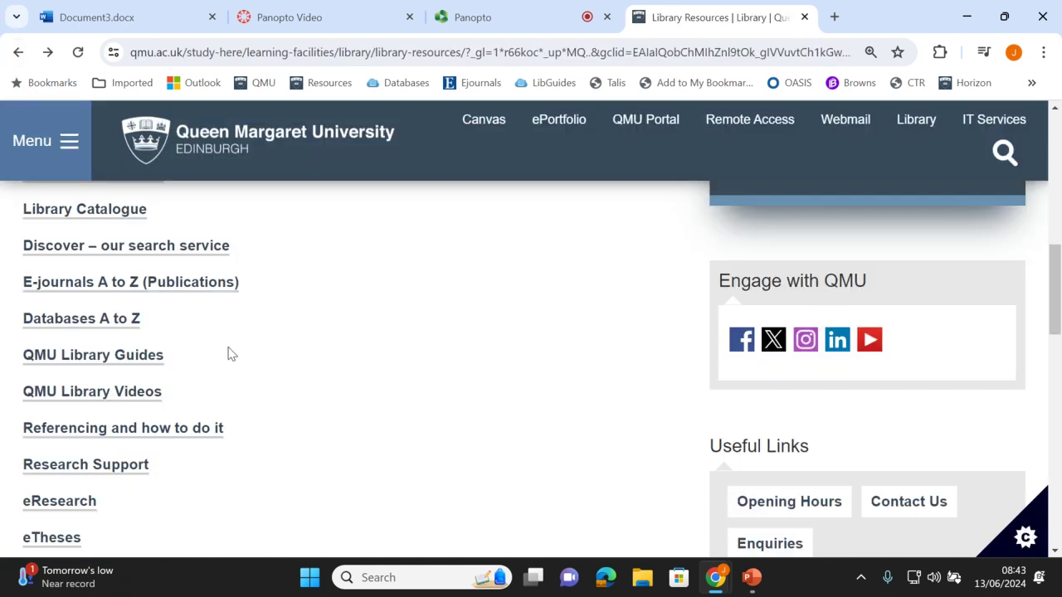
Open the Nursing guide from the QMU Library Guides and show its Databases page
click(73, 358)
scroll(249, 386, down, 3)
scroll(249, 386, down, 8)
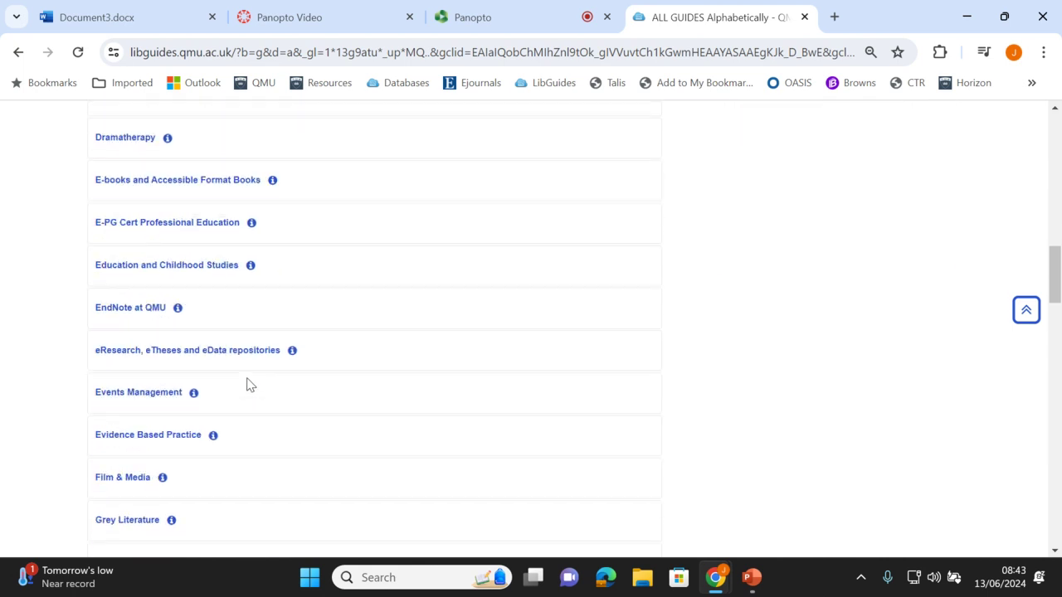
scroll(249, 385, down, 7)
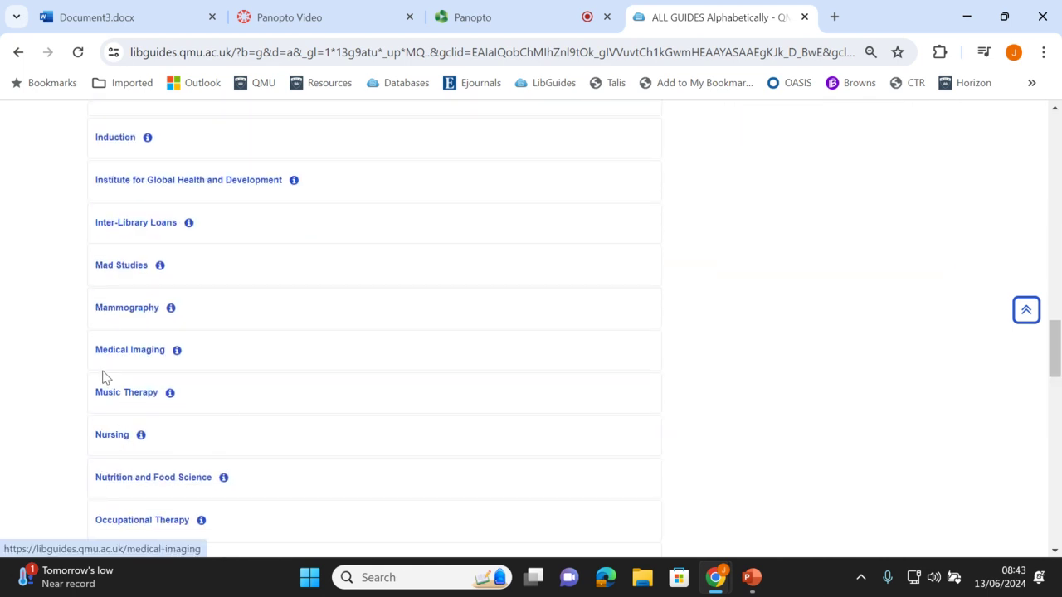
click(112, 437)
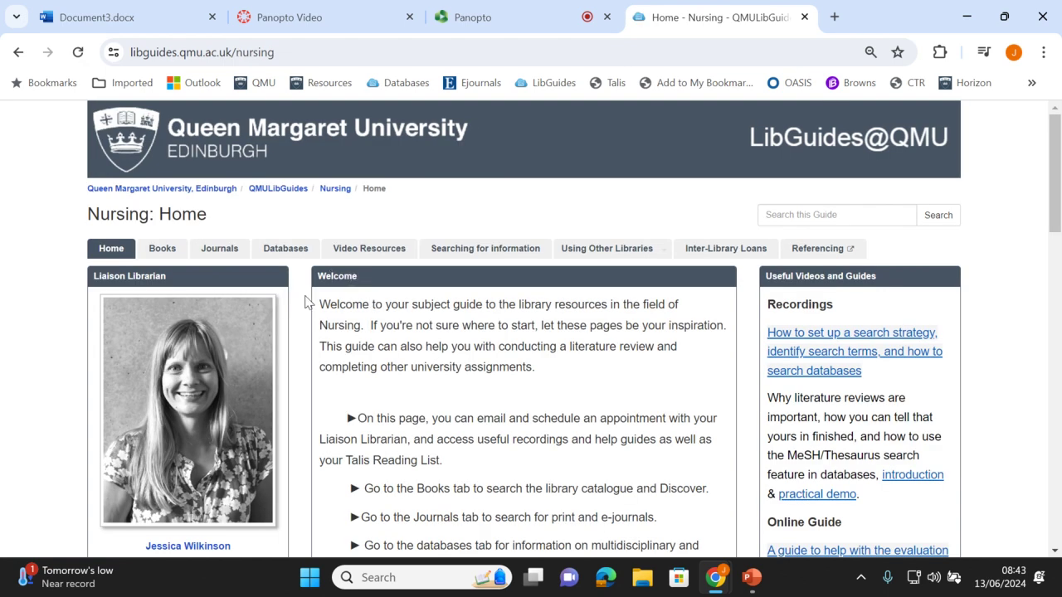
click(278, 254)
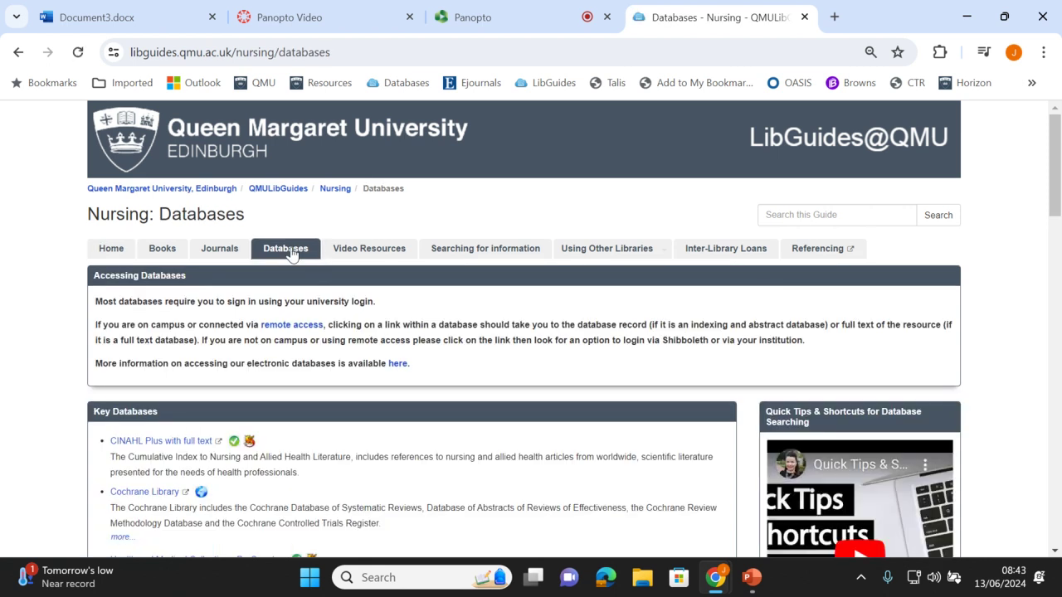
Examine the key databases and multidisciplinary databases listed in the Nursing guide
scroll(323, 357, down, 1)
scroll(323, 357, down, 3)
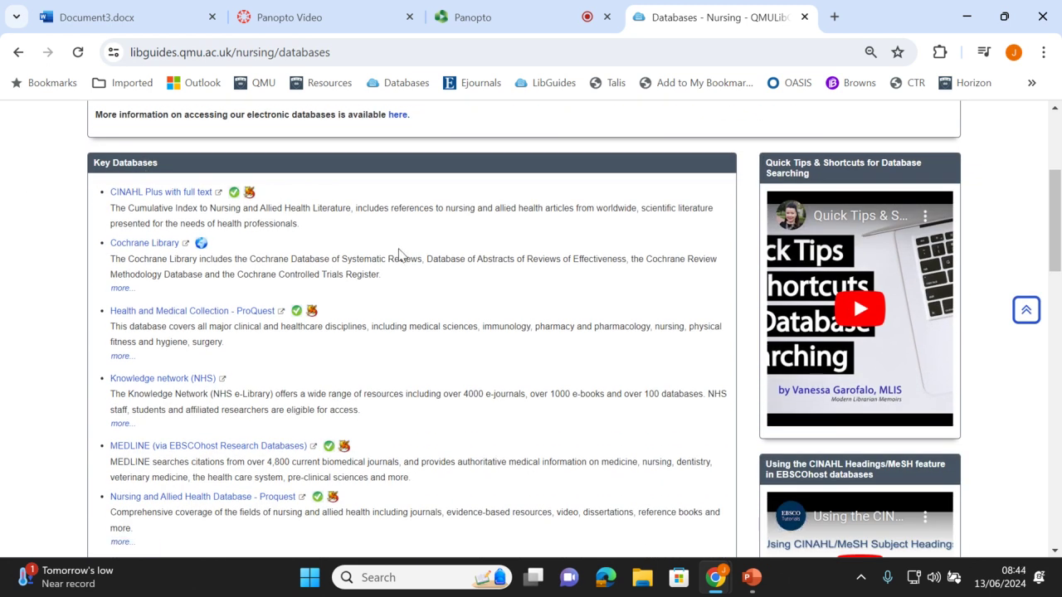
scroll(398, 253, down, 7)
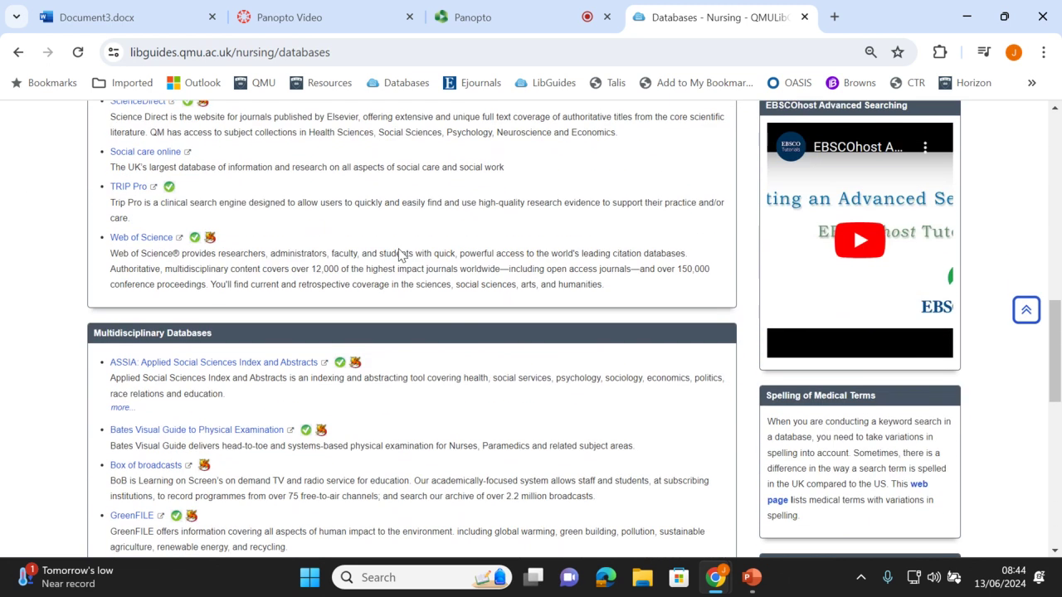
scroll(398, 253, down, 1)
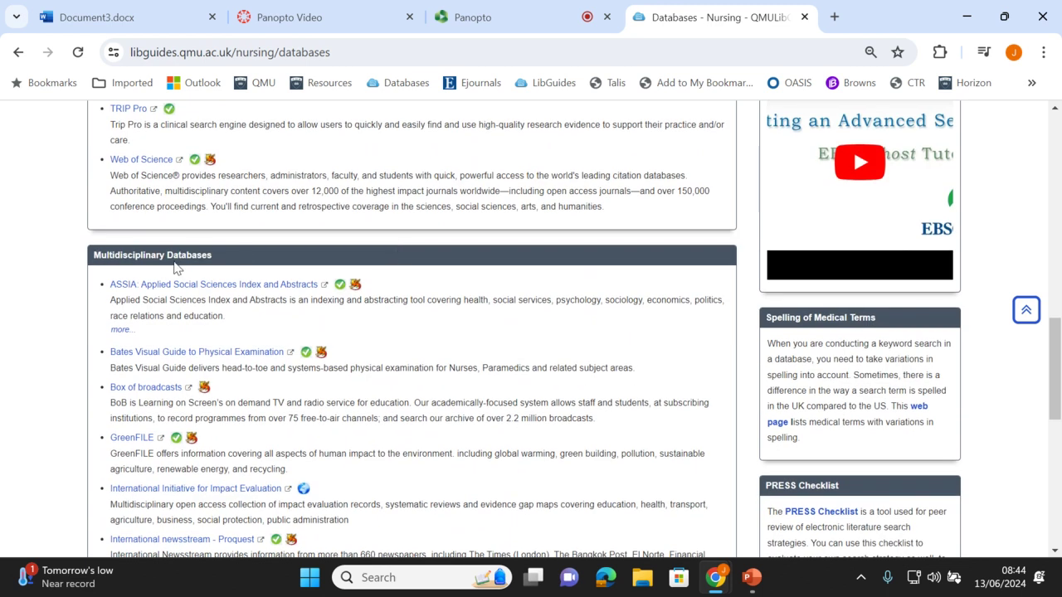
scroll(174, 268, down, 1)
scroll(179, 432, down, 2)
scroll(183, 418, up, 10)
Open MEDLINE (via EBSCOhost Research Databases) from the key databases and log in through the QMU Shibboleth page
scroll(183, 409, down, 1)
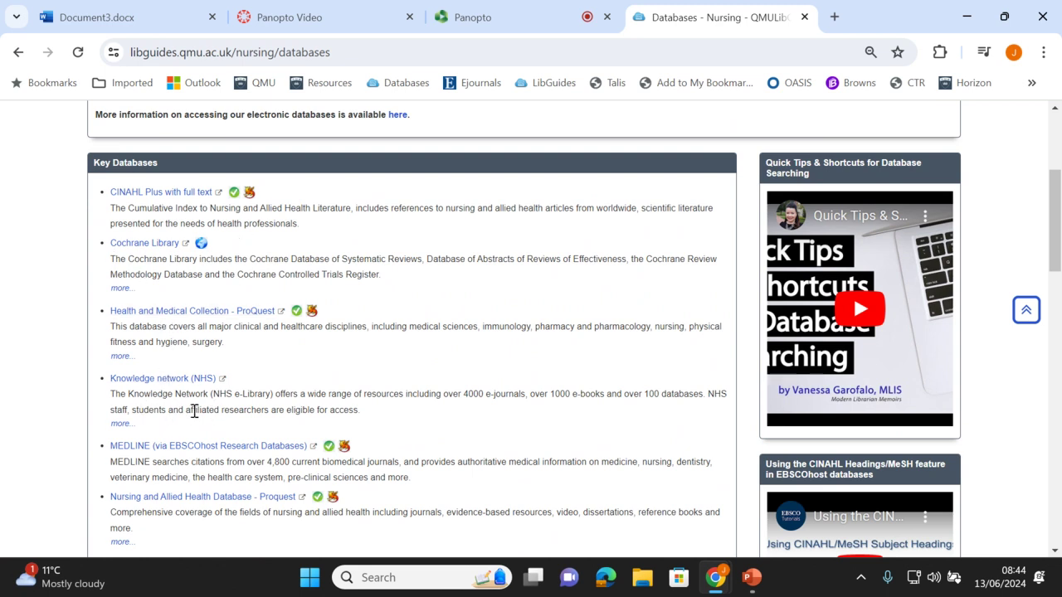
scroll(153, 407, down, 1)
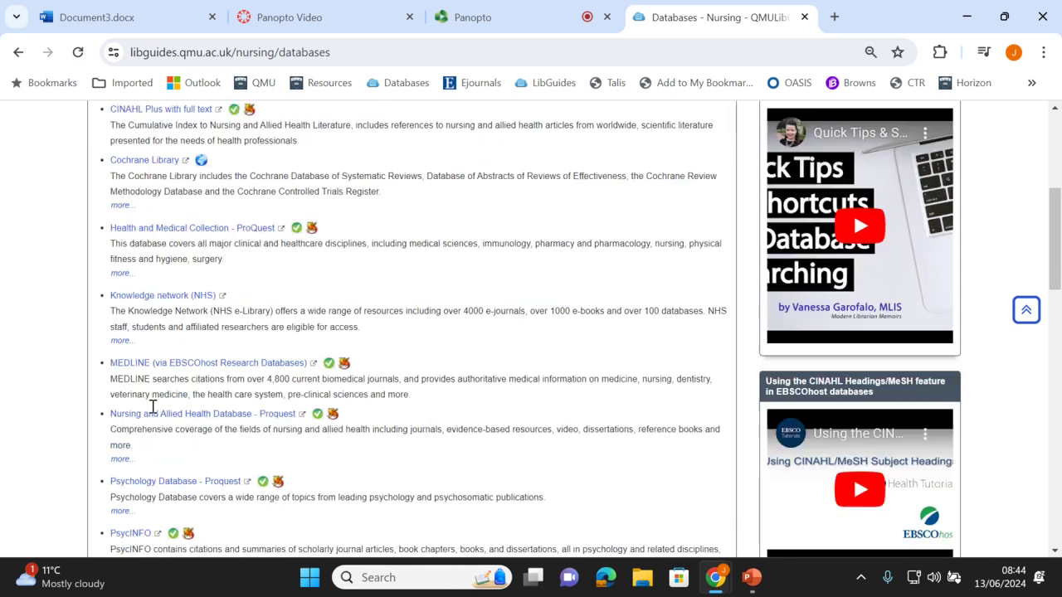
scroll(153, 406, down, 2)
scroll(153, 408, up, 2)
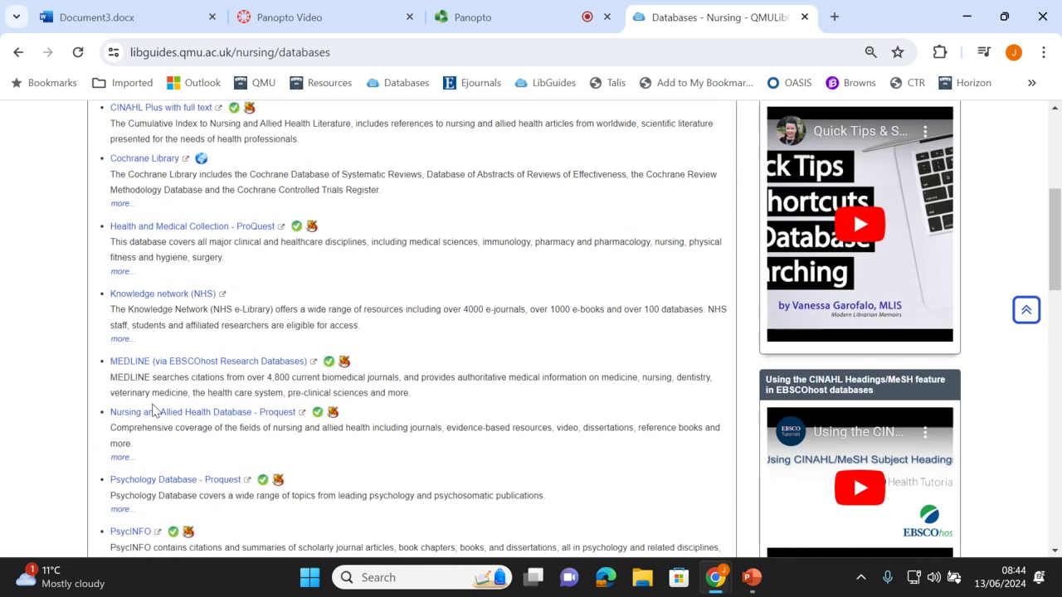
click(190, 365)
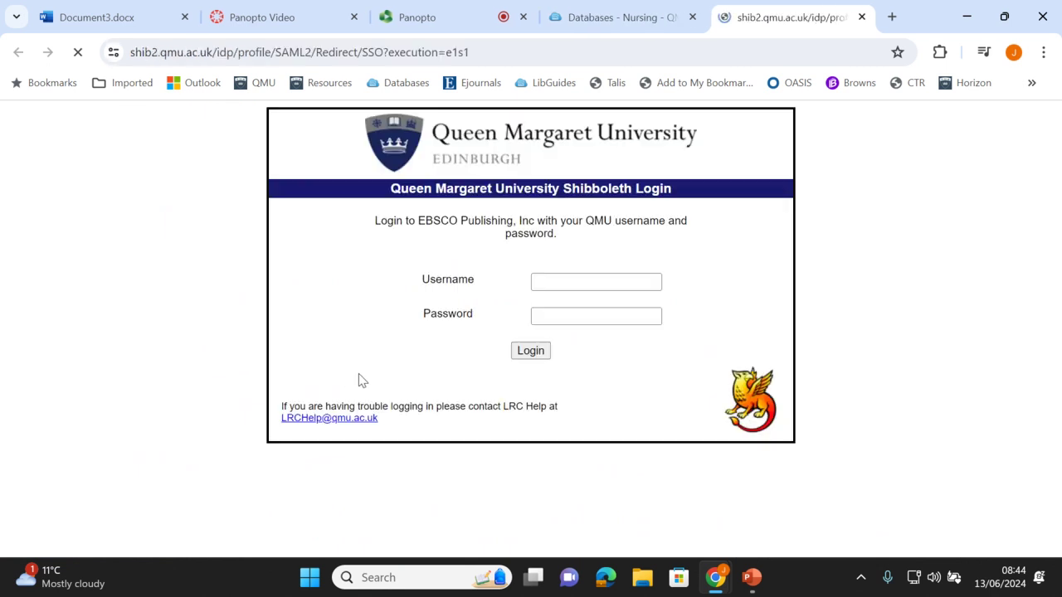
click(531, 350)
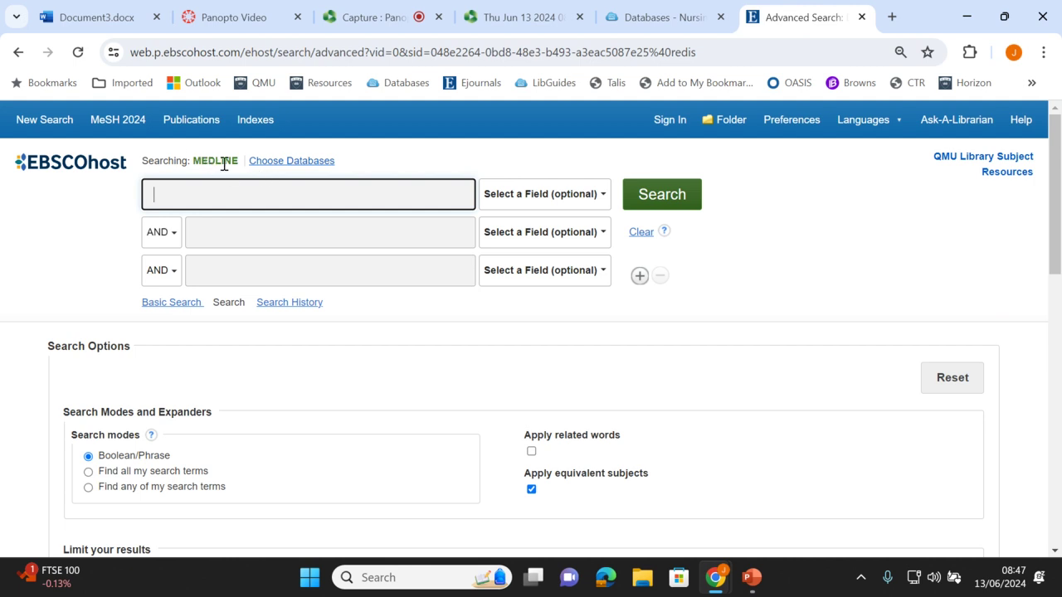
Add CINAHL Plus with Full Text to MEDLINE as the databases to search
click(302, 162)
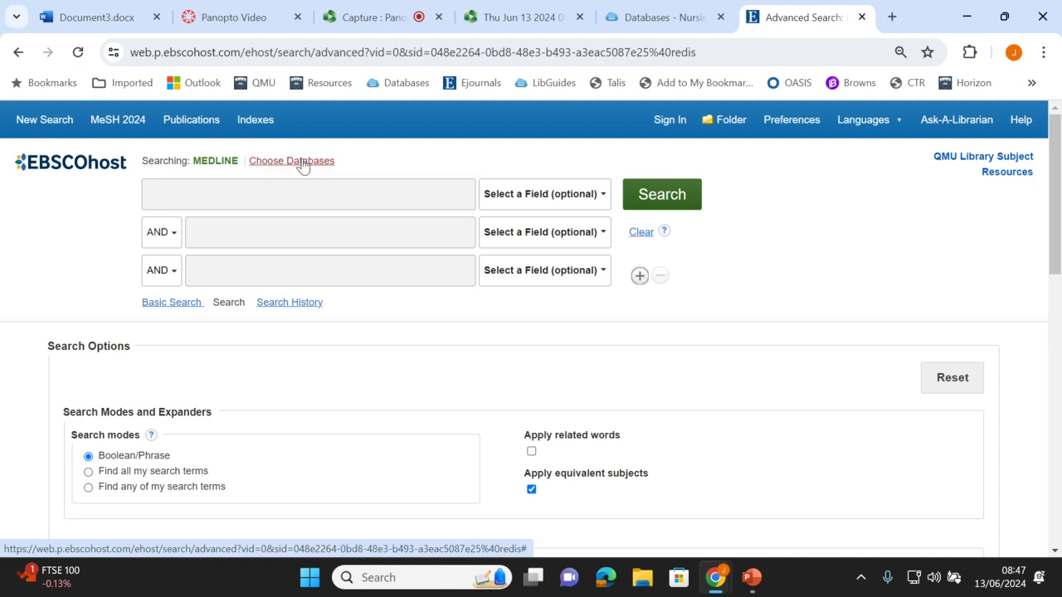
scroll(419, 220, down, 1)
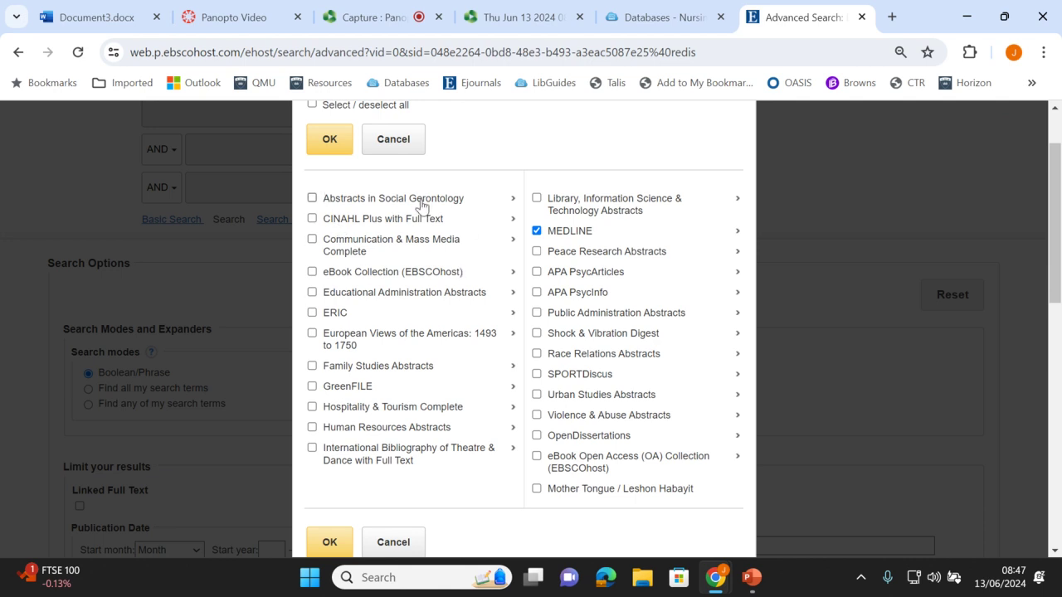
scroll(421, 205, up, 1)
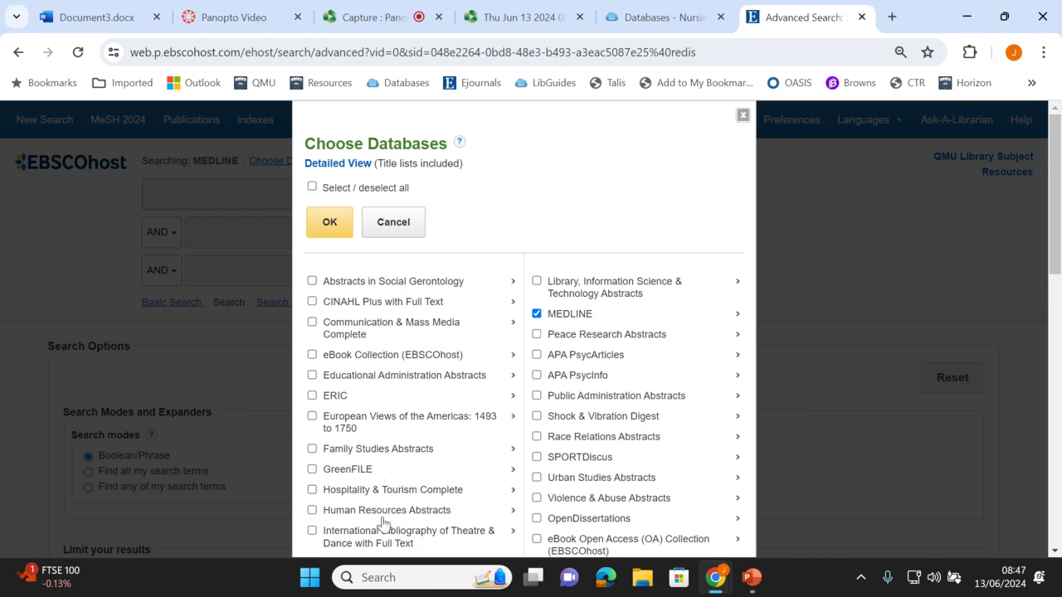
scroll(629, 309, down, 1)
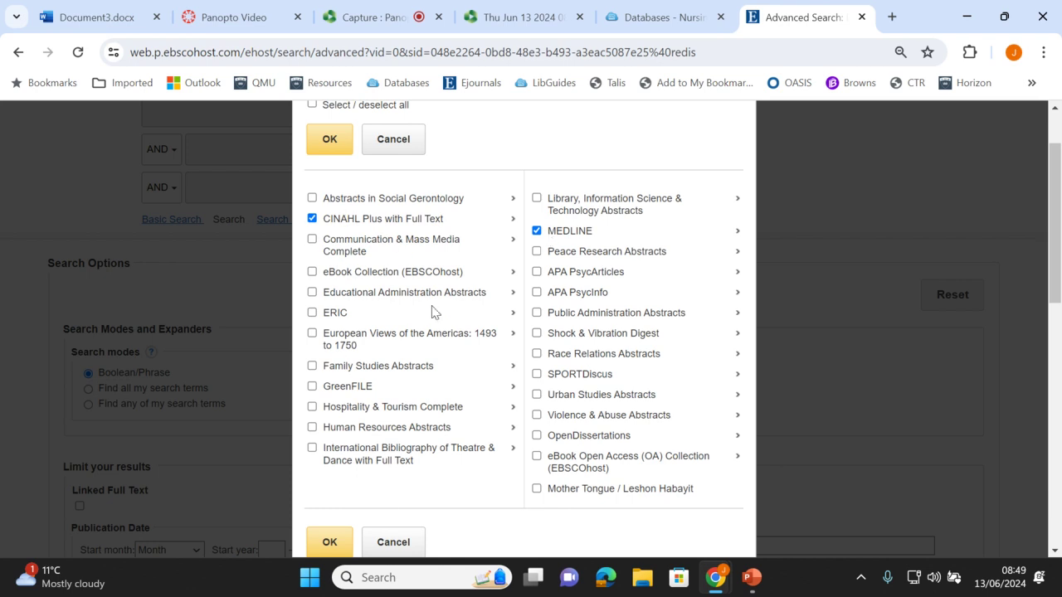
click(331, 539)
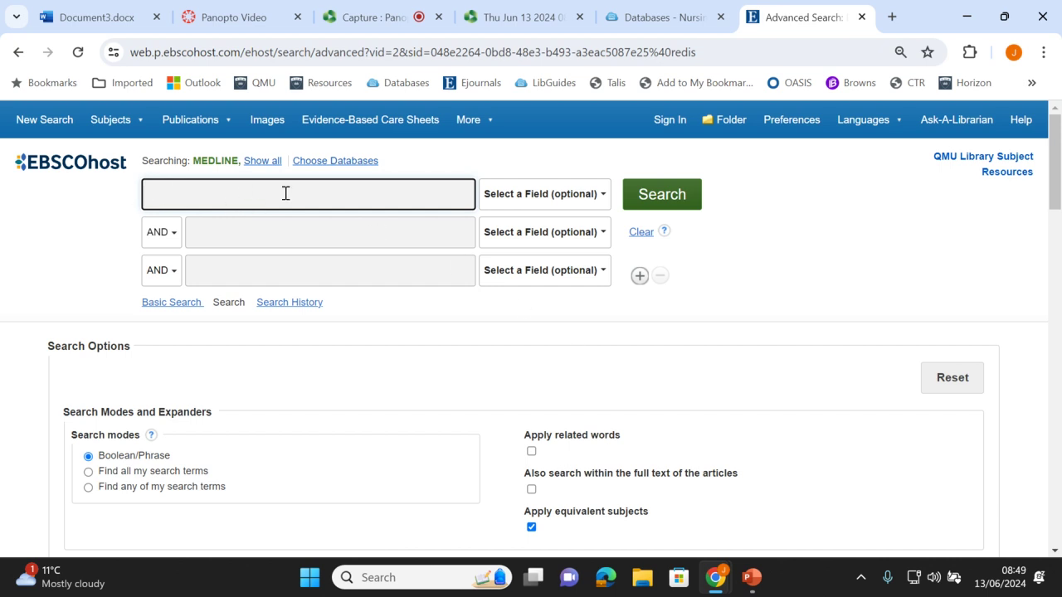
Copy the search string beginning “clinical exam*” OR diagnos* OR “diagnostic imag*” from Document3.docx into the first search row of EBSCOhost Advanced Search
click(105, 17)
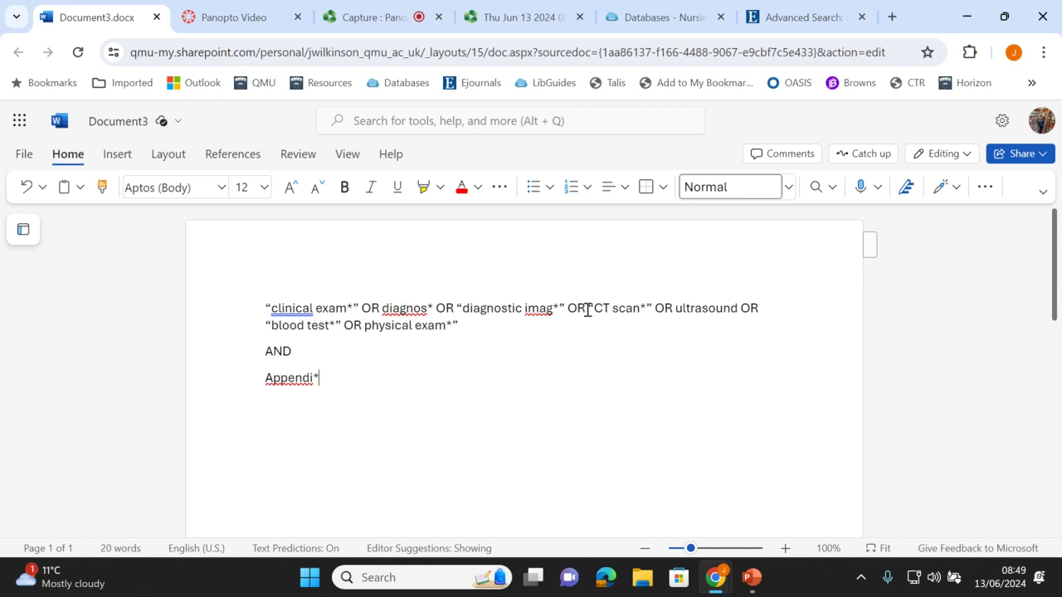
drag(455, 325, 266, 313)
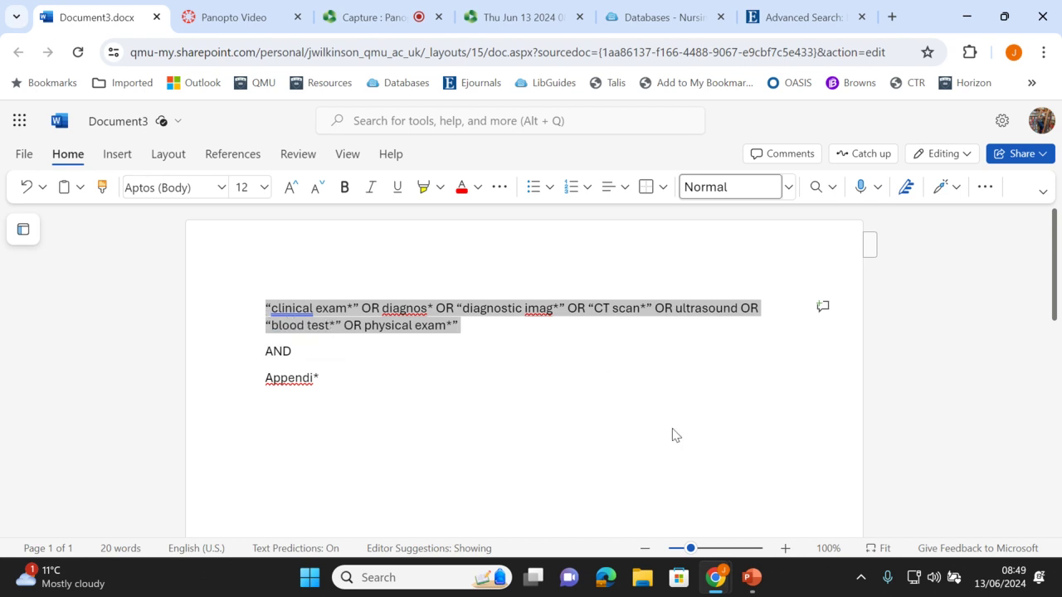
mouse_move(717, 578)
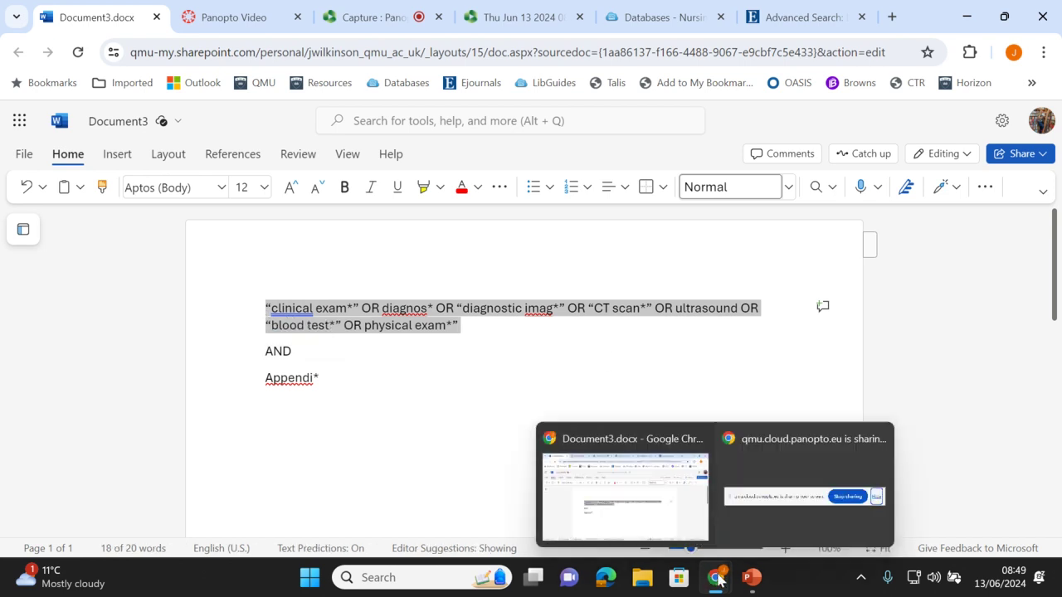
click(604, 488)
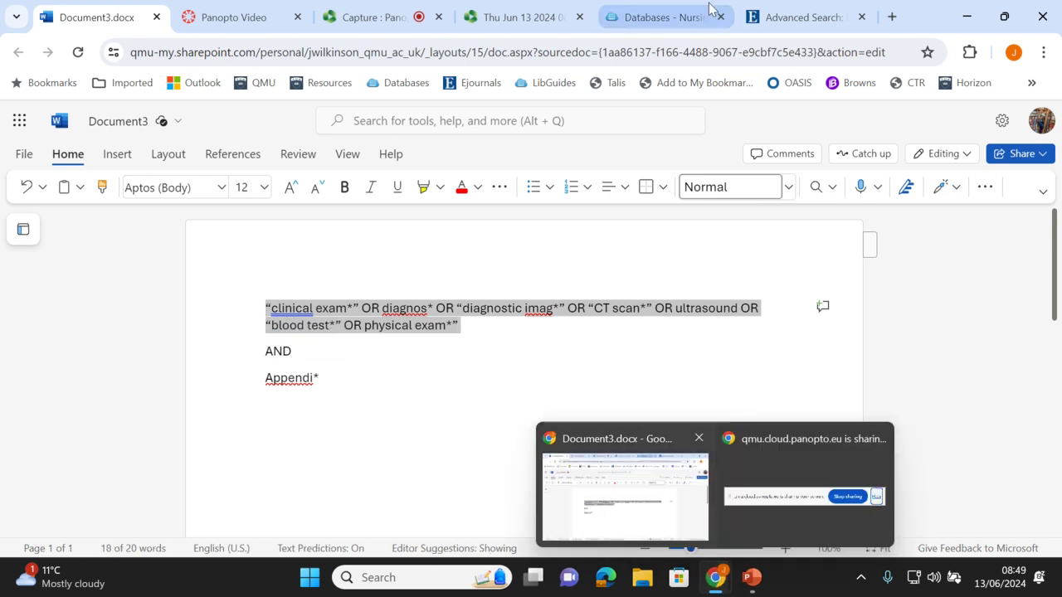
click(780, 19)
click(220, 189)
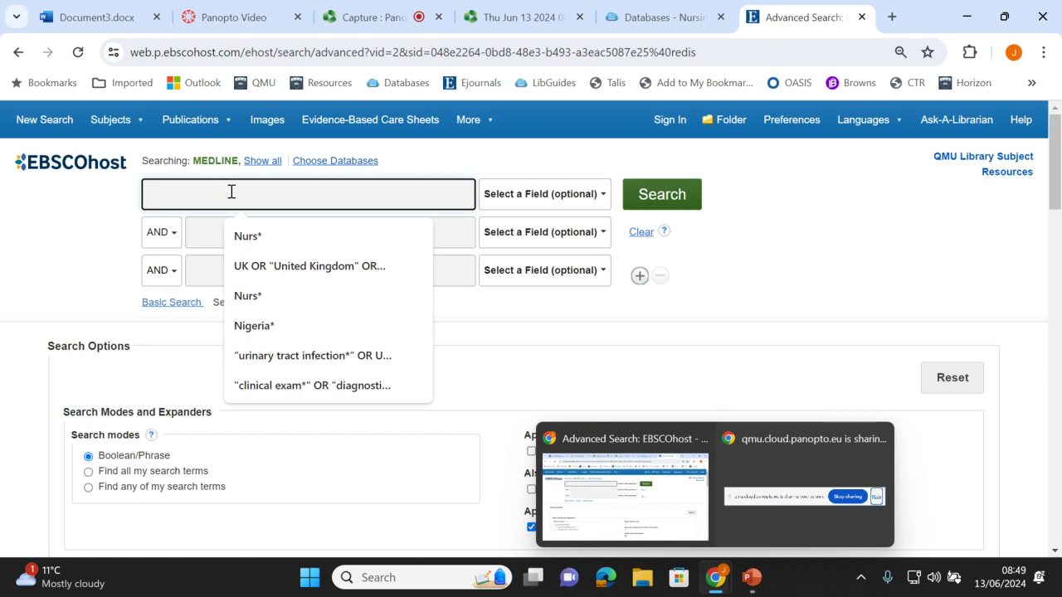
click(881, 505)
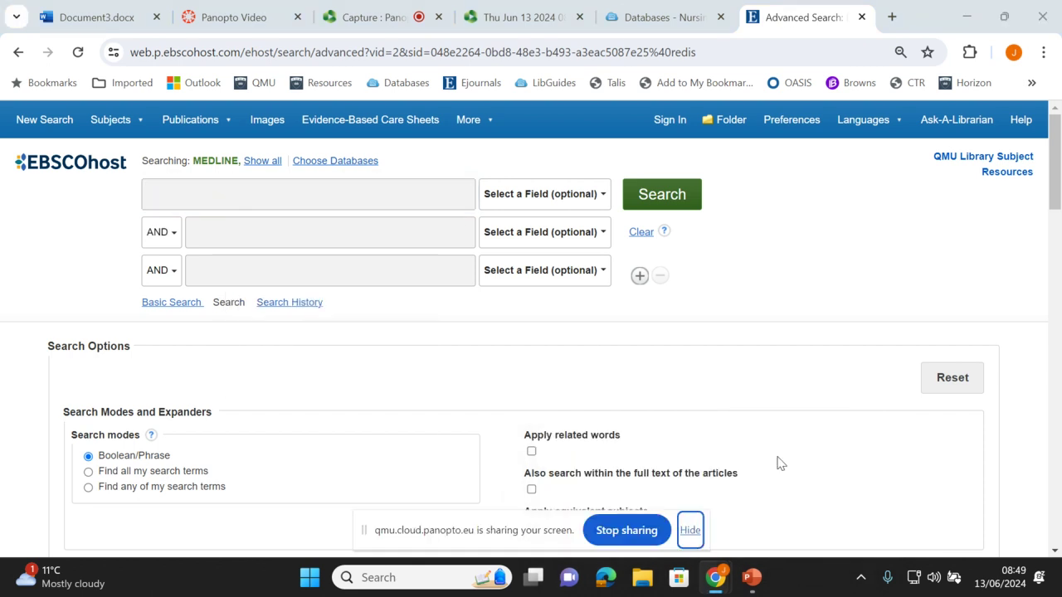
click(690, 531)
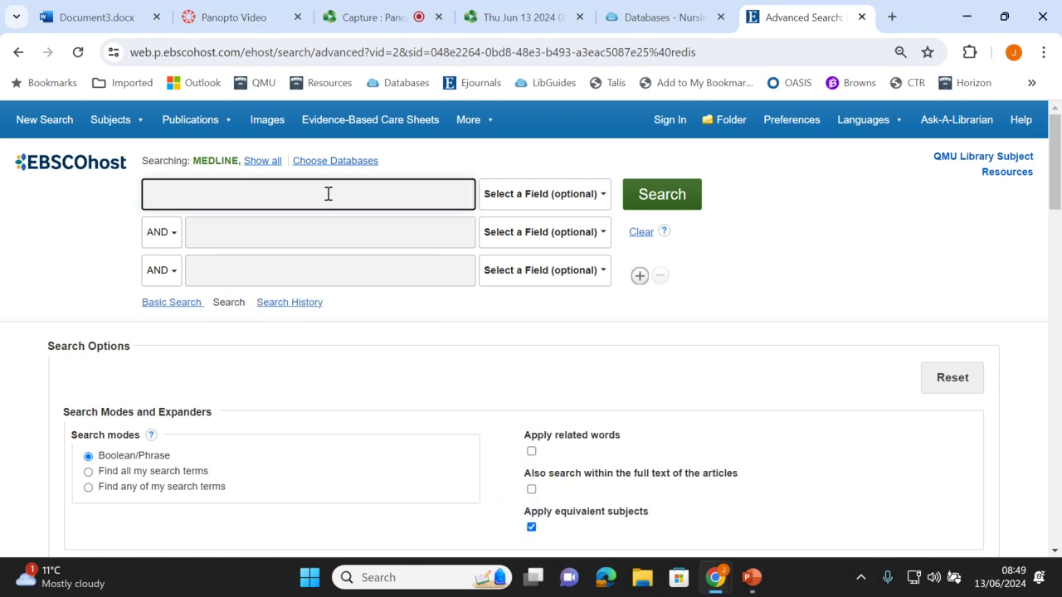
key(ctrl+v)
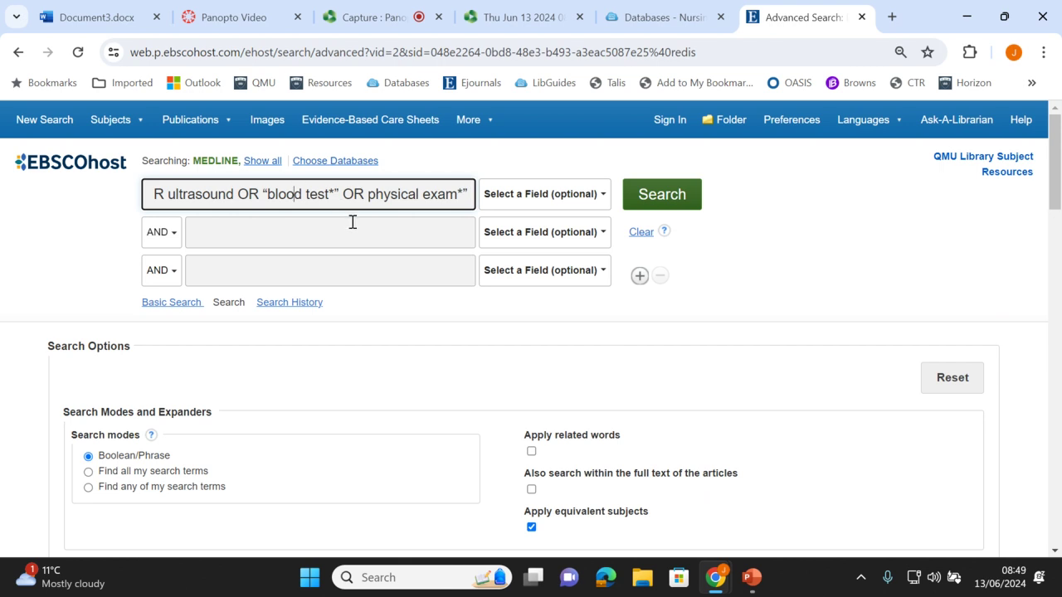
Review the pasted search string from its beginning to “physical exam*” and remove the trailing space
key(Home)
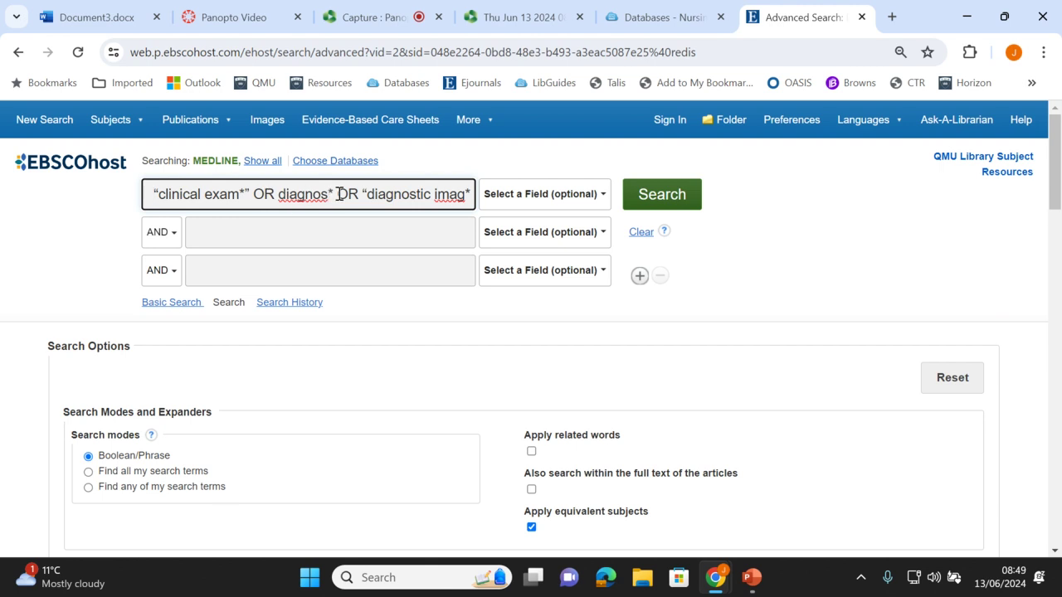
key(Right)
key(Right)
key(Right)
key(Right)
key(Right)
key(Right)
key(Right)
key(Right)
key(Right)
key(Right)
key(Right)
key(Right)
key(Right)
key(Right)
key(Right)
key(Right)
key(Right)
key(Right)
key(Right)
key(Right)
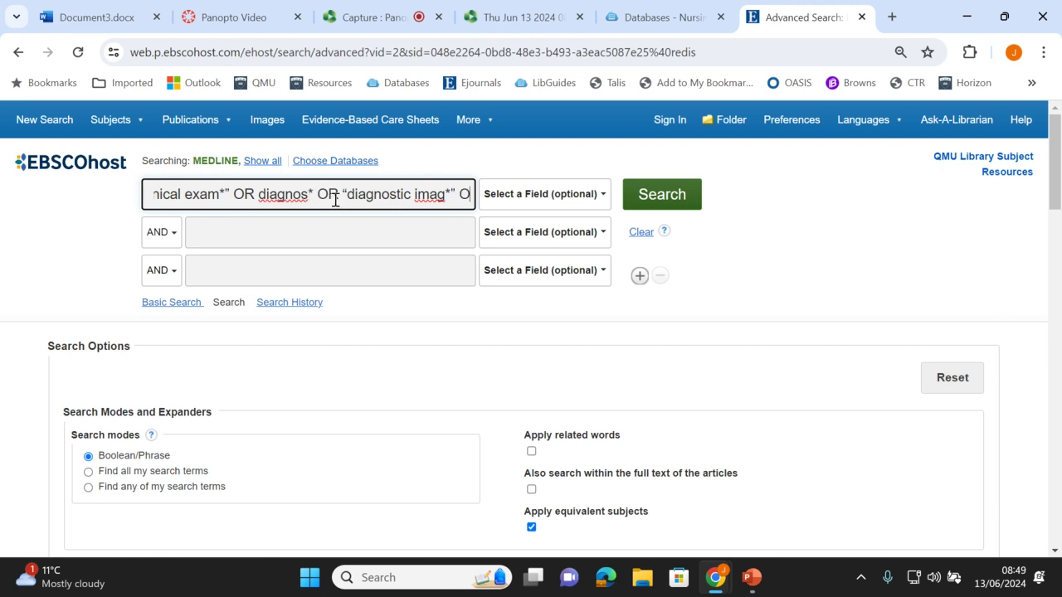
key(Right)
key(Right)
key(Right)
key(Right)
key(Right)
key(Right)
key(Right)
key(Right)
key(Right)
key(Right)
key(Right)
key(Right)
key(Right)
key(Right)
key(Right)
key(Right)
key(Right)
key(Right)
key(Right)
key(Right)
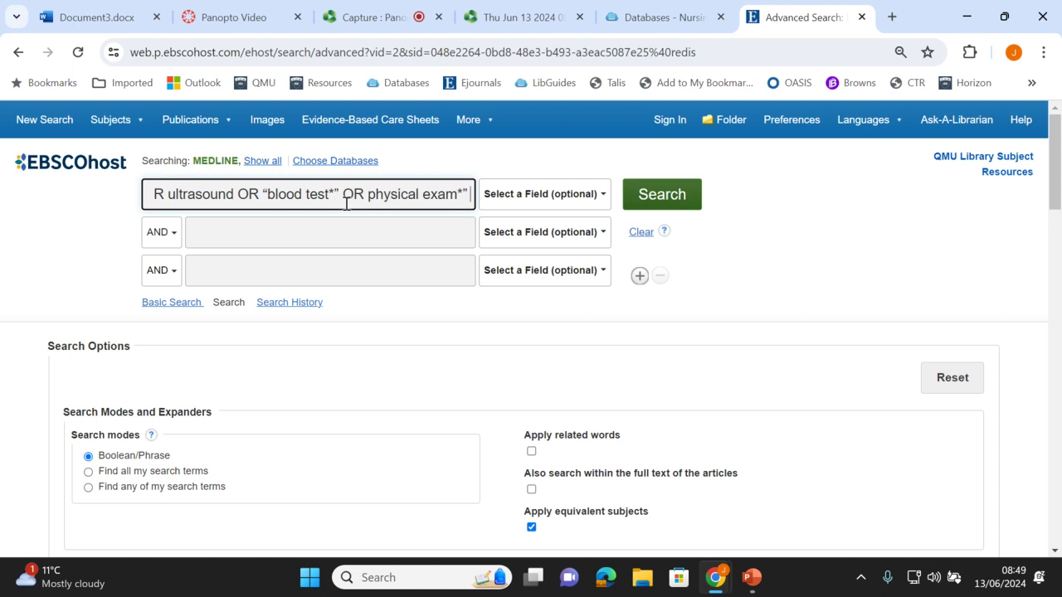
key(BackSpace)
Enter appendi* in the second search row and check the operators available for combining it, keeping AND
click(316, 229)
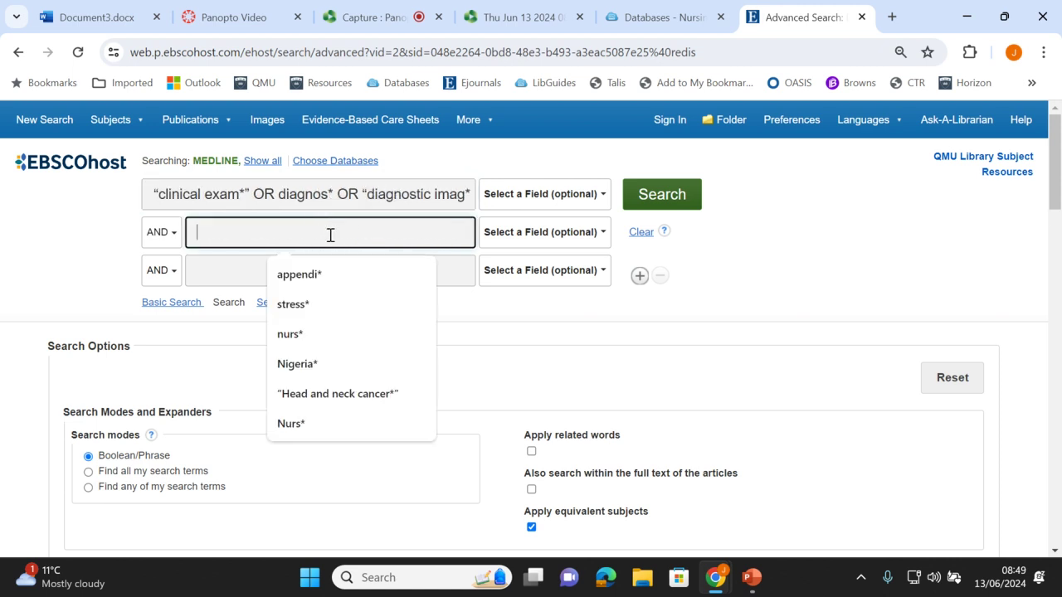
click(282, 277)
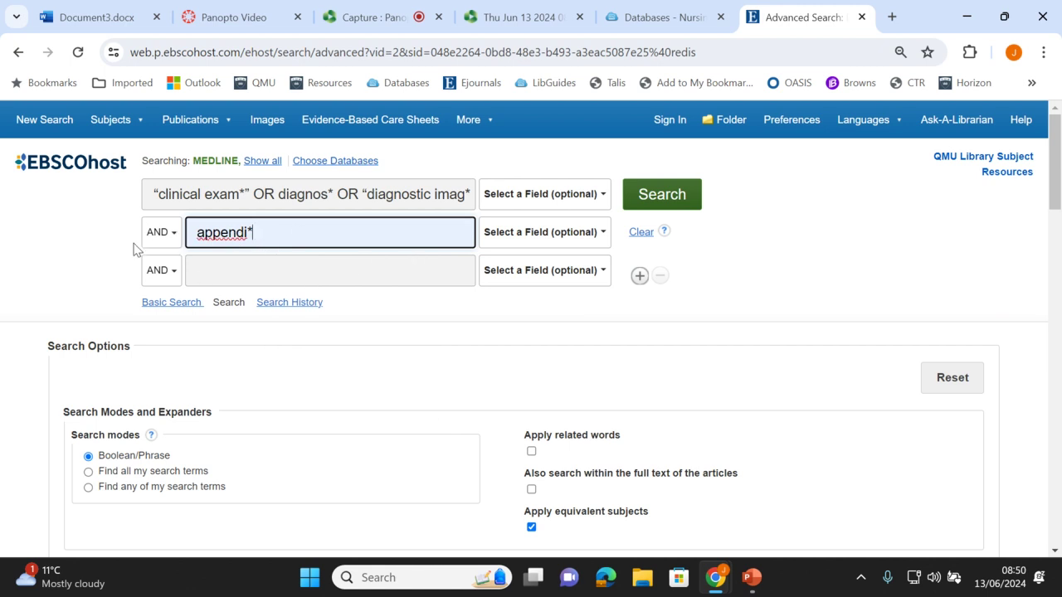
click(175, 236)
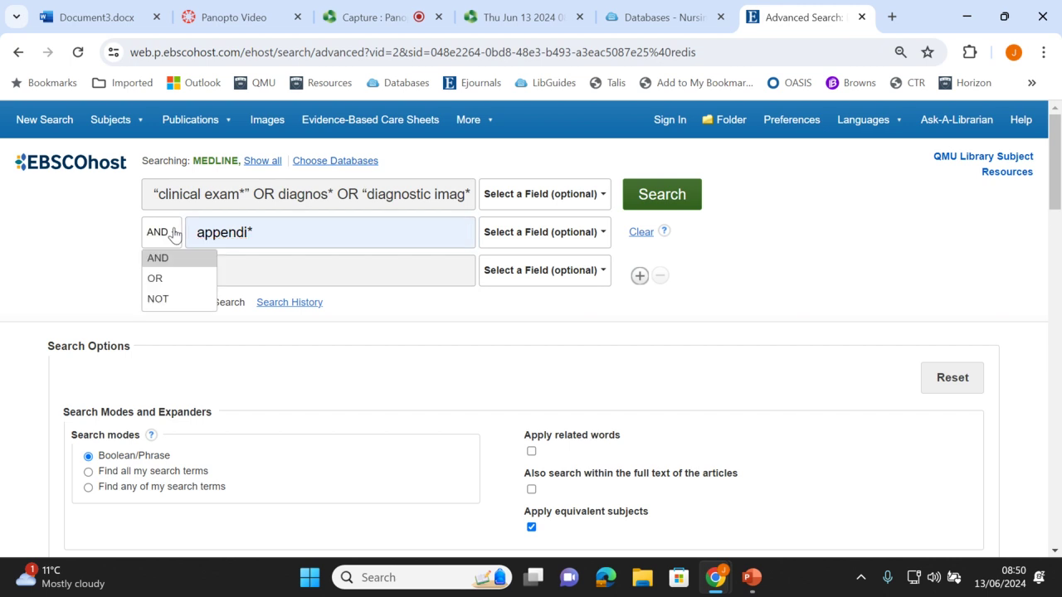
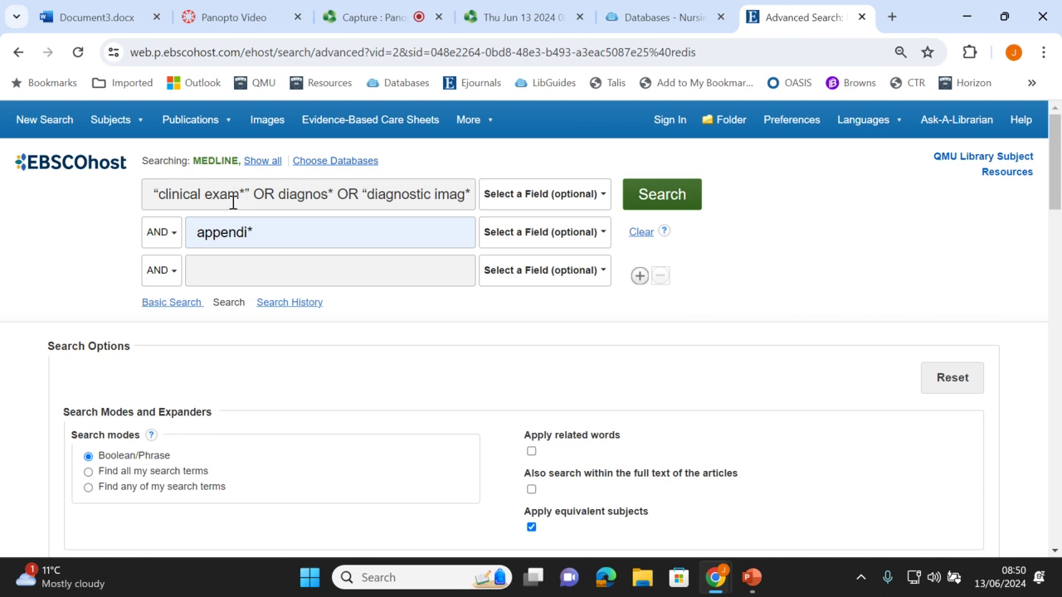
Restrict both filled search rows to the AB Abstract field and run the search
click(542, 198)
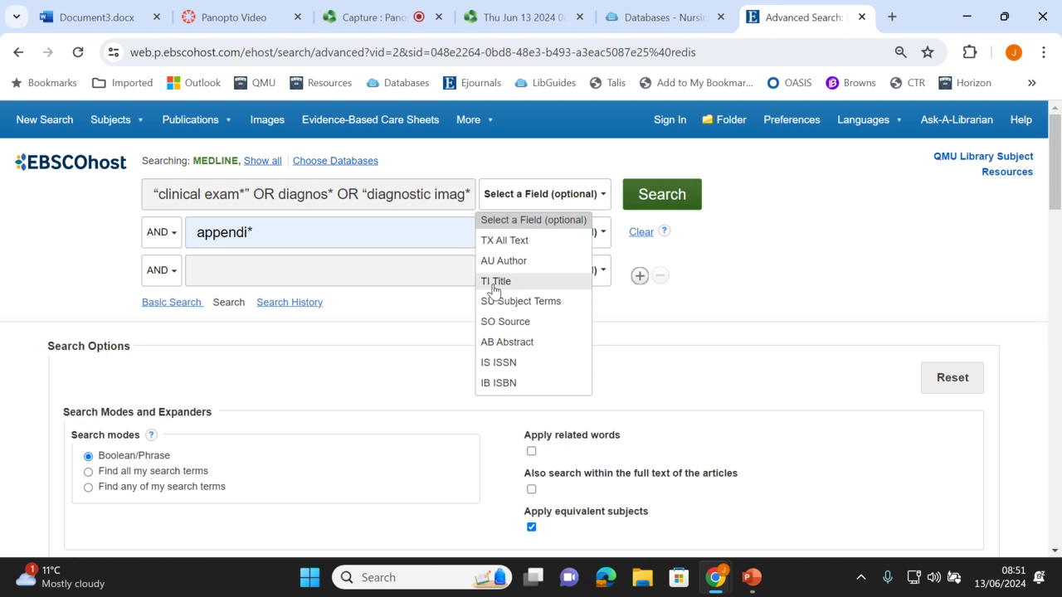
click(509, 342)
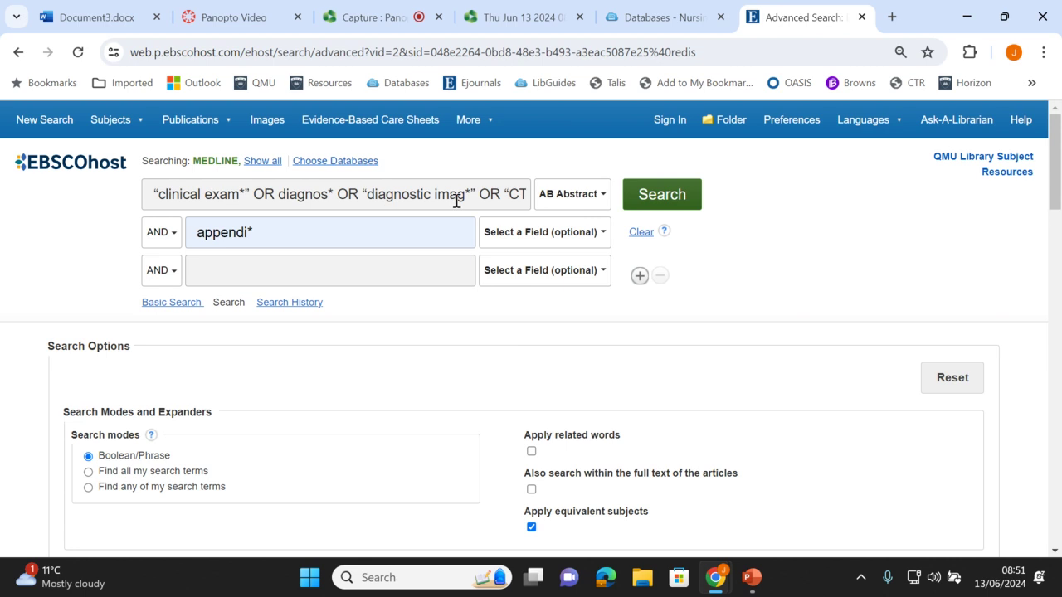
click(543, 233)
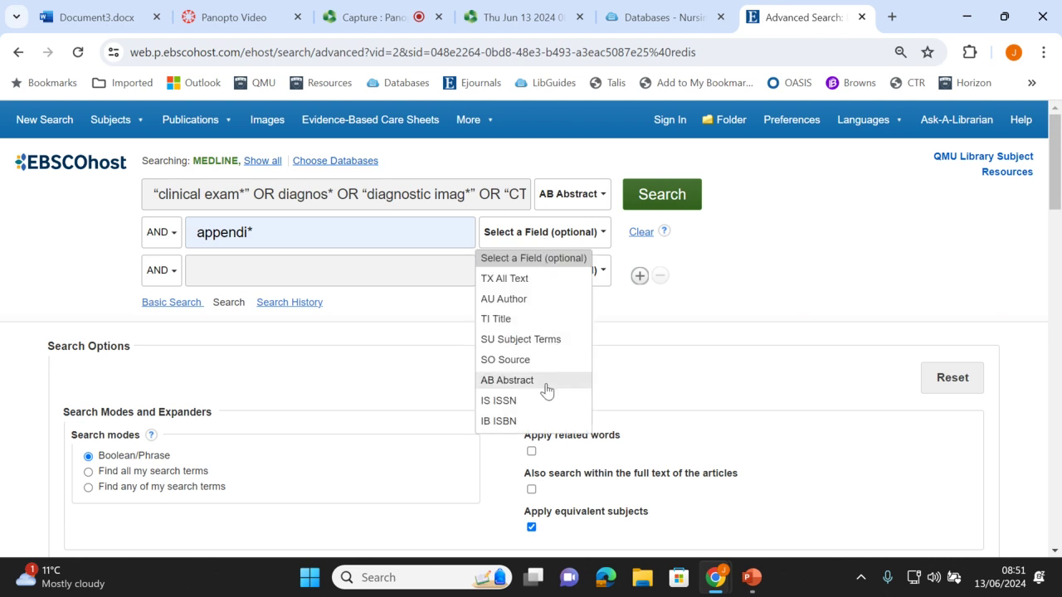
click(494, 386)
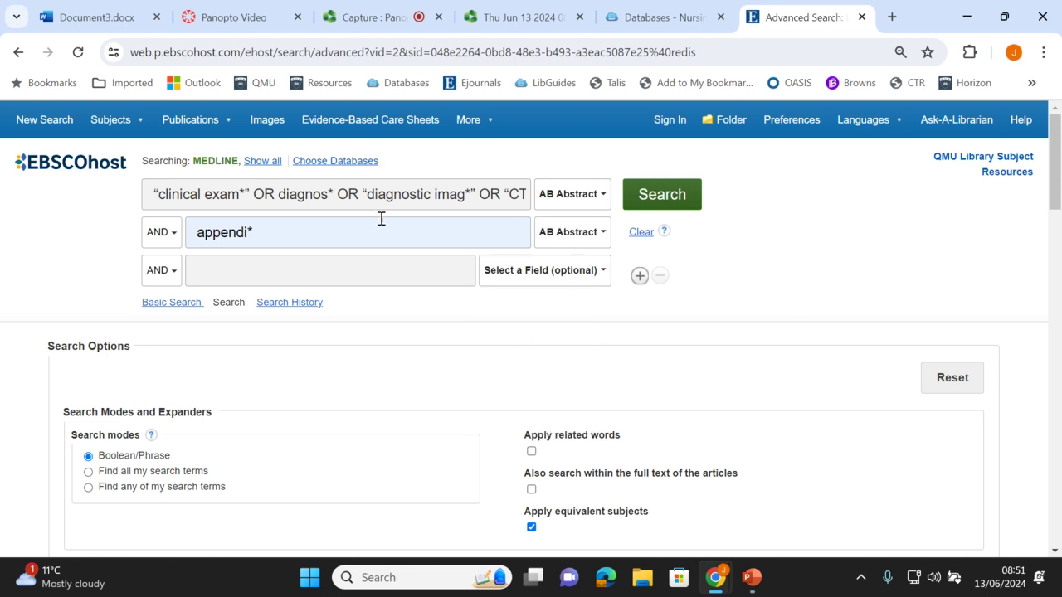
click(572, 195)
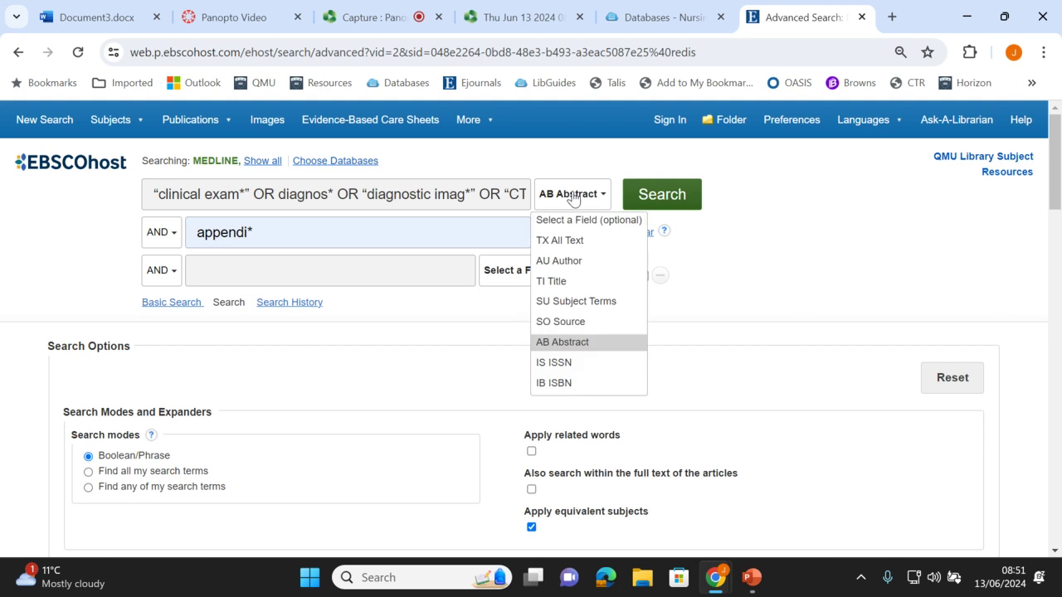
click(566, 343)
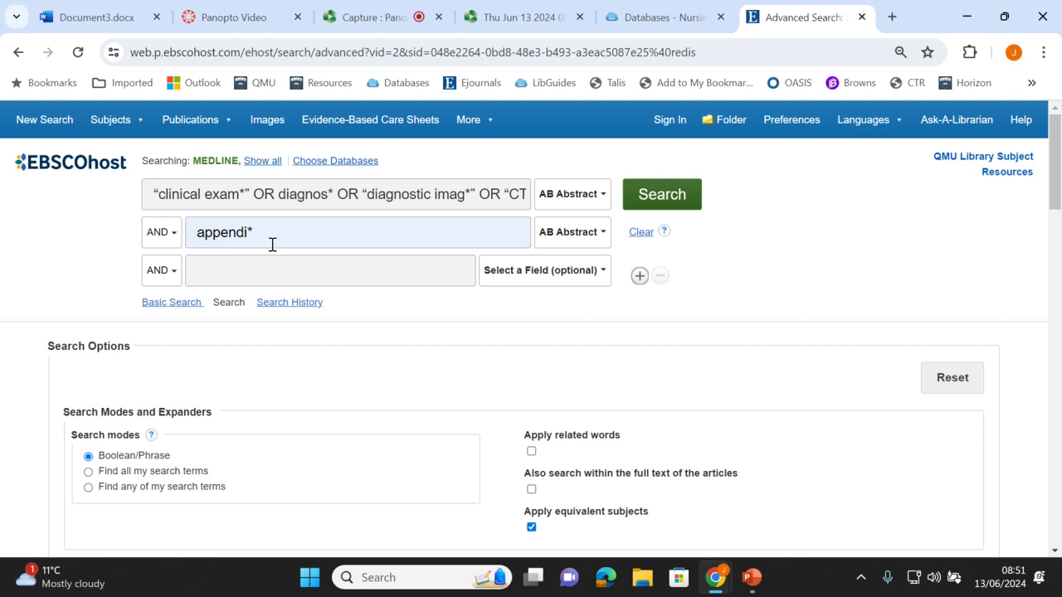
click(674, 204)
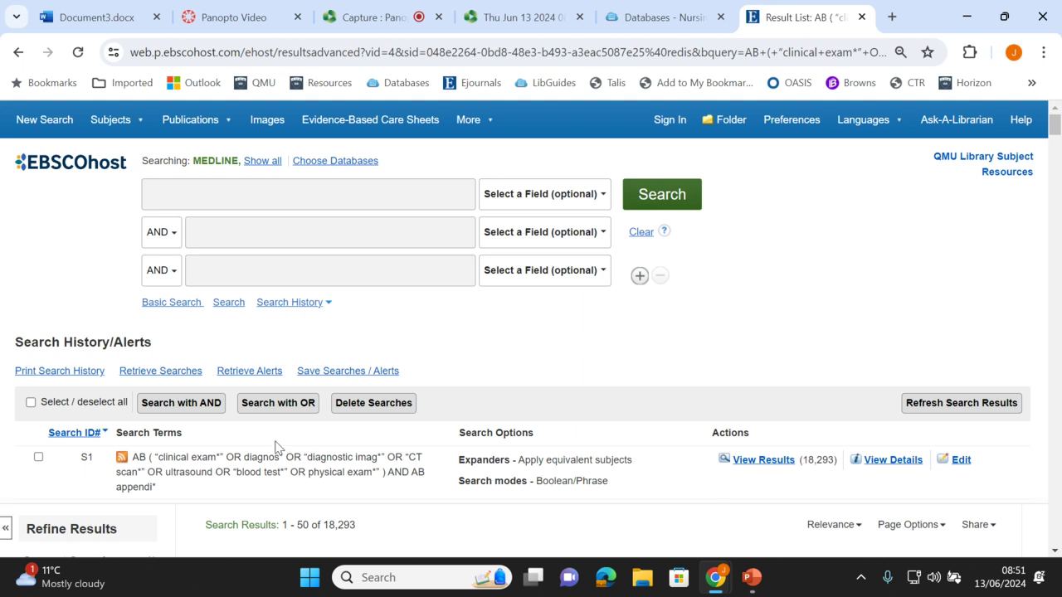
Limit the search results to Full Text
scroll(276, 448, down, 2)
scroll(247, 426, down, 1)
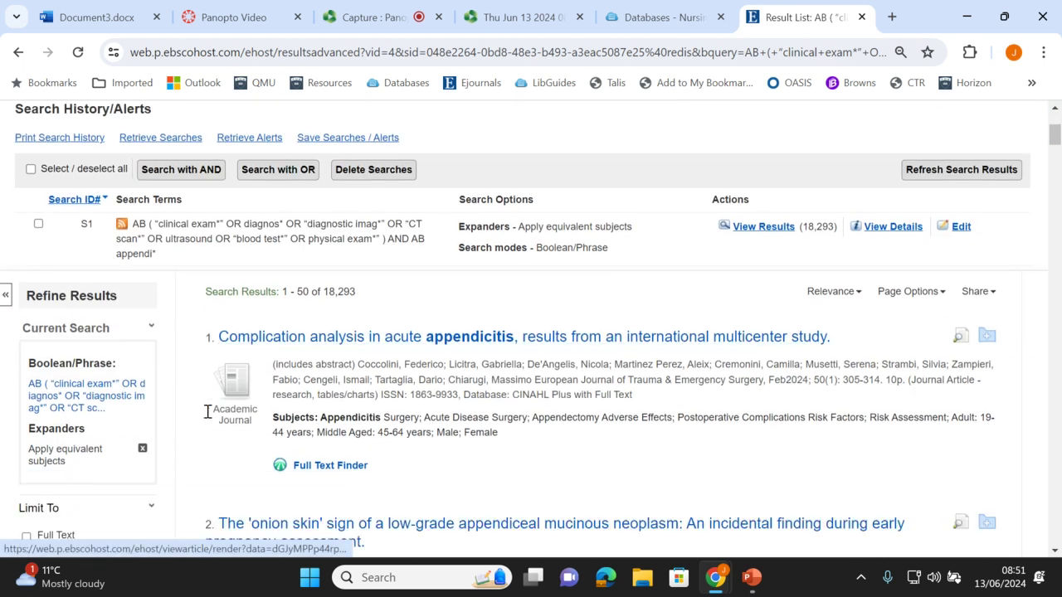
scroll(207, 413, down, 2)
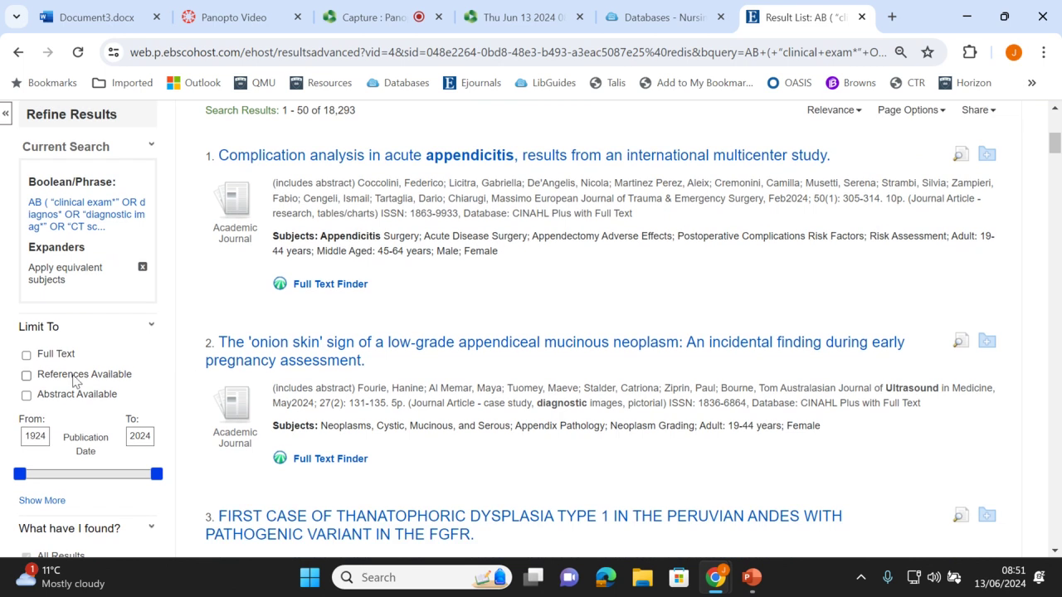
click(27, 355)
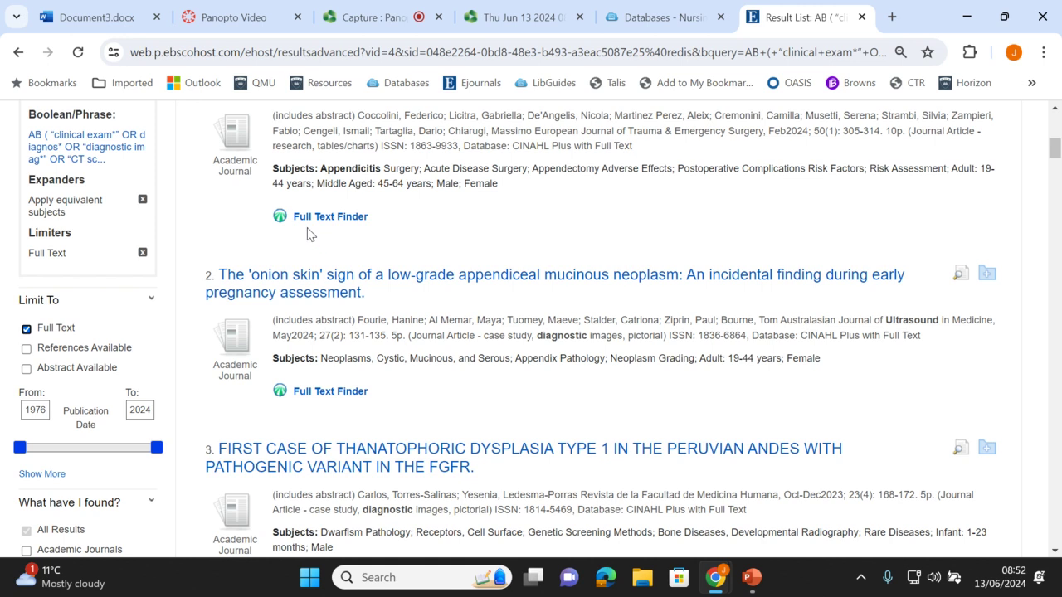
Check the full-text results and limit the publication date range to 2019–2024
scroll(386, 229, up, 3)
scroll(384, 229, down, 1)
scroll(349, 253, down, 2)
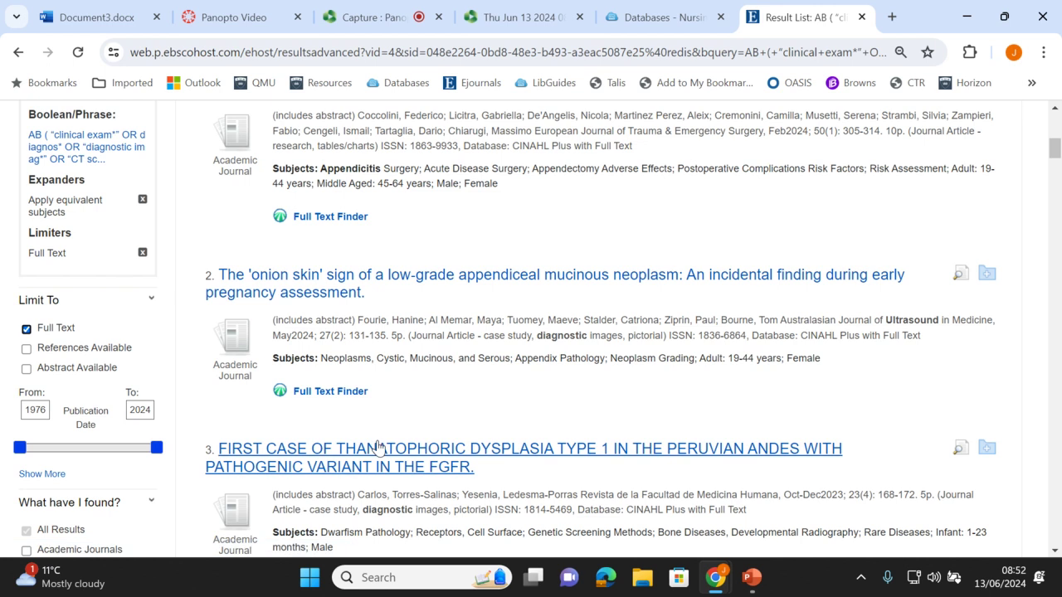
scroll(202, 402, up, 1)
scroll(198, 403, up, 2)
scroll(198, 403, down, 1)
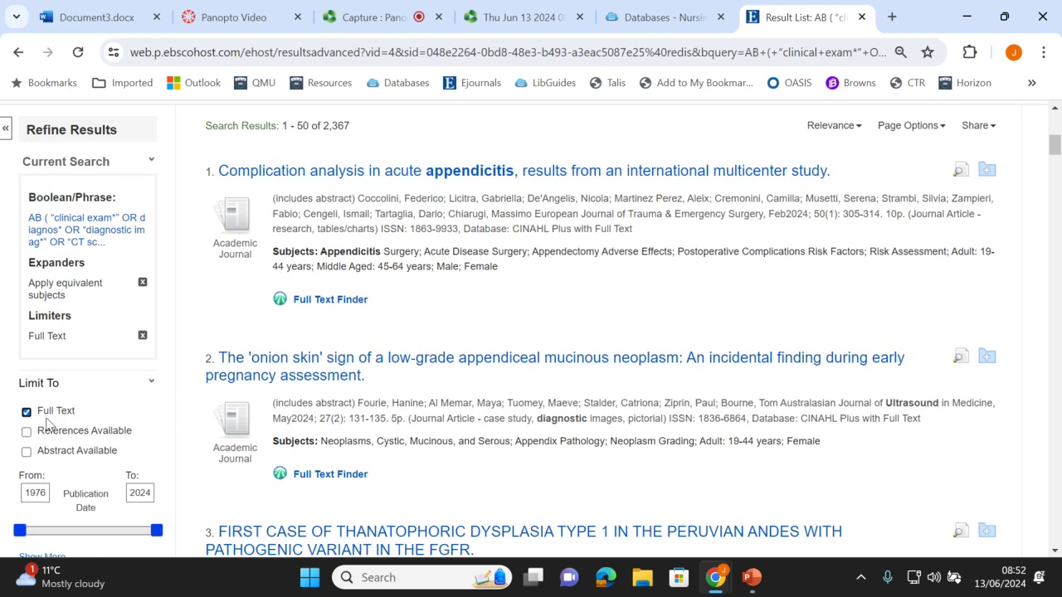
scroll(72, 439, down, 1)
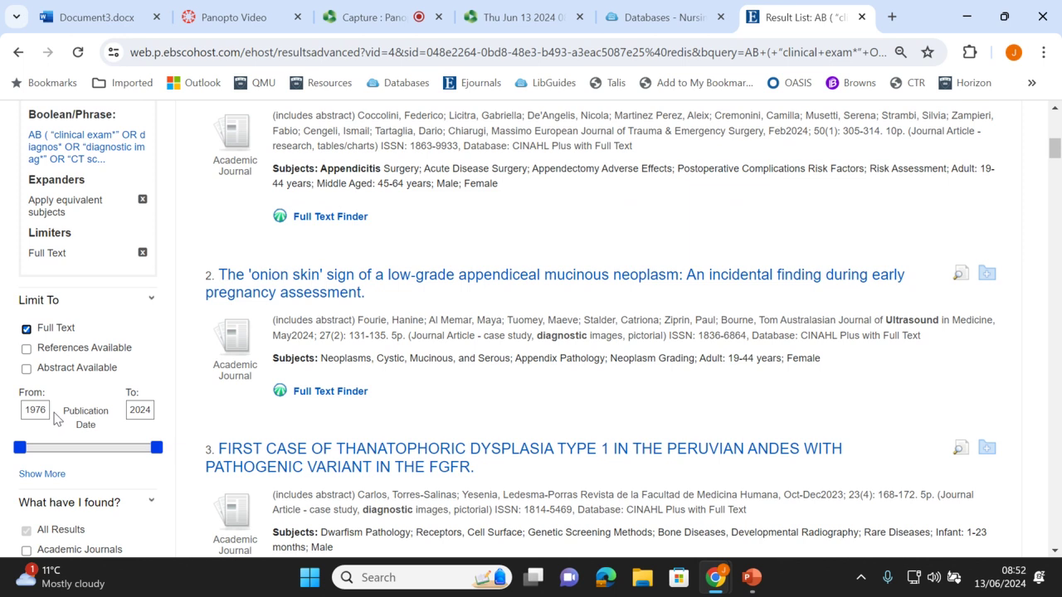
scroll(57, 419, down, 1)
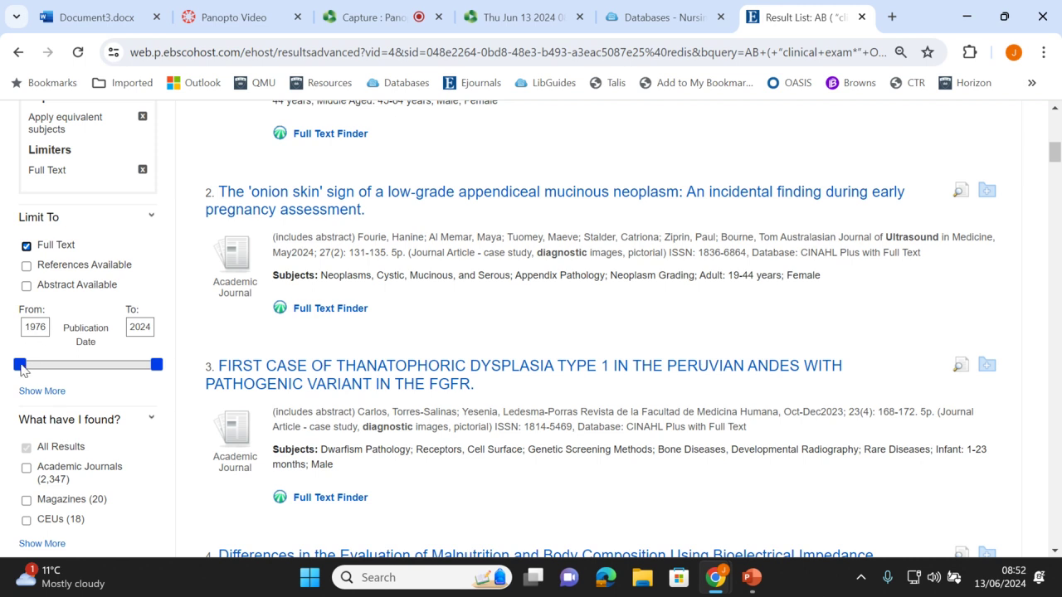
drag(20, 366, 146, 361)
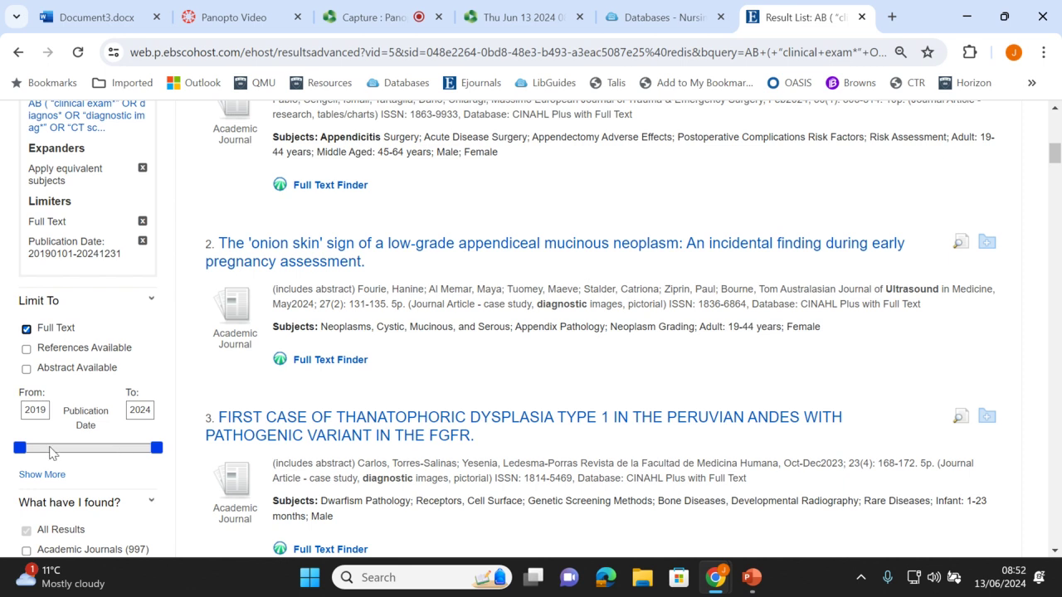
Look through the remaining result filters and expand the Age and Gender filters to view their options
scroll(112, 451, down, 3)
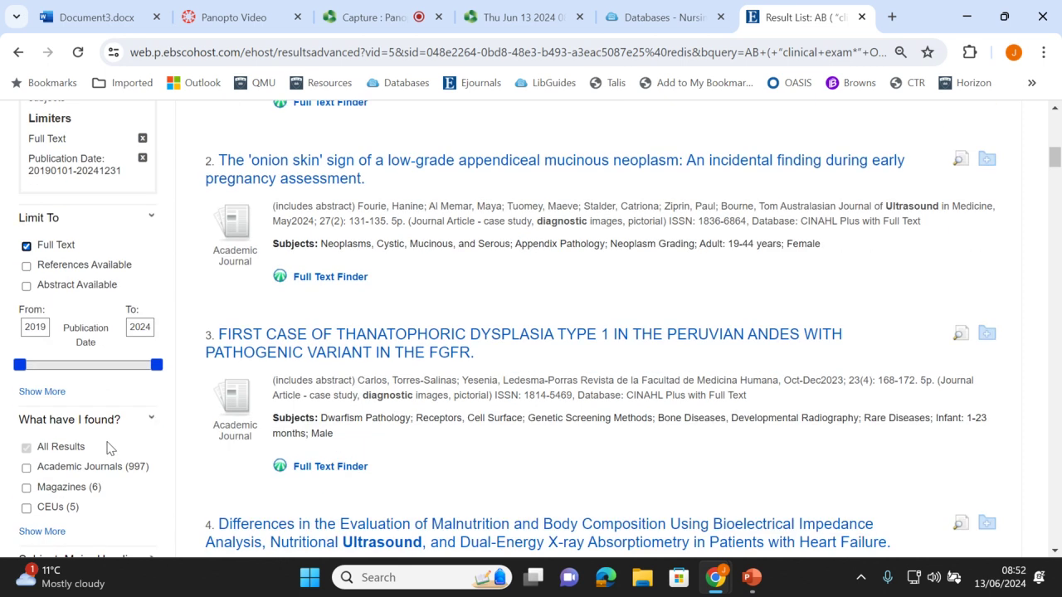
scroll(105, 440, down, 2)
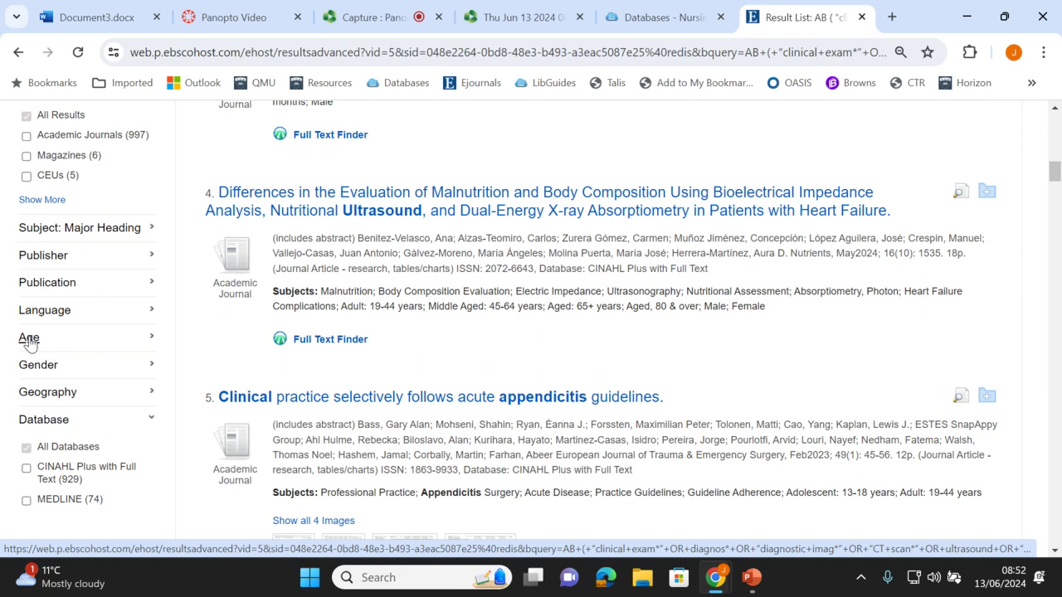
click(29, 339)
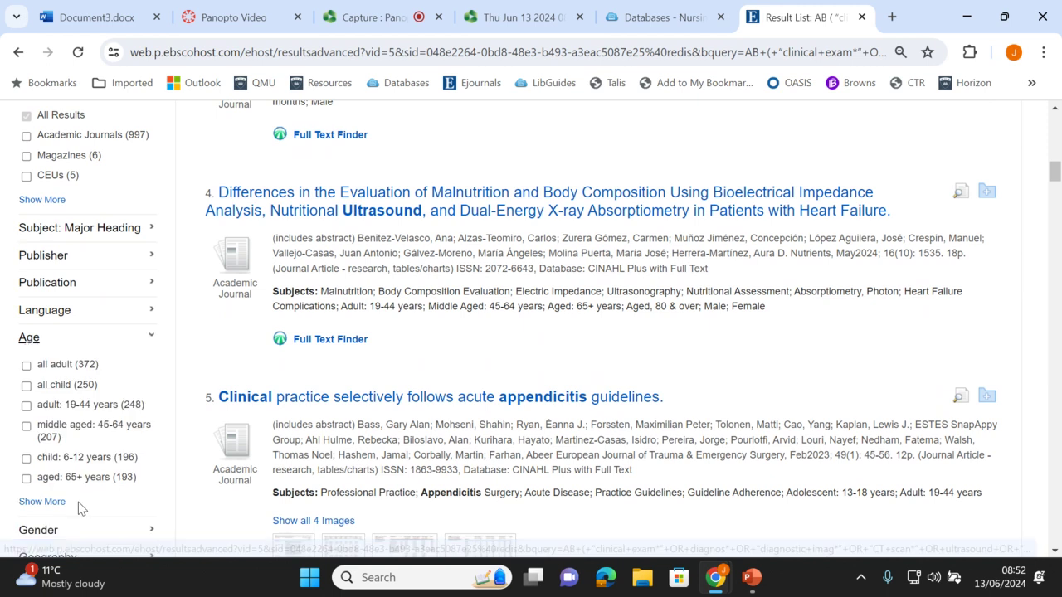
scroll(99, 443, down, 1)
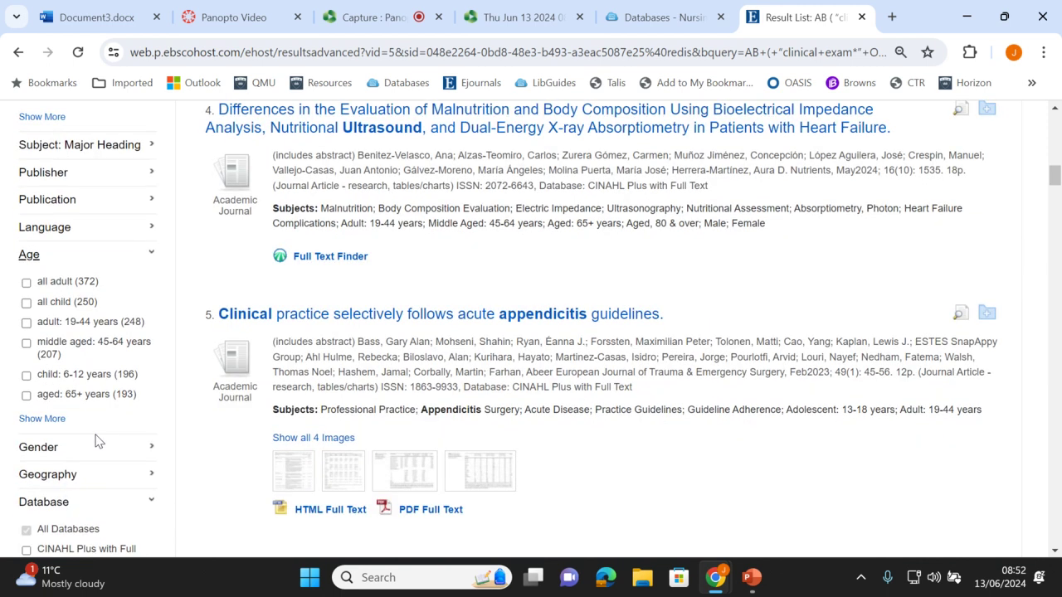
click(41, 449)
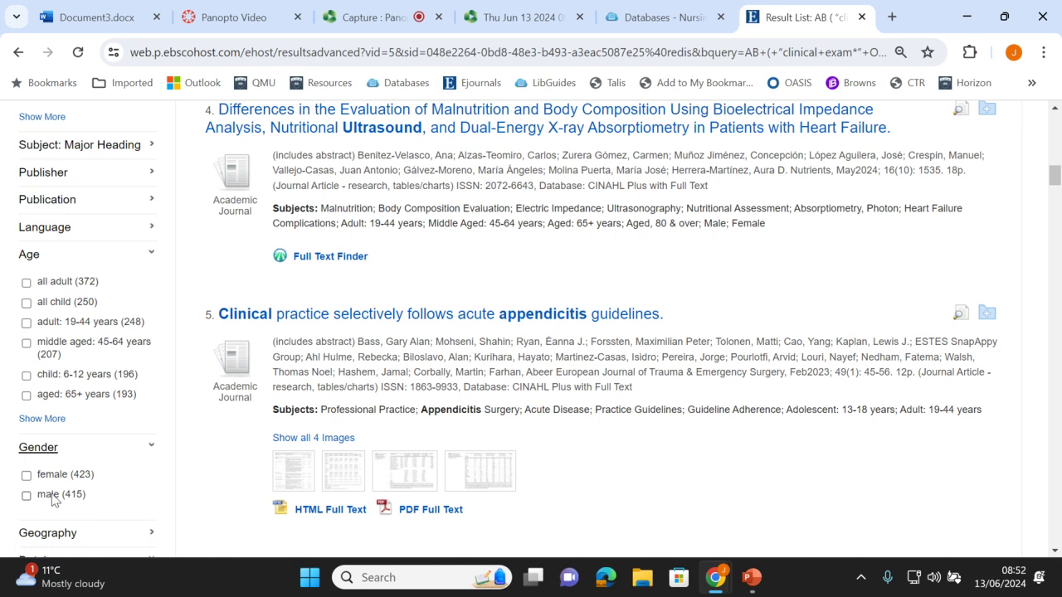
Expand the Geography filter and look through the Geography and Database filter options
scroll(63, 494, down, 1)
click(46, 454)
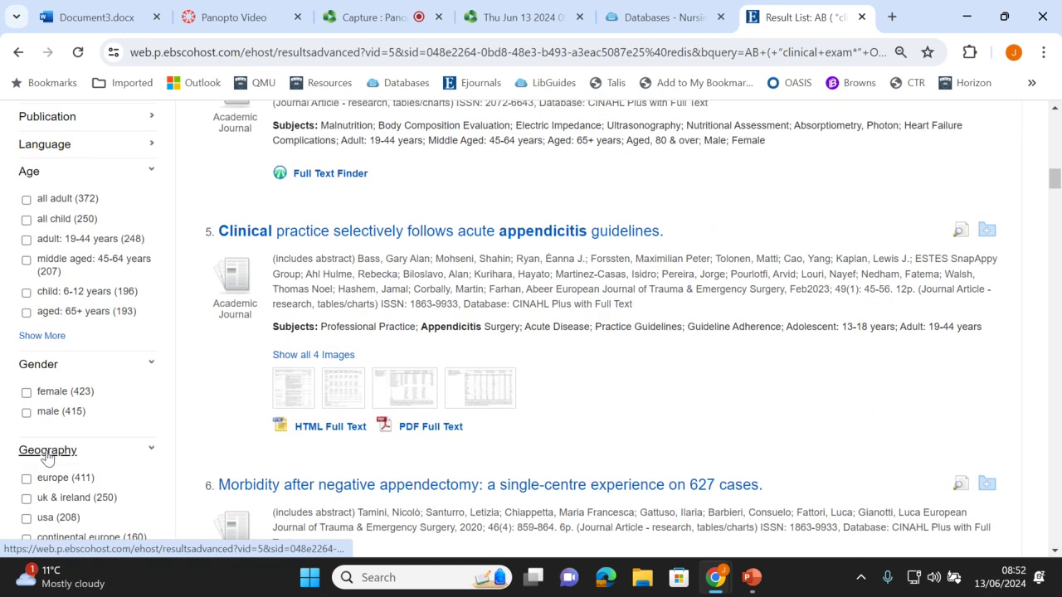
scroll(62, 454, down, 1)
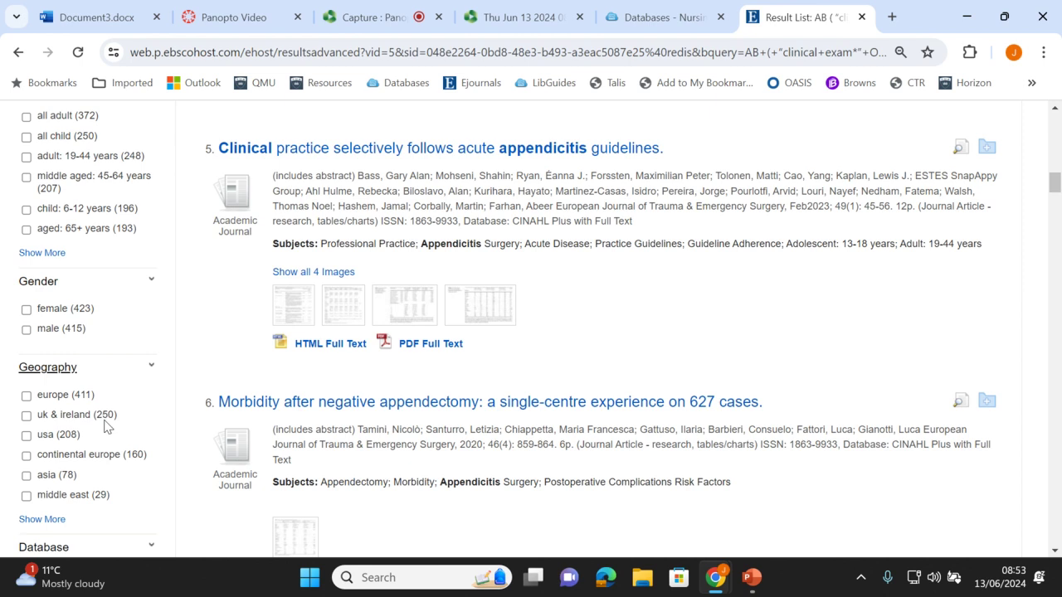
scroll(106, 419, down, 2)
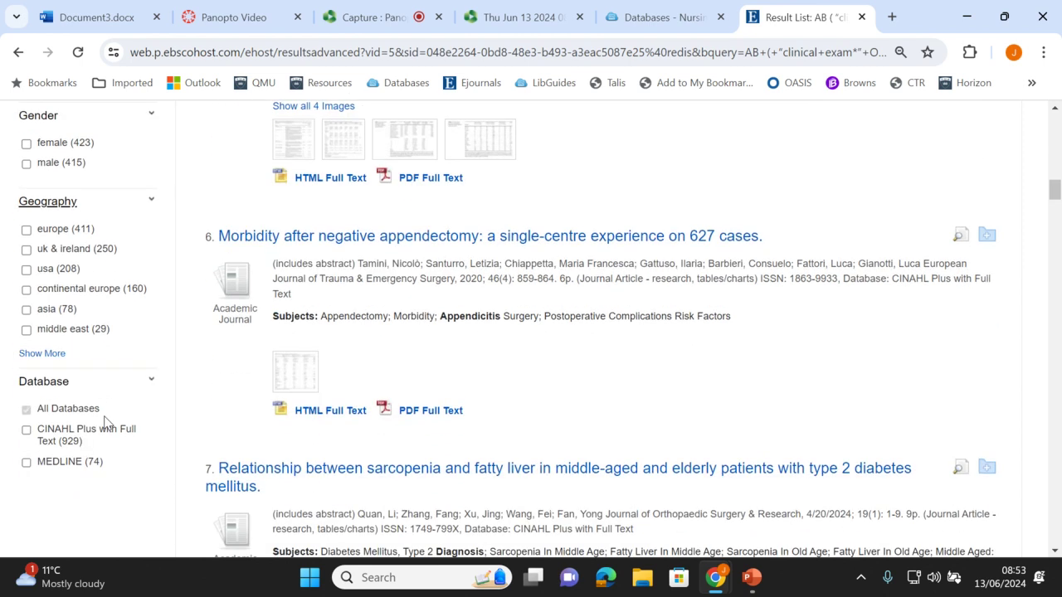
scroll(108, 422, down, 1)
scroll(106, 422, down, 1)
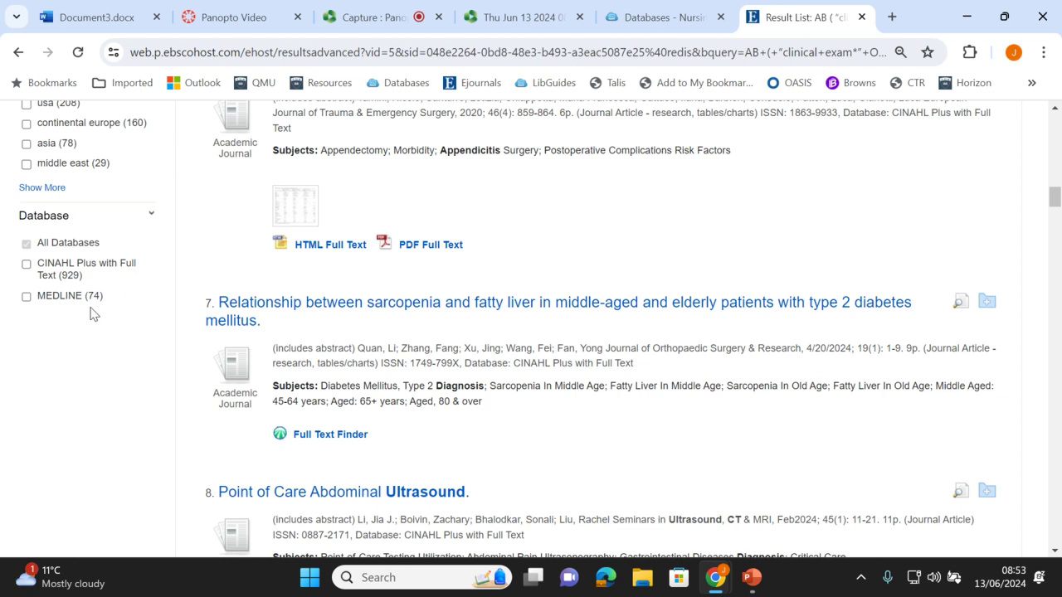
Look through the titles, subjects and highlighted search terms of the first few articles in the filtered results
scroll(309, 312, up, 15)
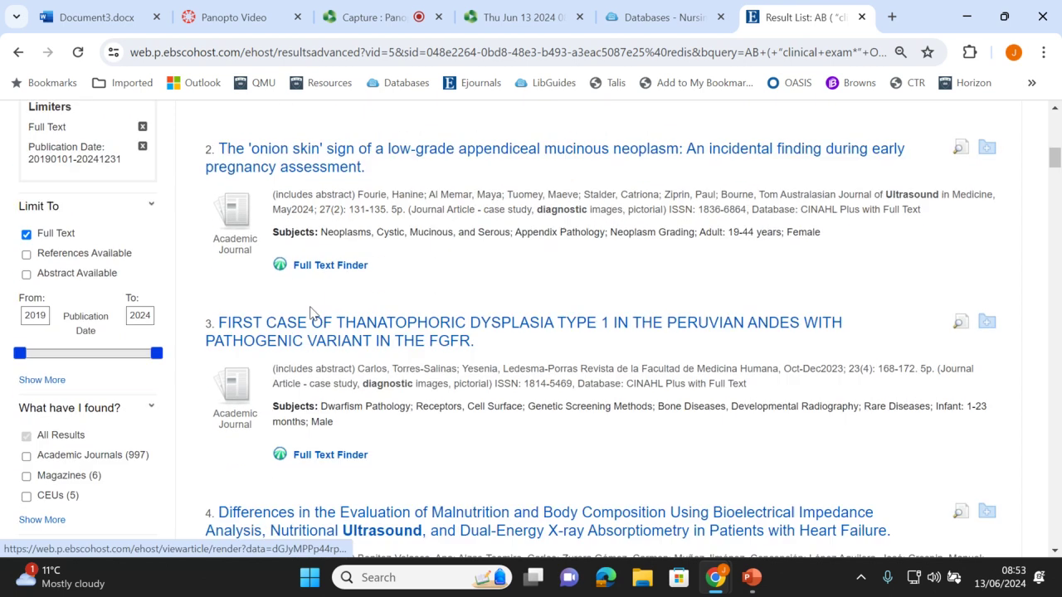
scroll(309, 308, up, 1)
scroll(286, 303, down, 1)
scroll(421, 272, down, 1)
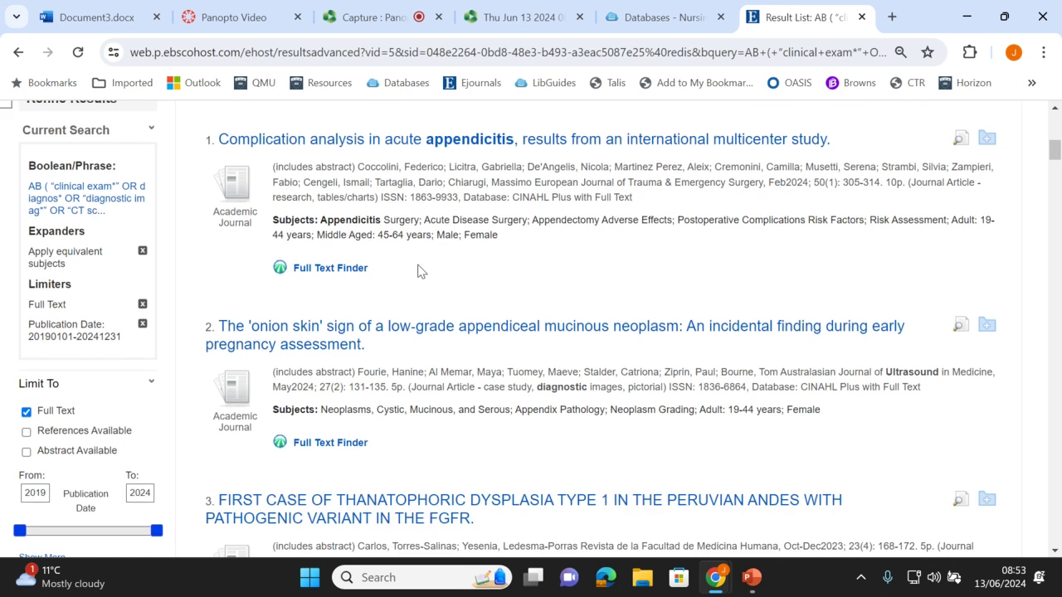
scroll(420, 271, down, 2)
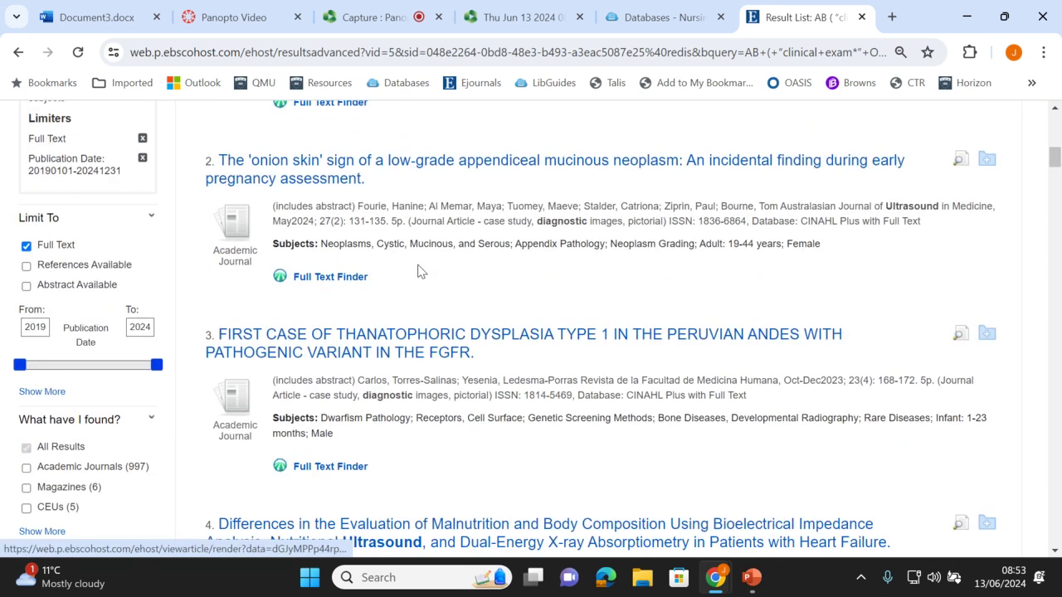
scroll(419, 272, down, 1)
scroll(419, 271, down, 1)
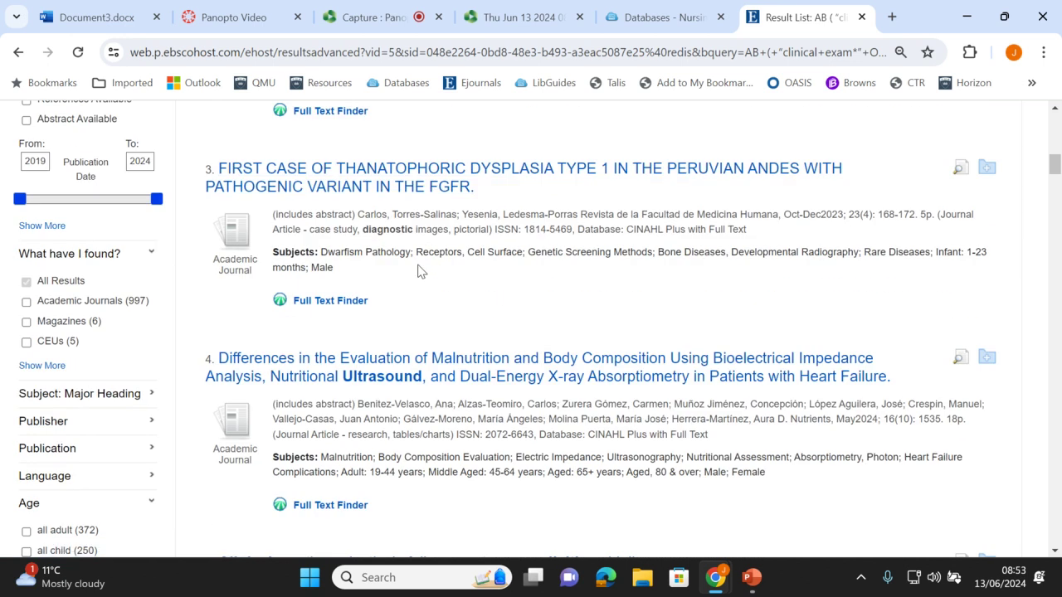
scroll(421, 271, up, 6)
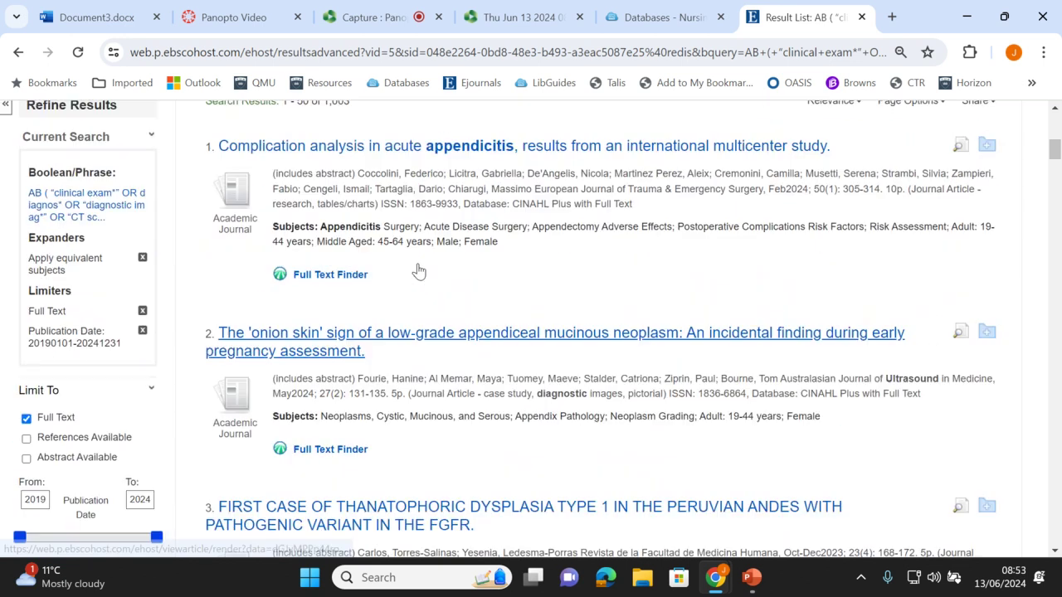
scroll(419, 270, down, 1)
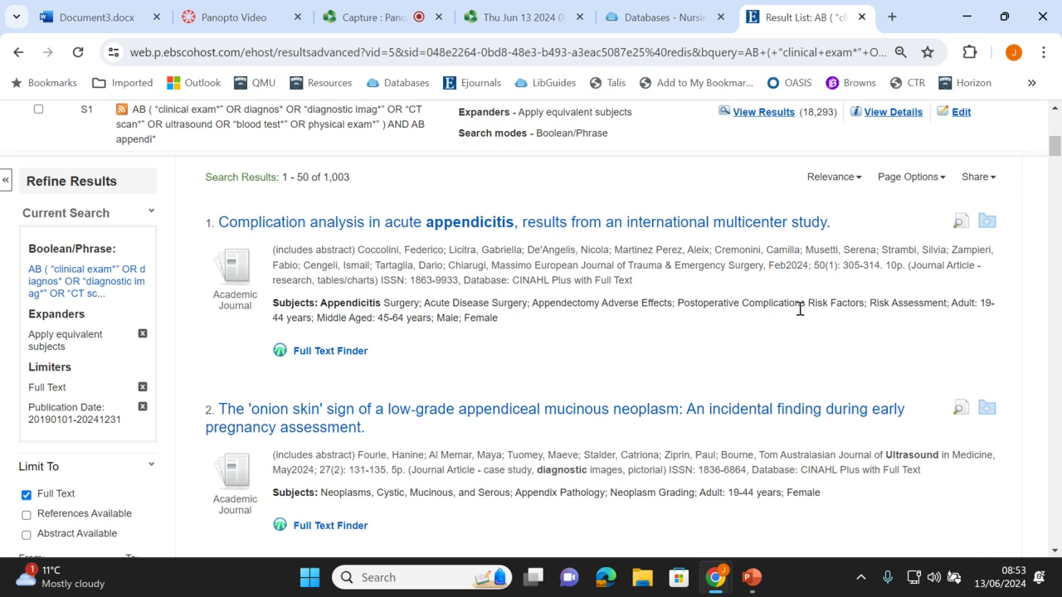
Examine how the listed articles offer full text through Full Text Finder, HTML Full Text or PDF Full Text links
scroll(417, 389, down, 5)
scroll(418, 388, down, 3)
scroll(415, 389, down, 3)
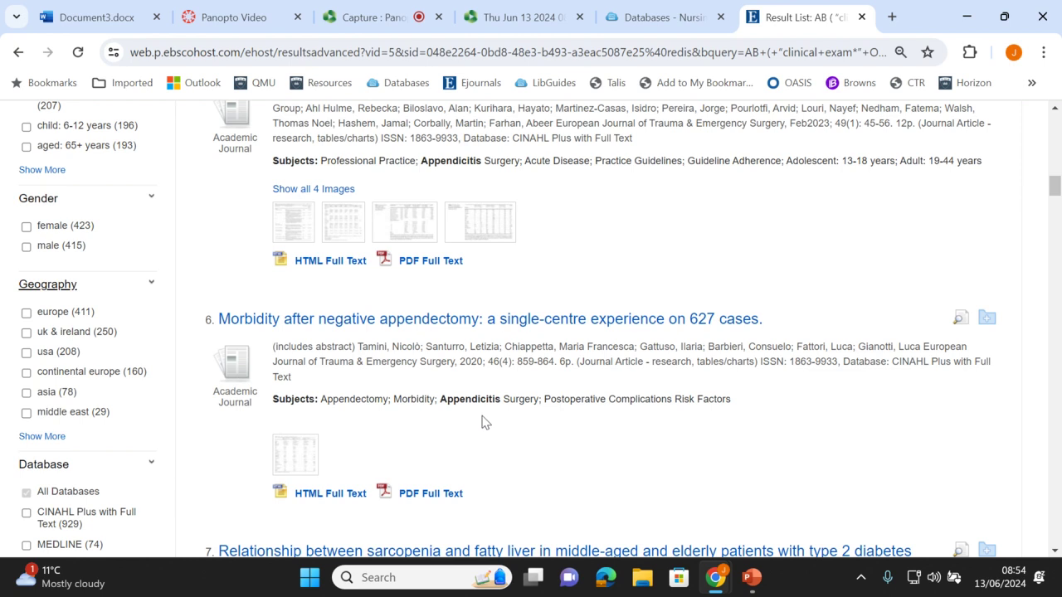
scroll(485, 419, down, 3)
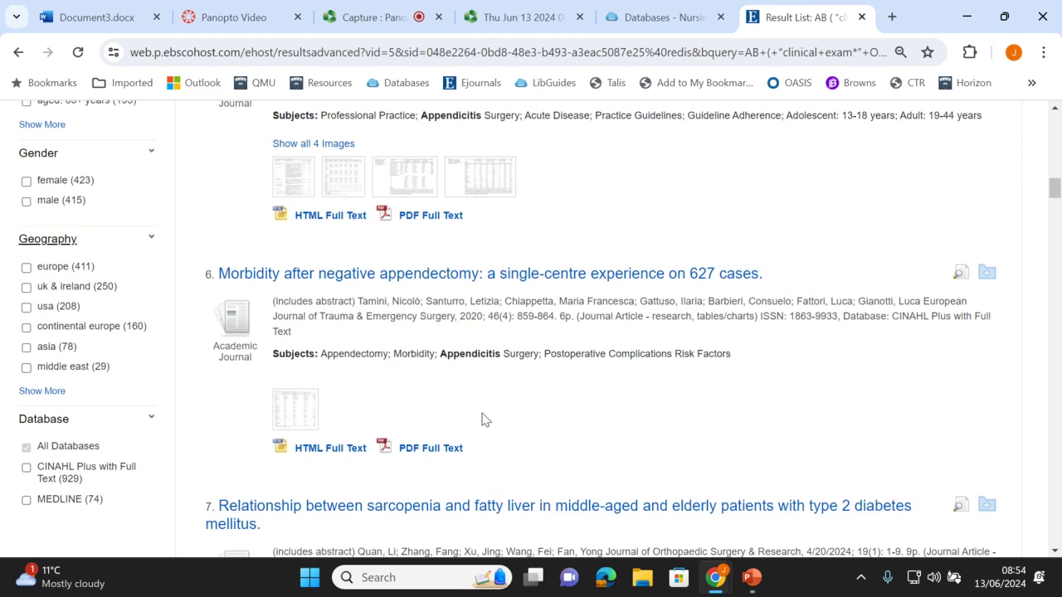
scroll(484, 417, up, 3)
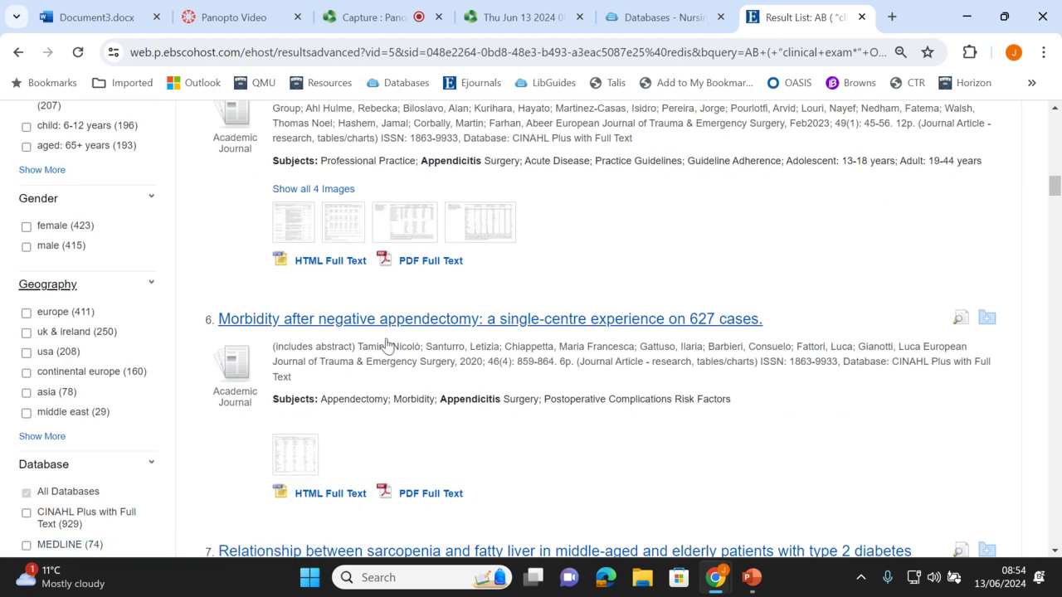
scroll(373, 341, up, 5)
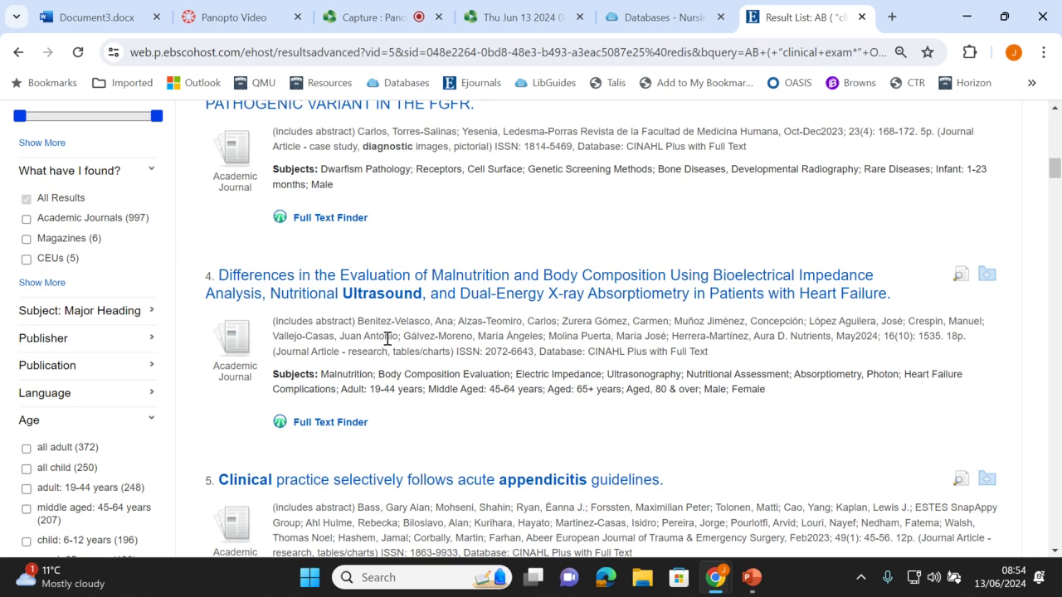
scroll(387, 338, up, 6)
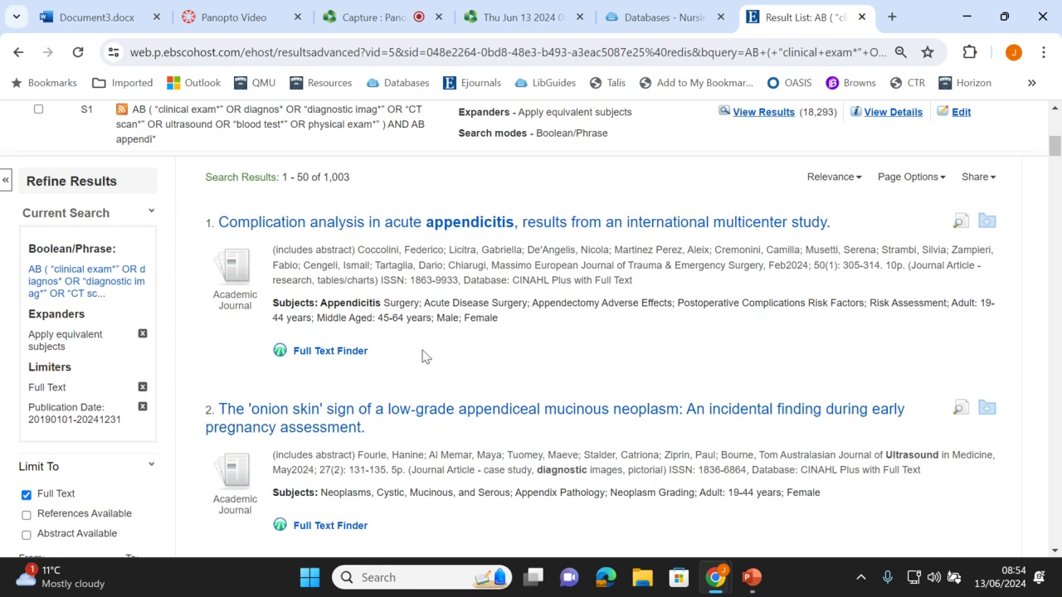
Review the searches in the search history and recheck the results list and its filters
scroll(403, 319, up, 5)
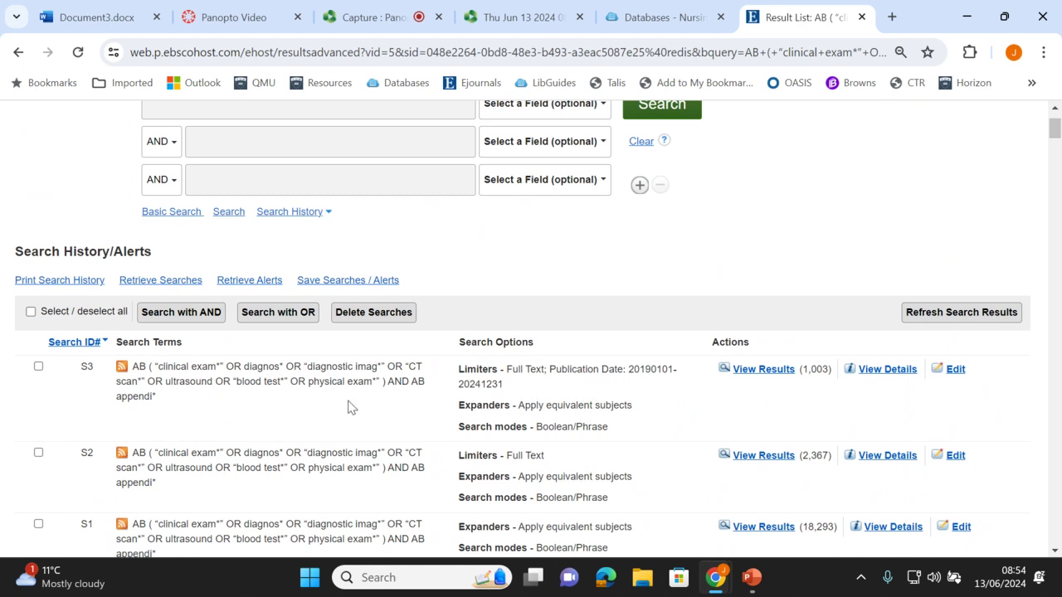
scroll(348, 408, down, 2)
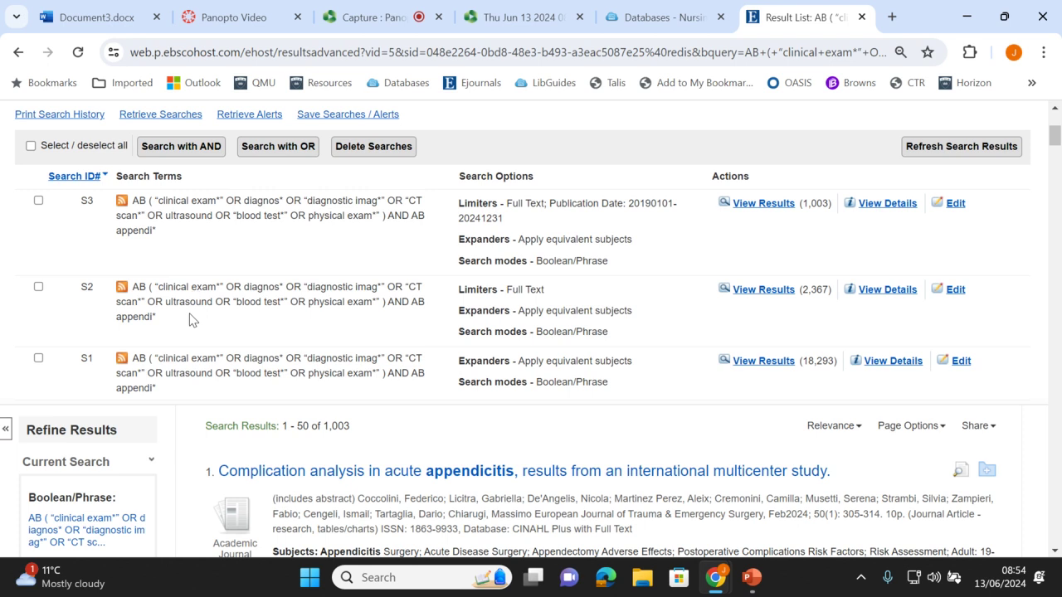
scroll(565, 344, down, 6)
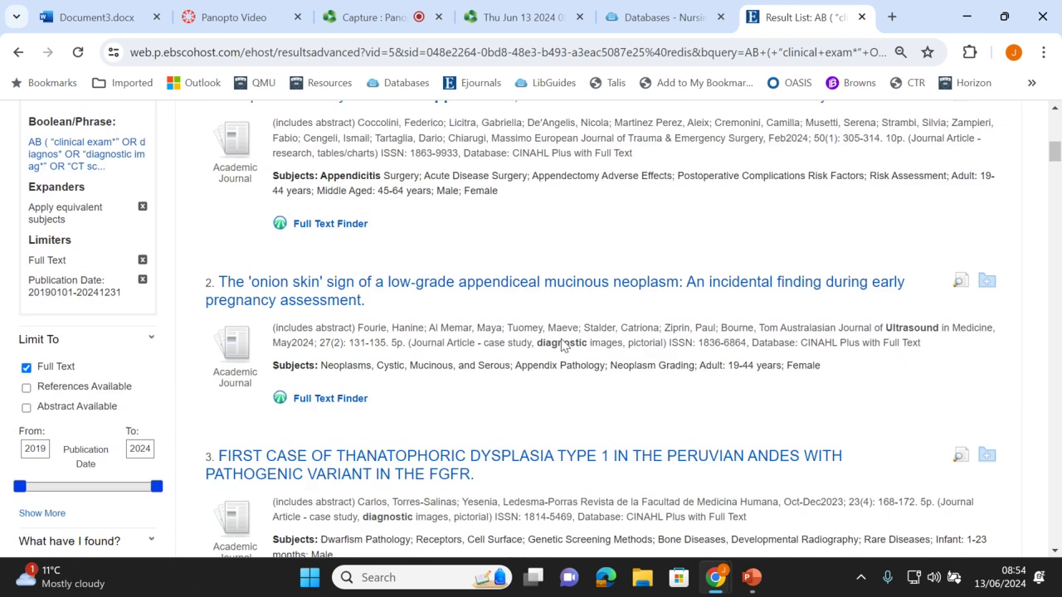
scroll(562, 347, down, 1)
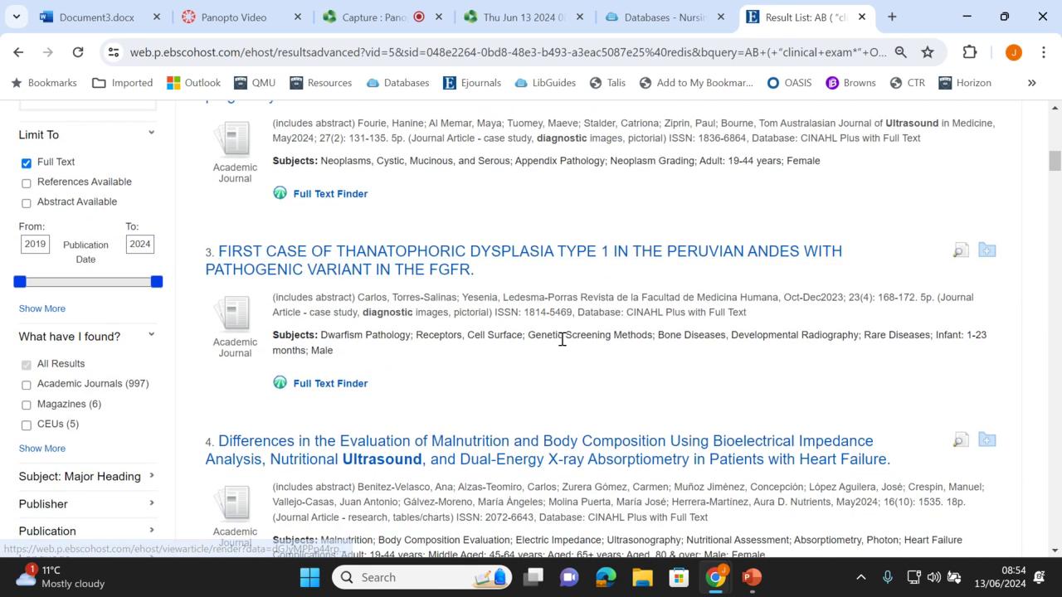
scroll(562, 340, down, 2)
scroll(562, 342, up, 15)
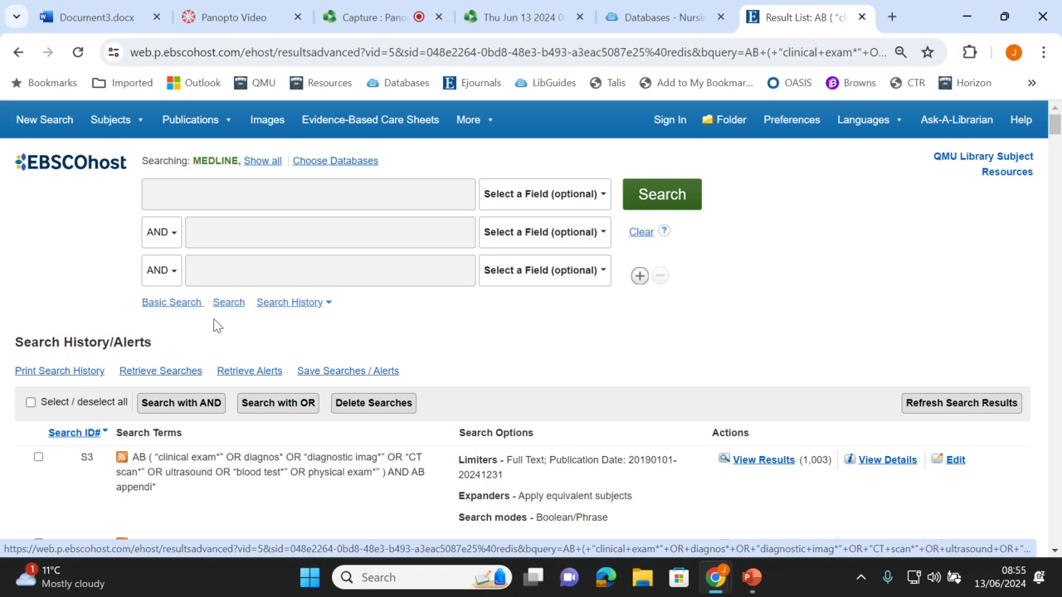
scroll(214, 332, down, 2)
scroll(214, 332, down, 15)
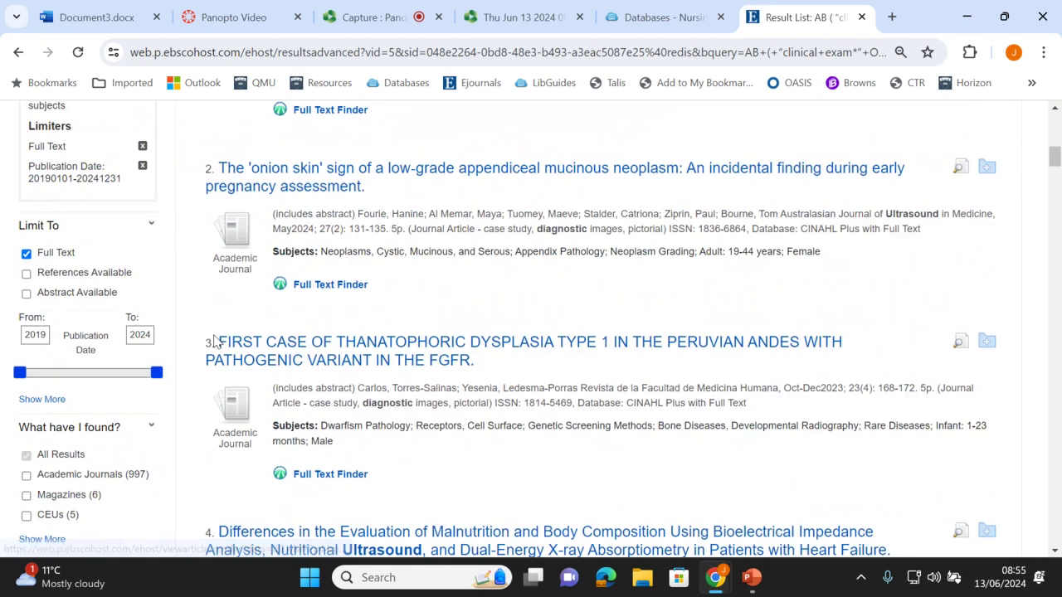
scroll(215, 346, down, 5)
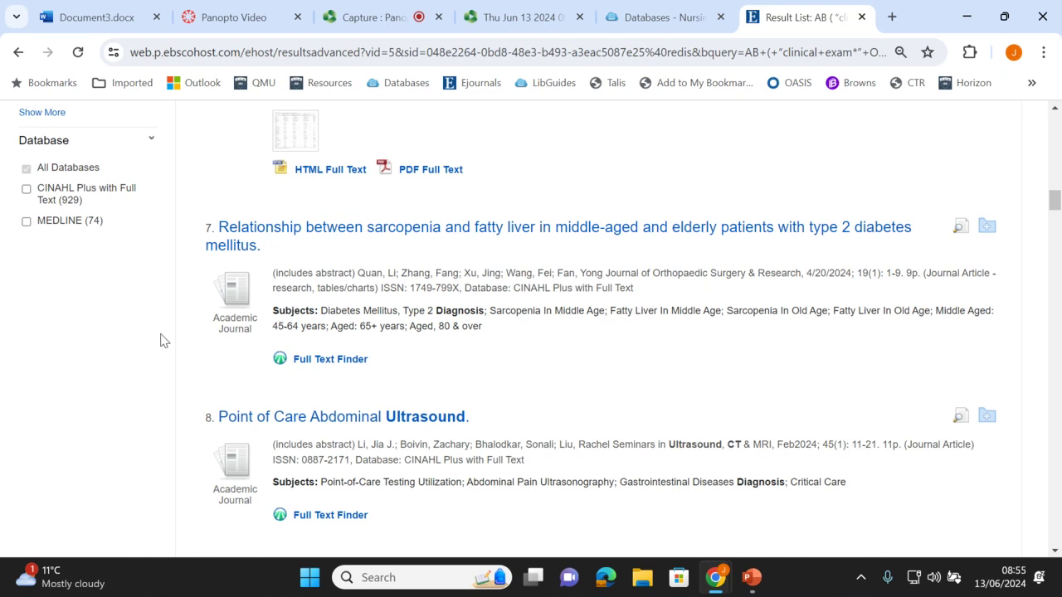
Open the CINAHL subject headings and browse them for the term appendix
scroll(161, 337, up, 10)
scroll(161, 329, up, 5)
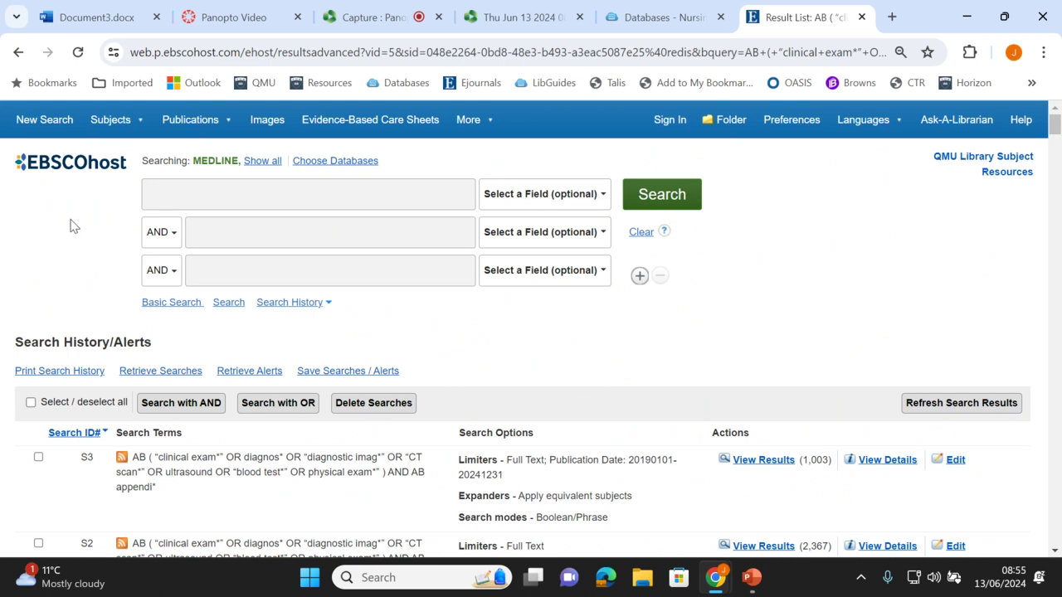
mouse_move(116, 124)
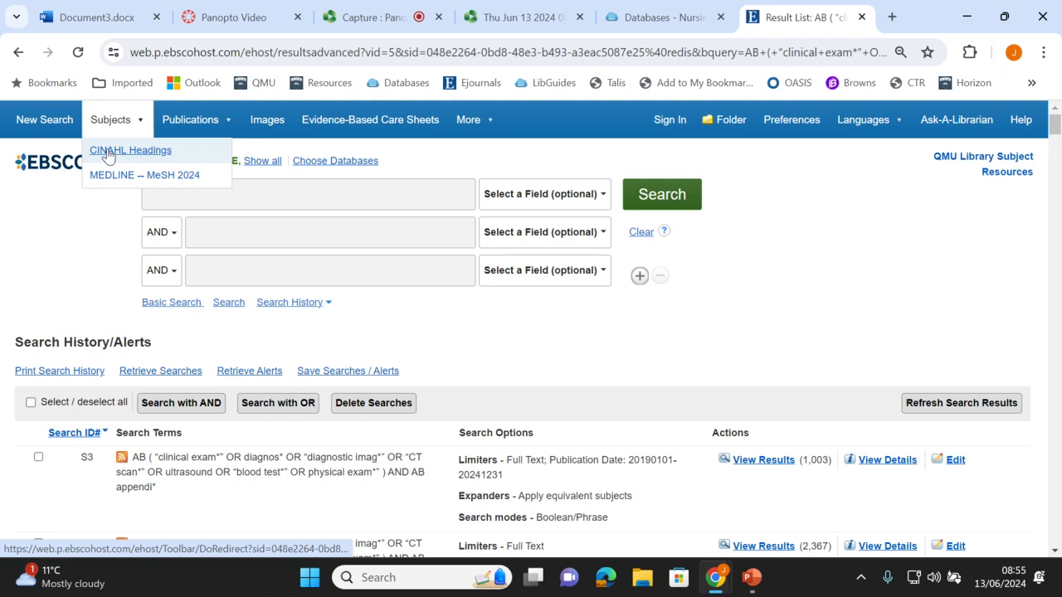
click(130, 156)
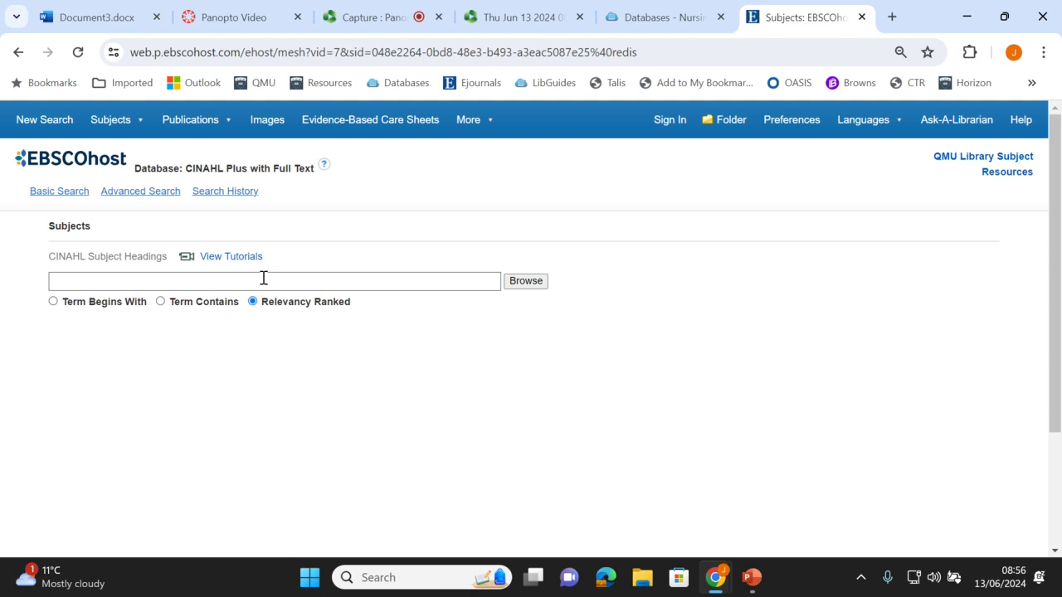
click(268, 280)
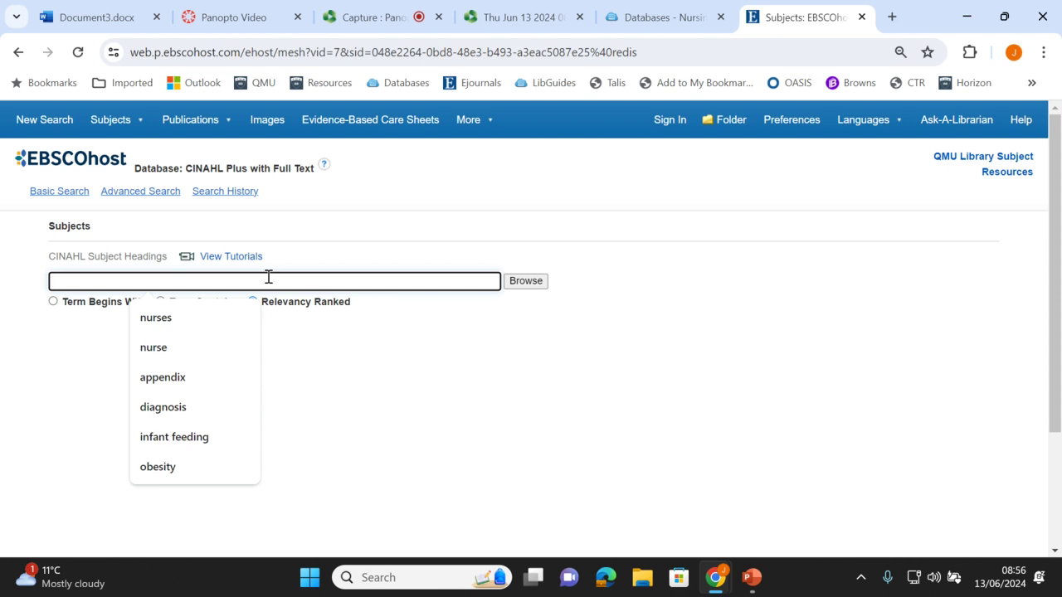
text(appendix)
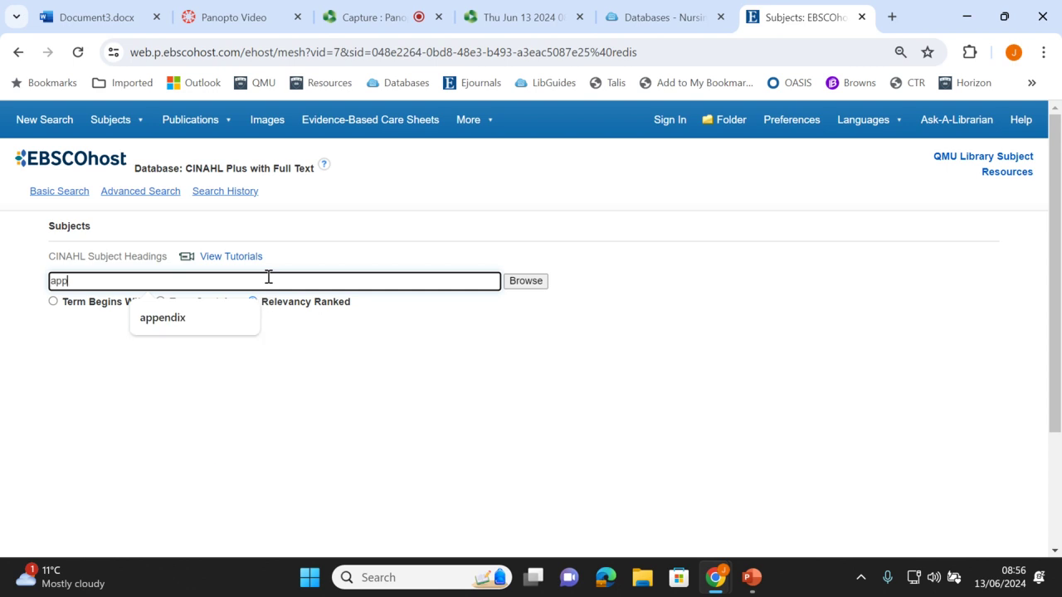
click(160, 322)
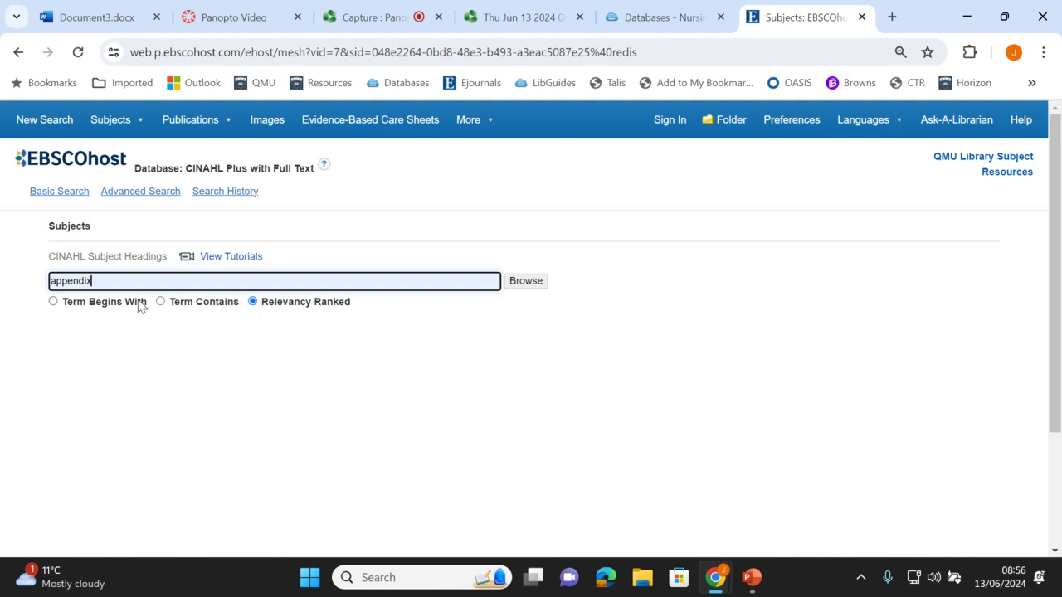
click(526, 282)
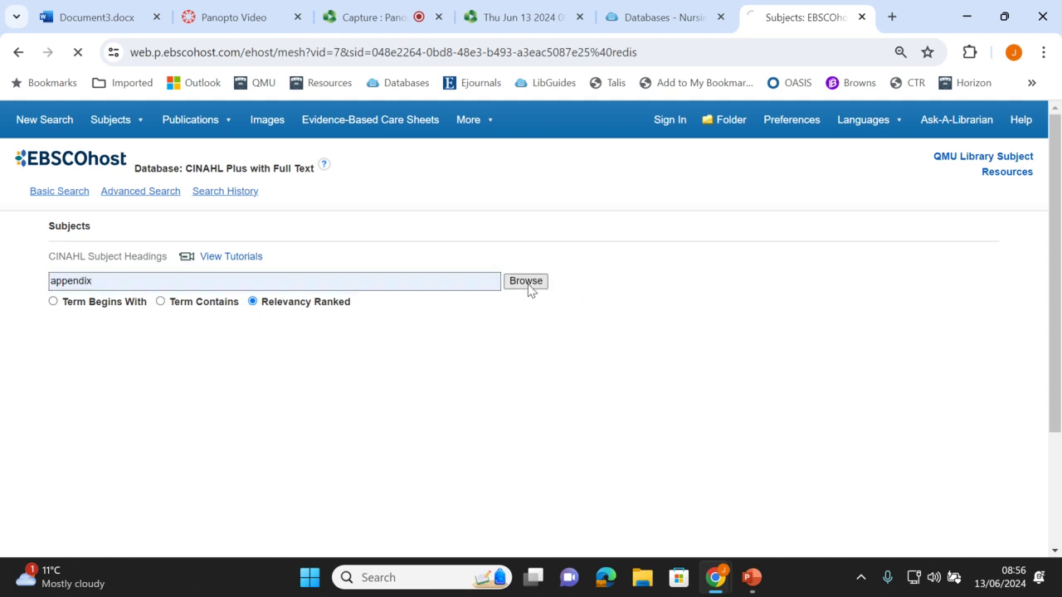
scroll(352, 393, down, 1)
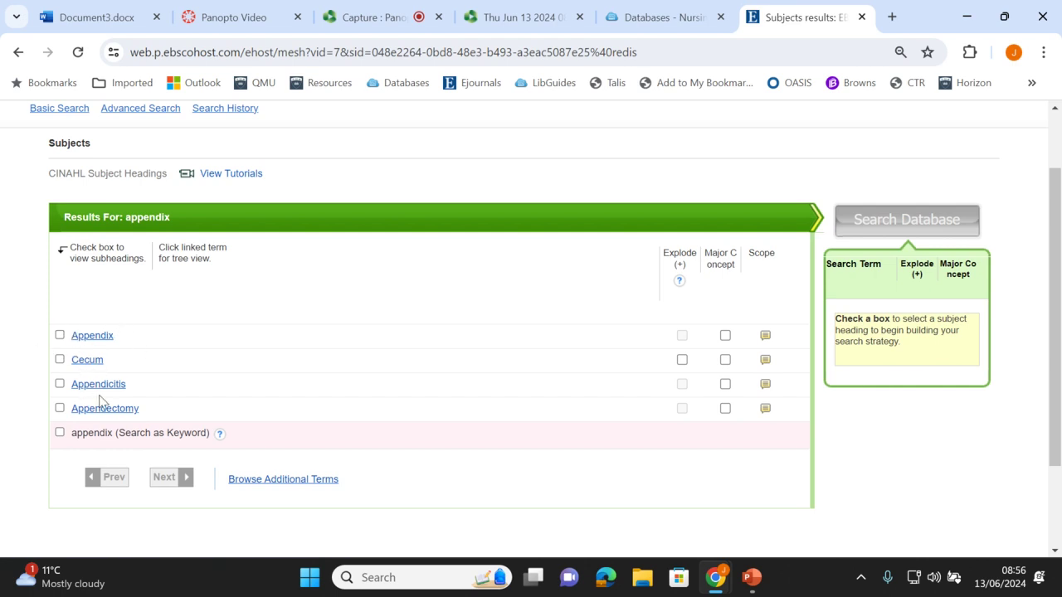
Select the Appendix and Appendicitis headings as major concepts combined with OR, search the database, and check the search history
click(60, 336)
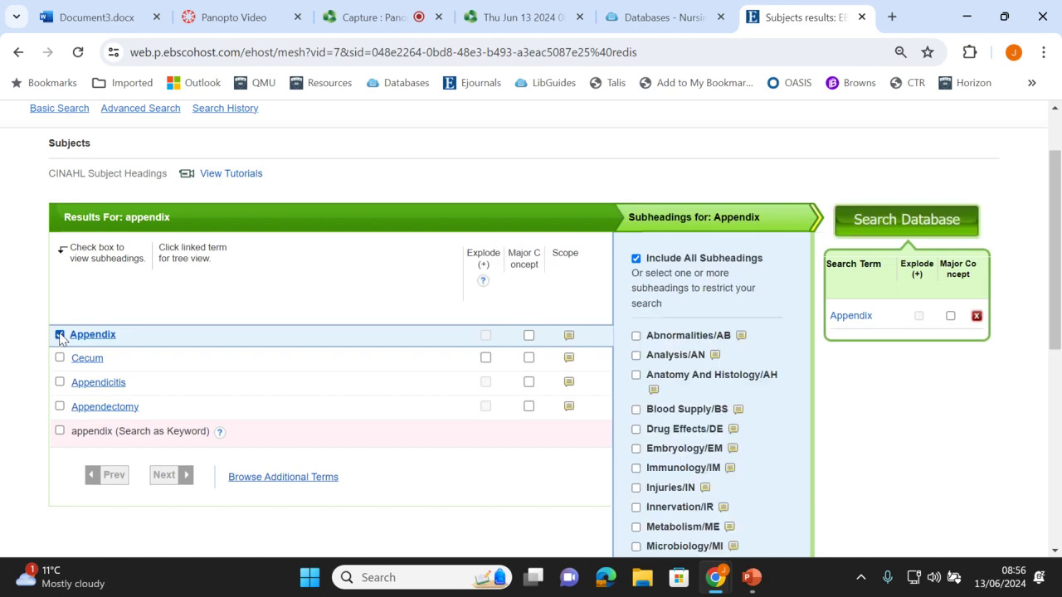
click(59, 383)
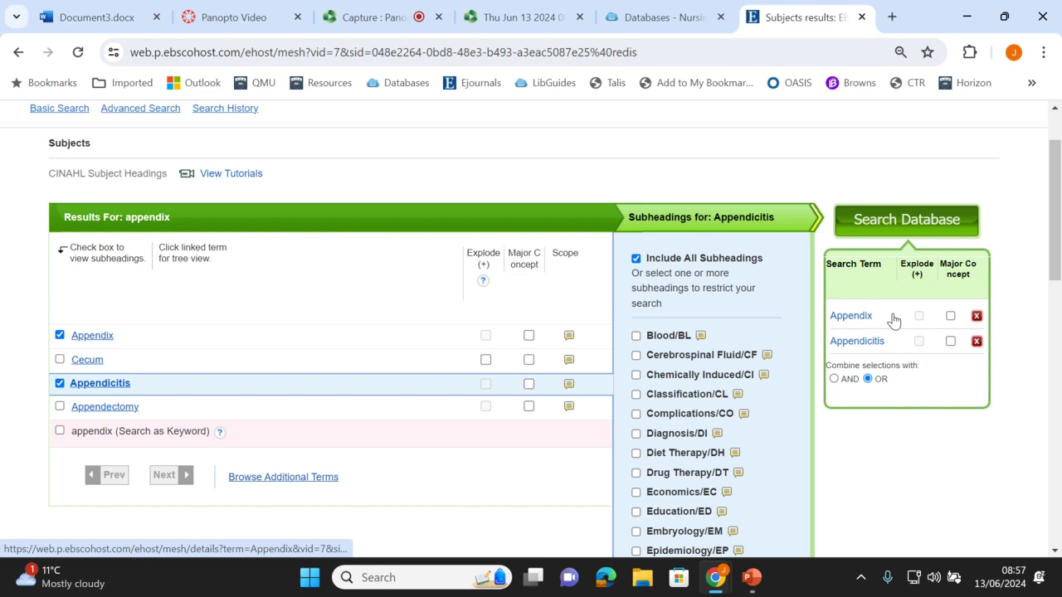
click(950, 316)
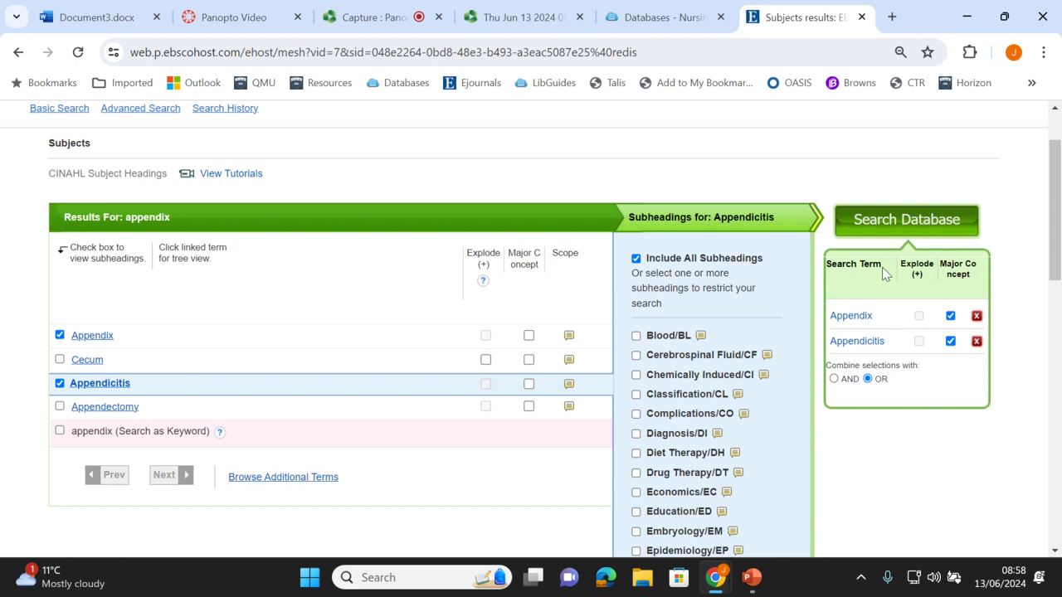
click(898, 220)
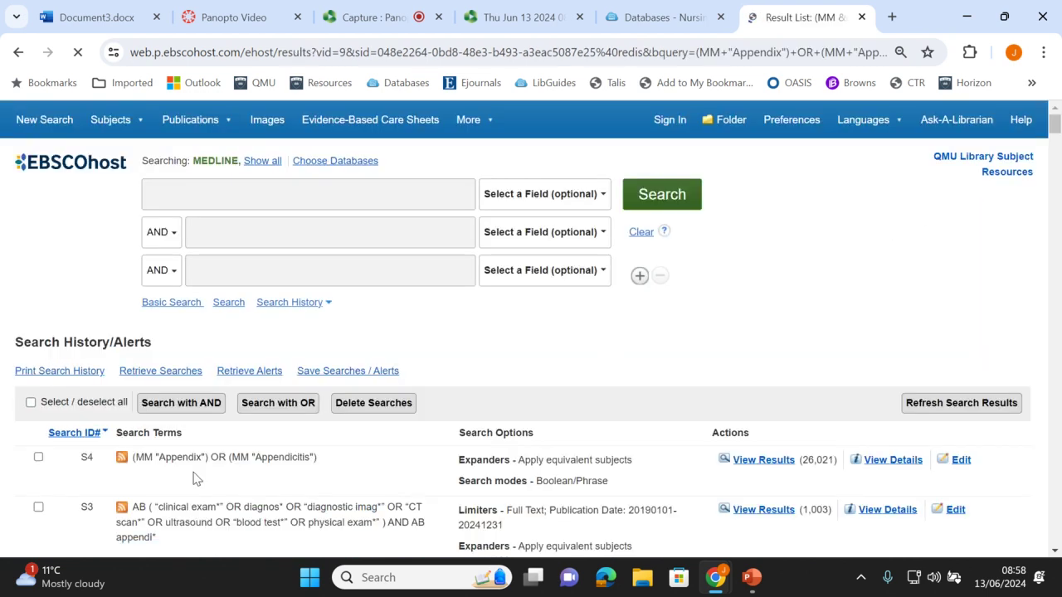
scroll(208, 457, down, 1)
scroll(208, 457, down, 1)
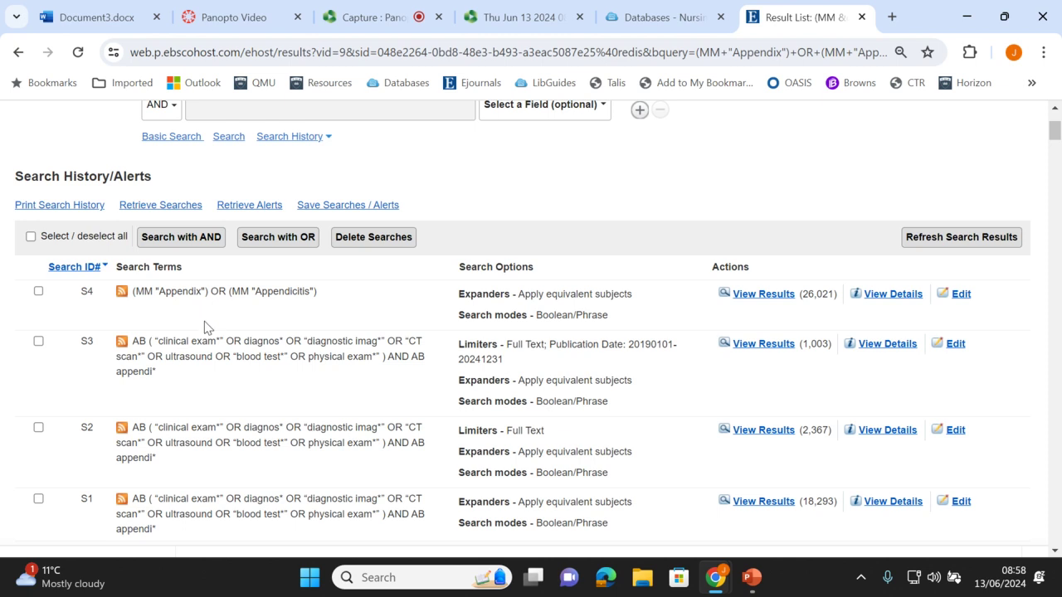
Open the CINAHL subject headings and browse them for the term diagnostic imaging
scroll(171, 380, up, 2)
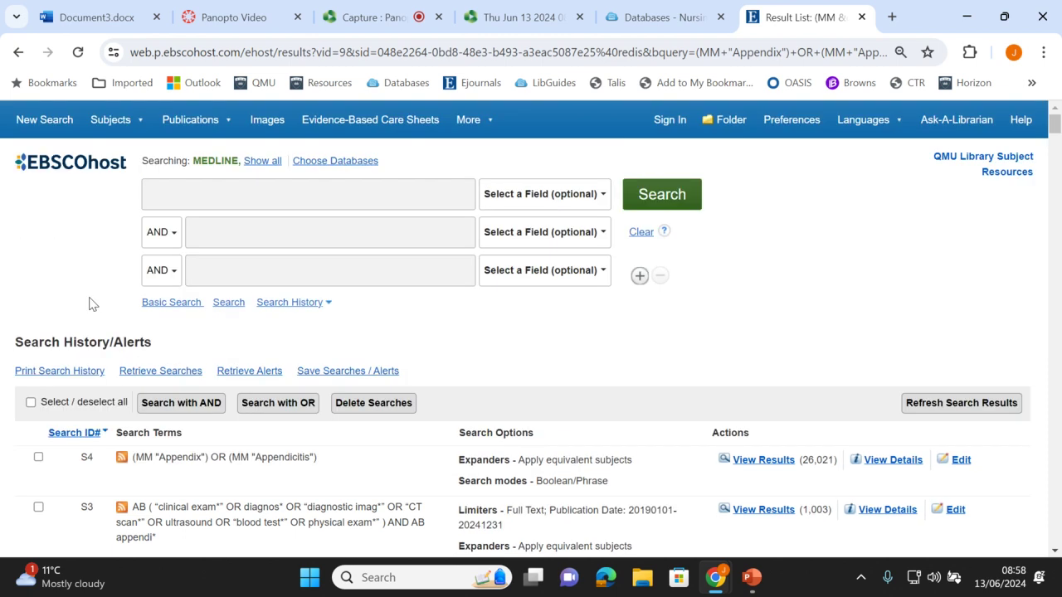
mouse_move(110, 114)
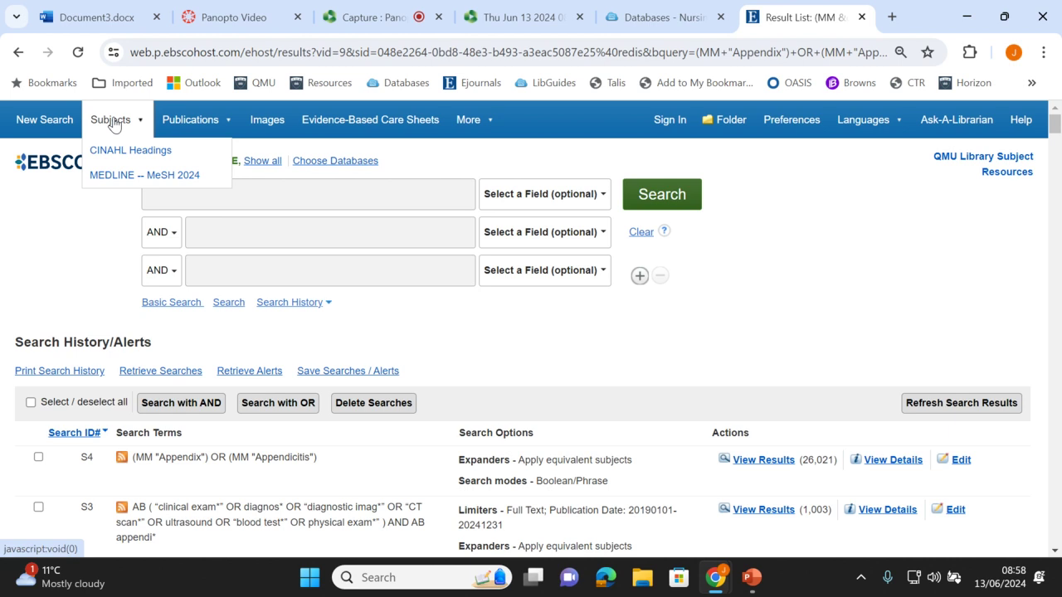
click(128, 154)
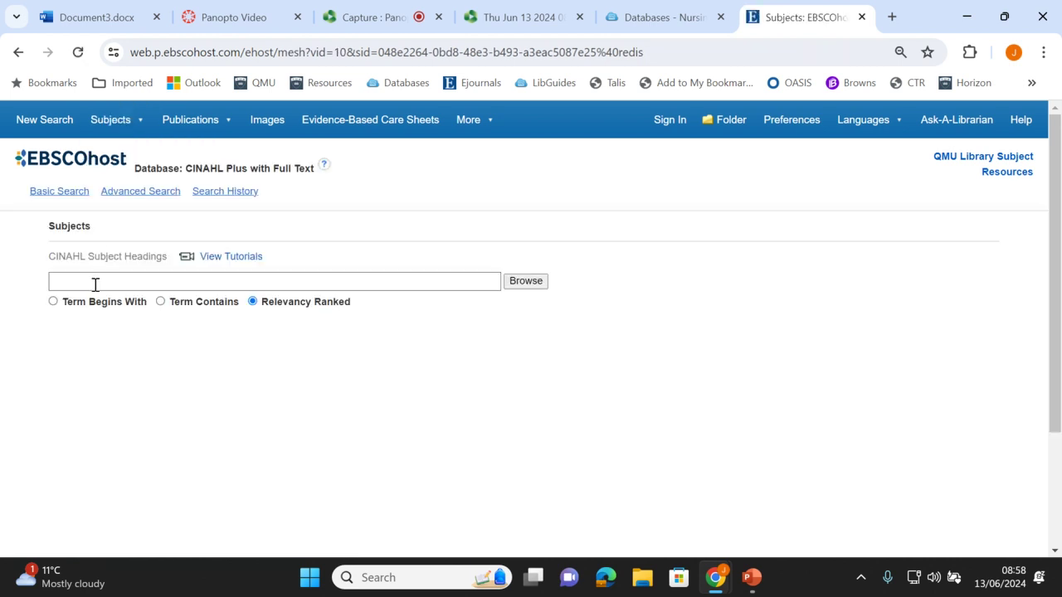
click(347, 280)
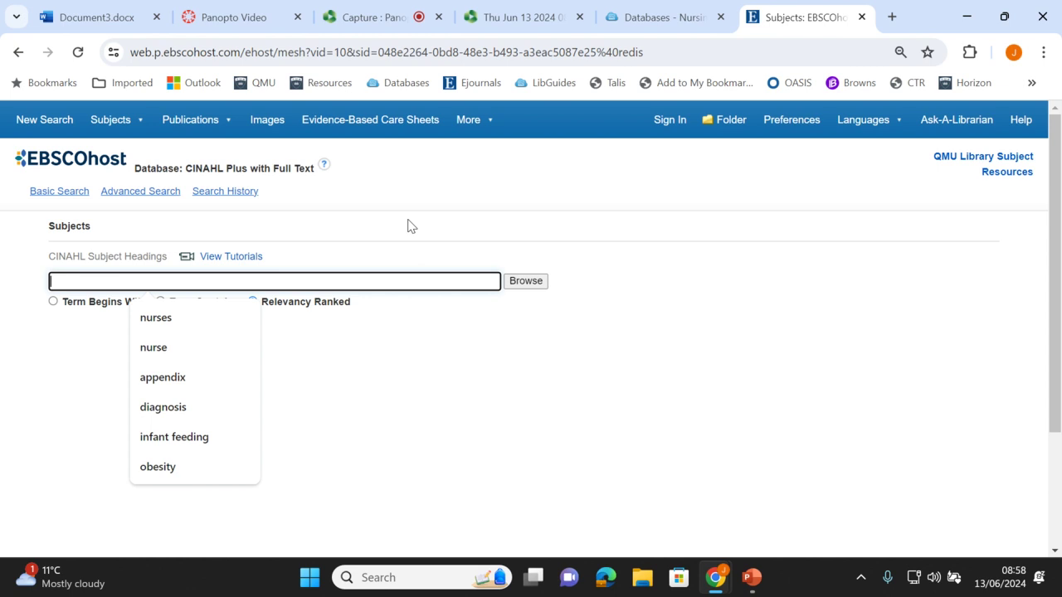
text(diagnostic imaging)
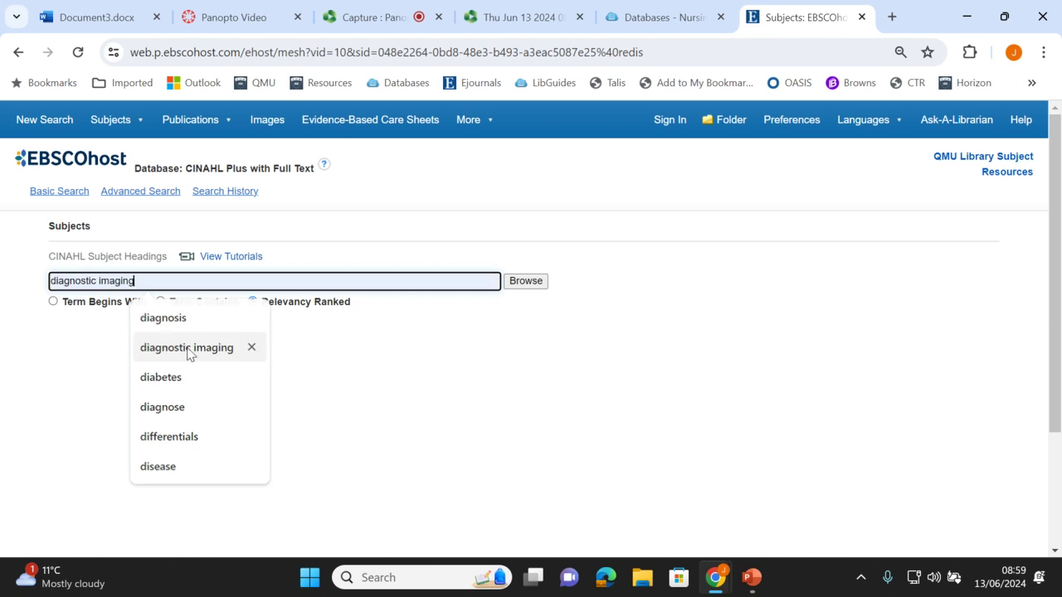
click(190, 355)
click(526, 283)
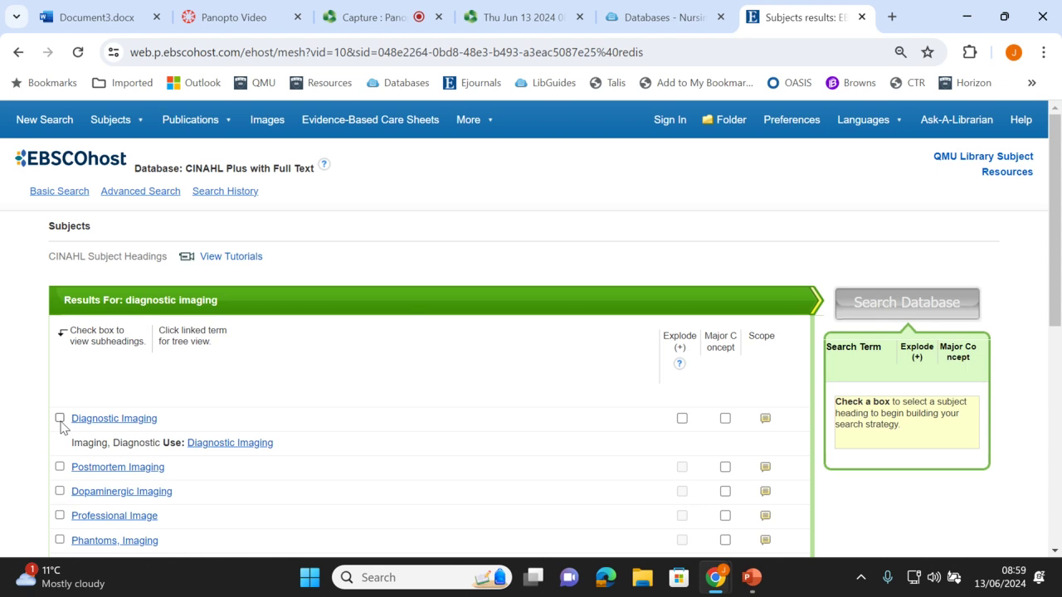
Select the Diagnostic Imaging heading and look through the related headings listed below it
click(59, 417)
scroll(253, 438, down, 1)
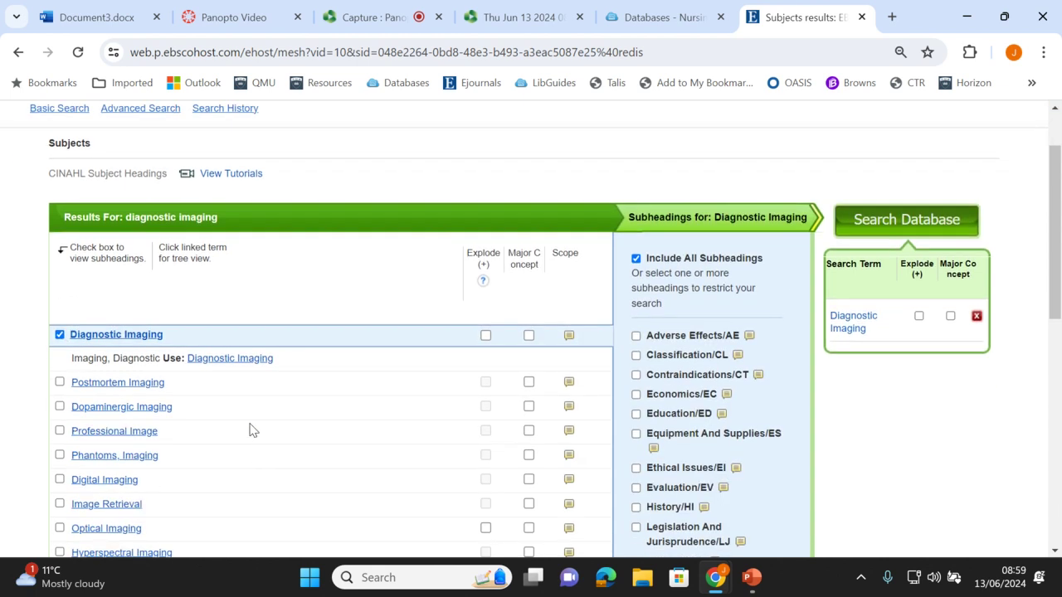
scroll(214, 400, down, 1)
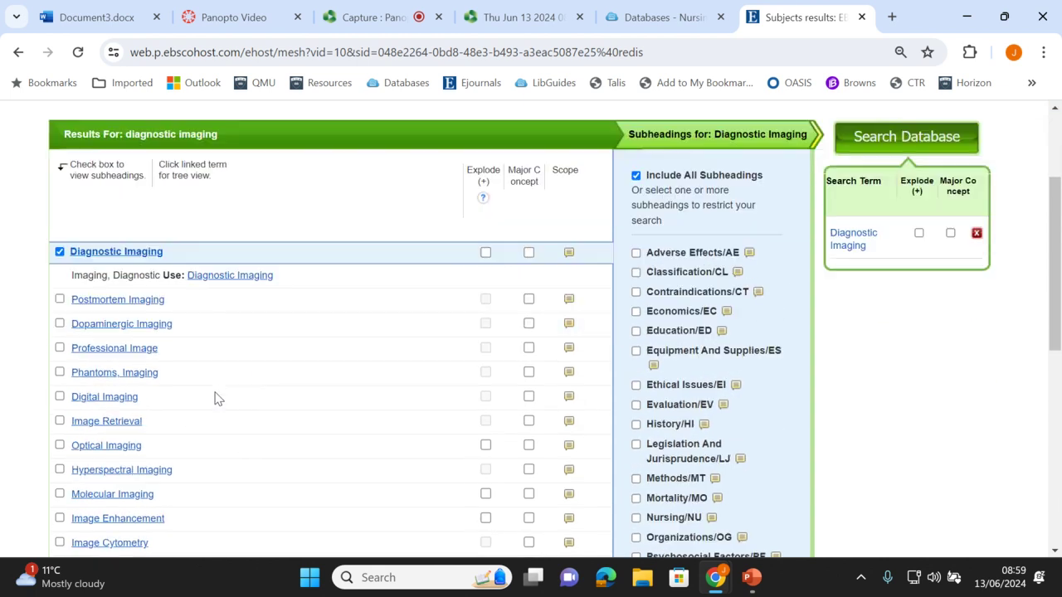
scroll(214, 399, down, 1)
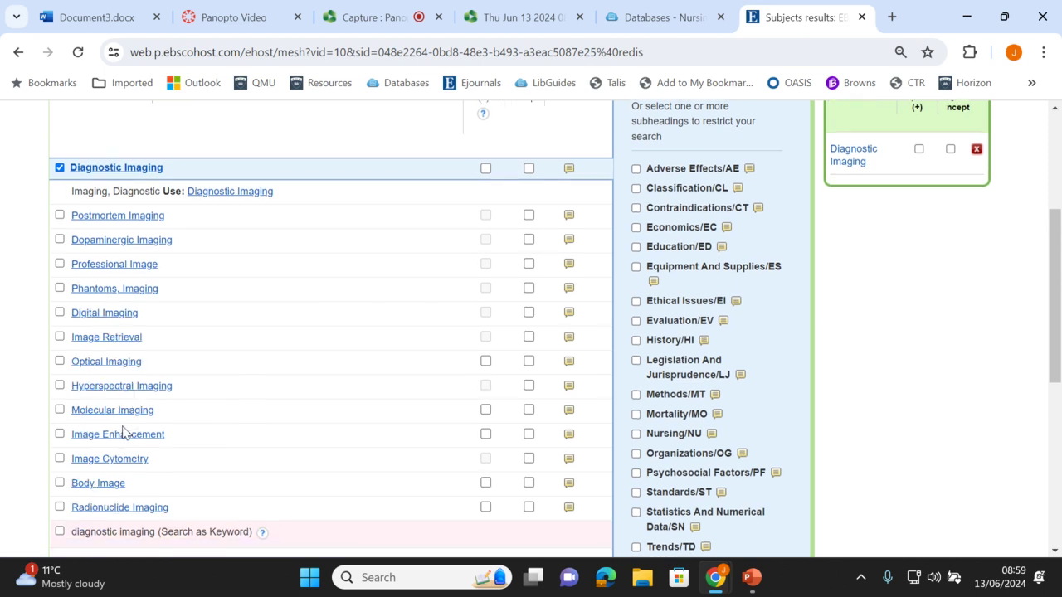
scroll(125, 433, down, 1)
scroll(124, 414, up, 4)
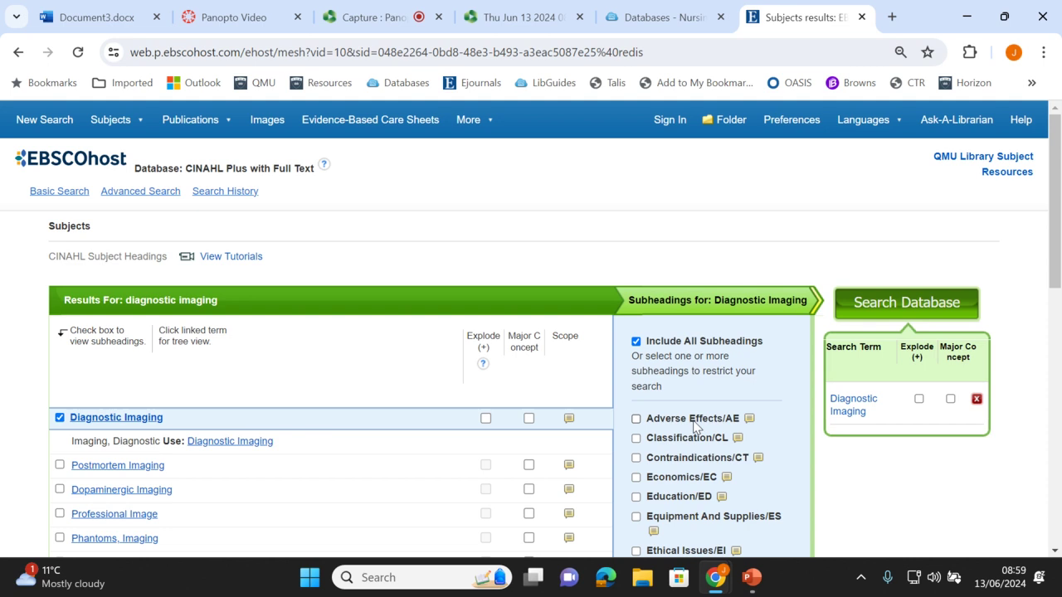
Examine the narrower terms of Diagnostic Imaging in its tree view, and return to the term list
click(103, 423)
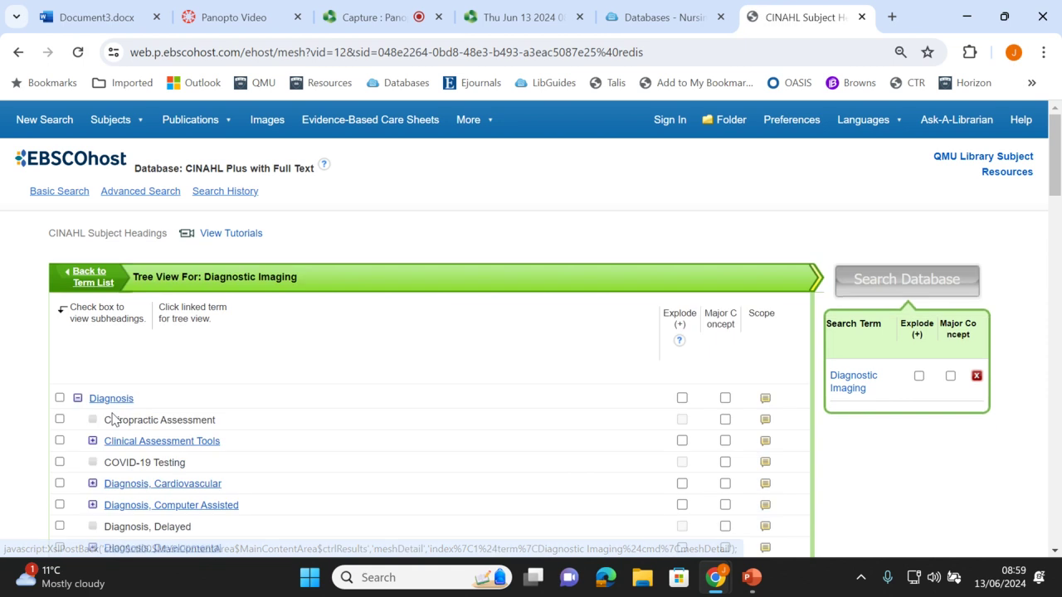
scroll(309, 409, down, 5)
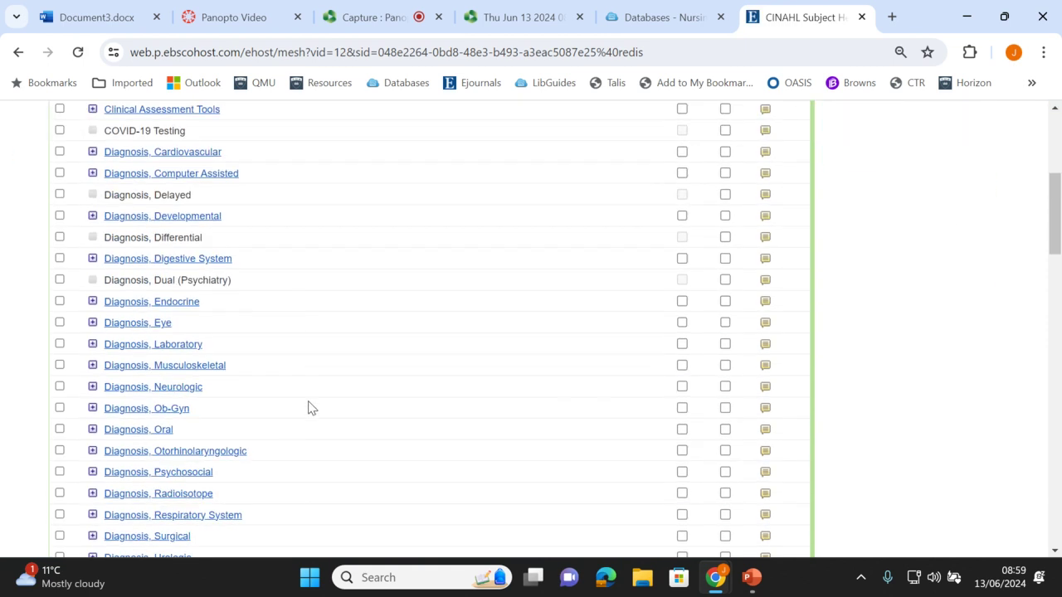
scroll(310, 407, down, 5)
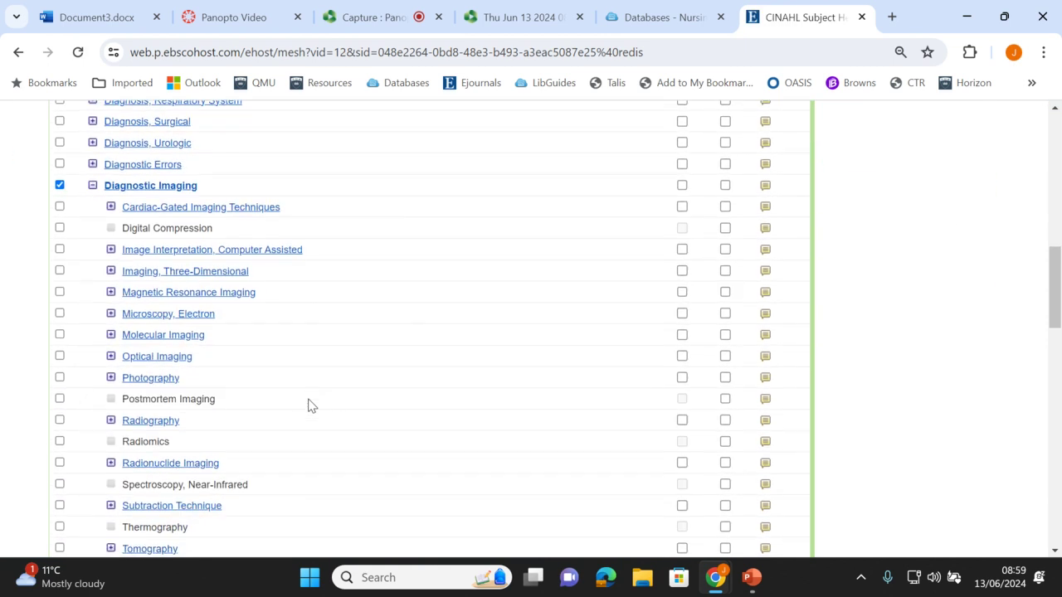
scroll(308, 405, down, 1)
scroll(308, 406, up, 5)
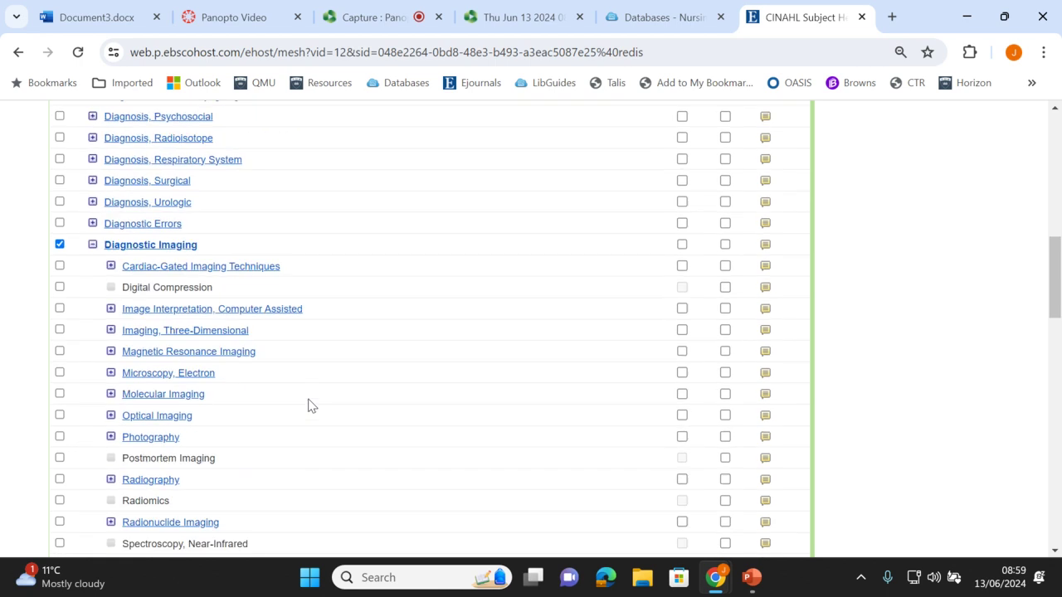
scroll(308, 406, up, 9)
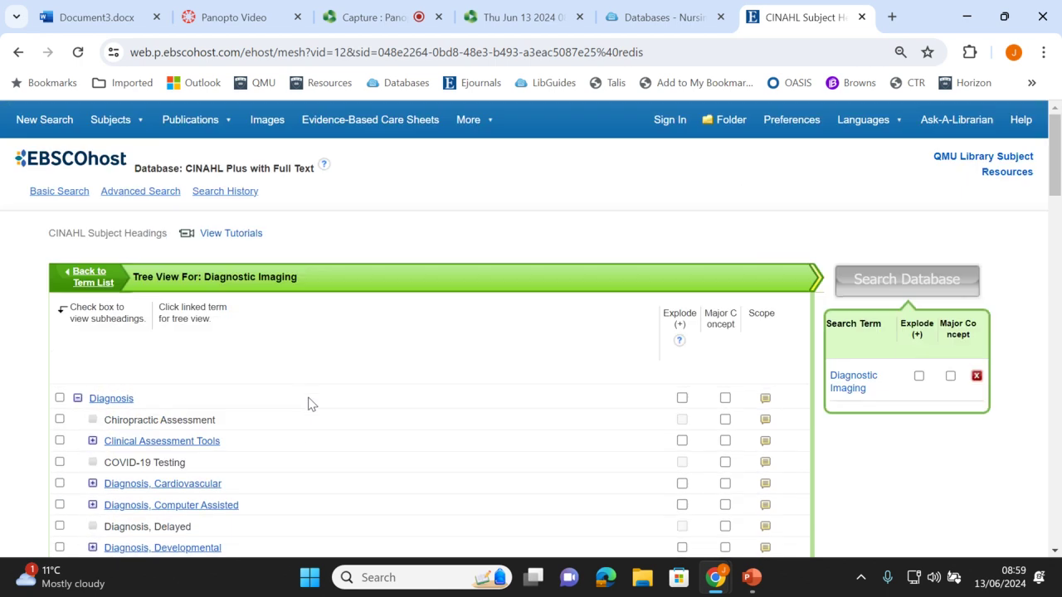
click(83, 277)
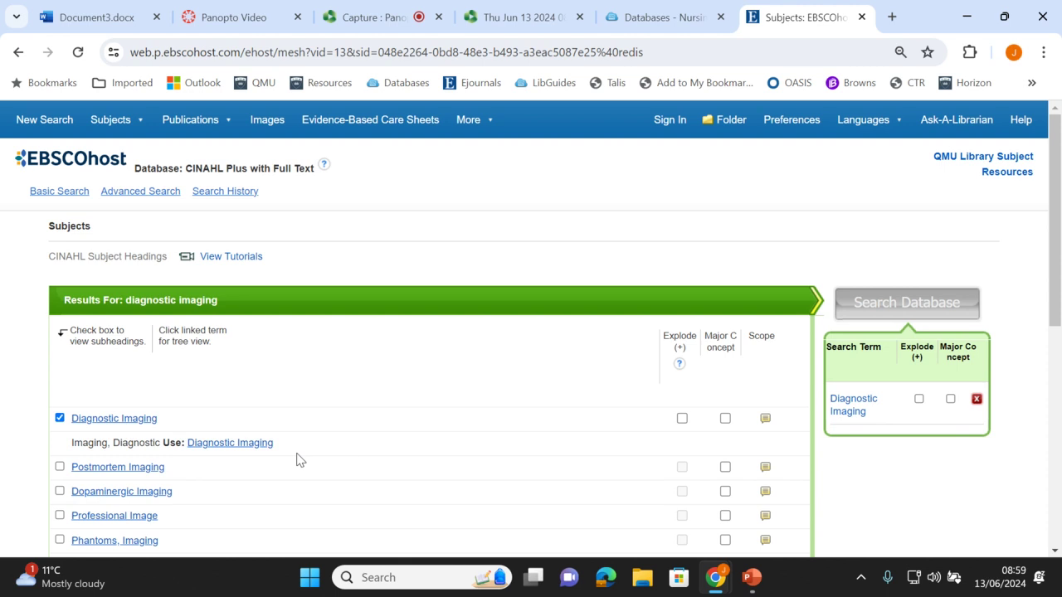
Set the selected Diagnostic Imaging heading as a major concept, with all subheadings included
click(951, 399)
click(59, 418)
click(60, 419)
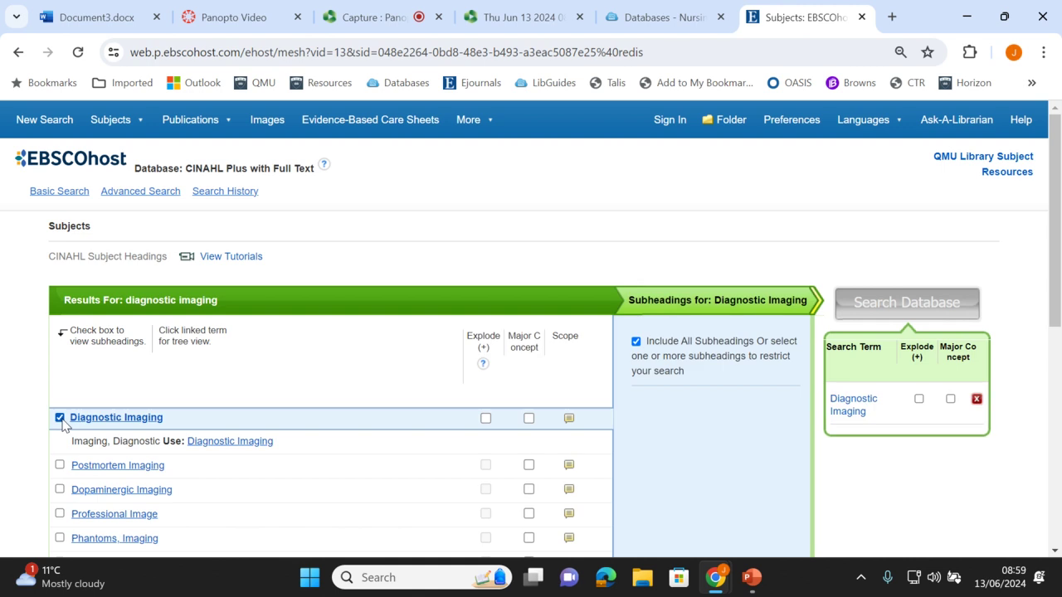
click(528, 418)
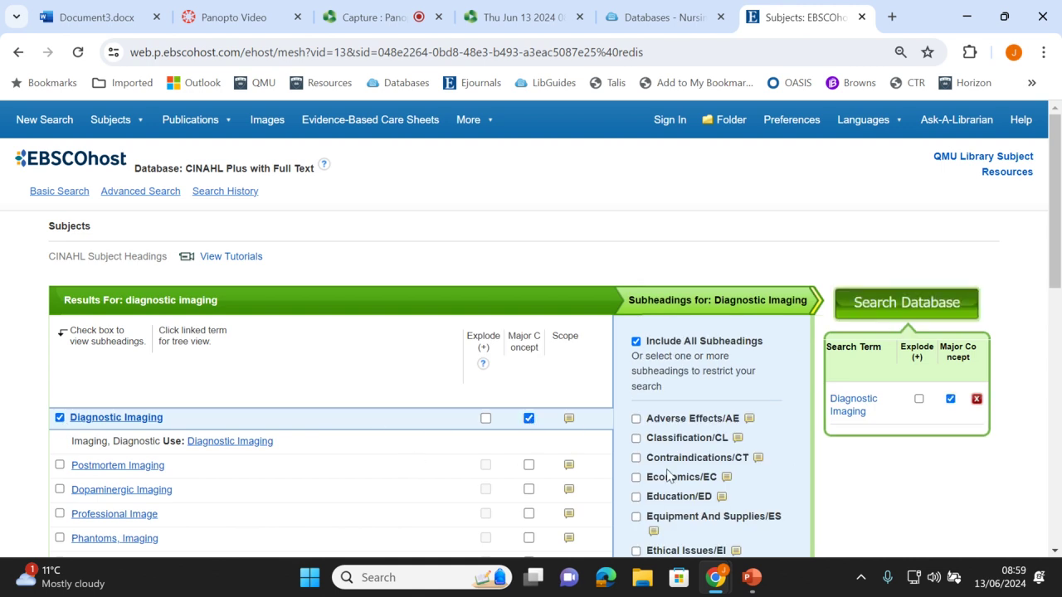
Read the scope note for Diagnostic Imaging, and search the database with the heading as a major concept
click(570, 420)
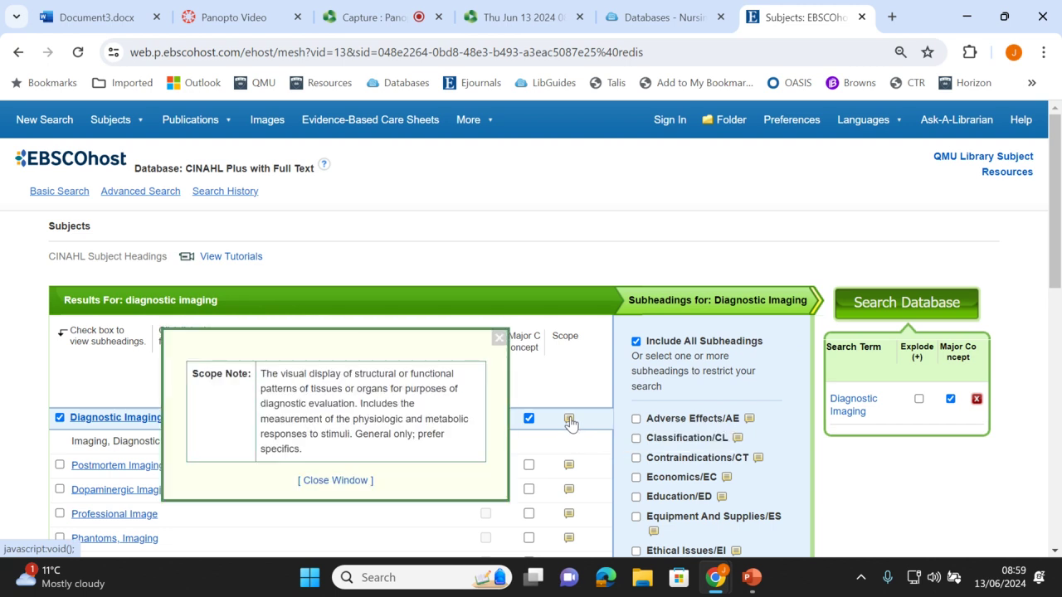
click(500, 338)
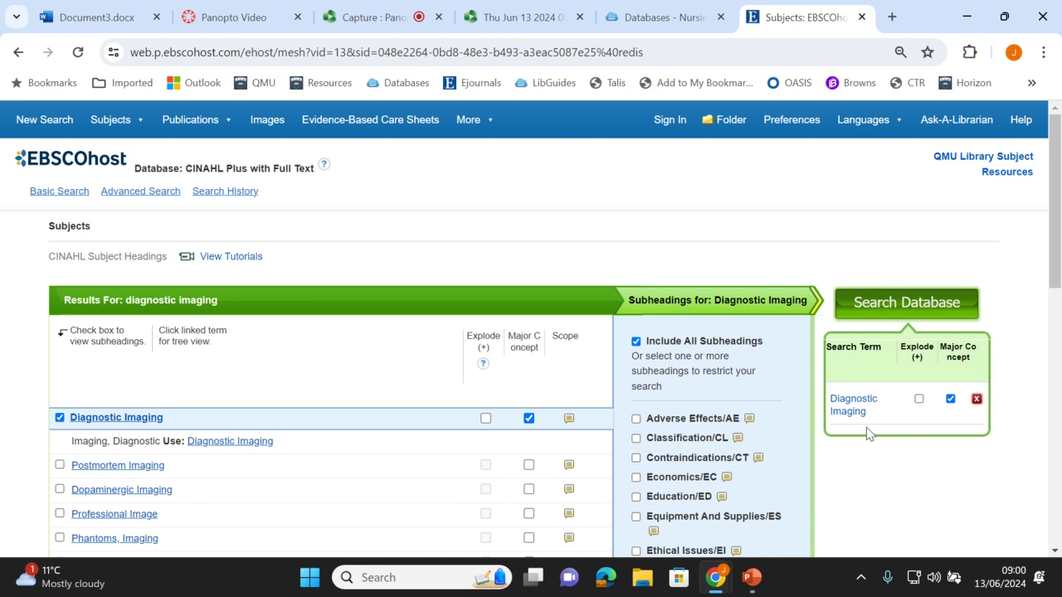
click(897, 308)
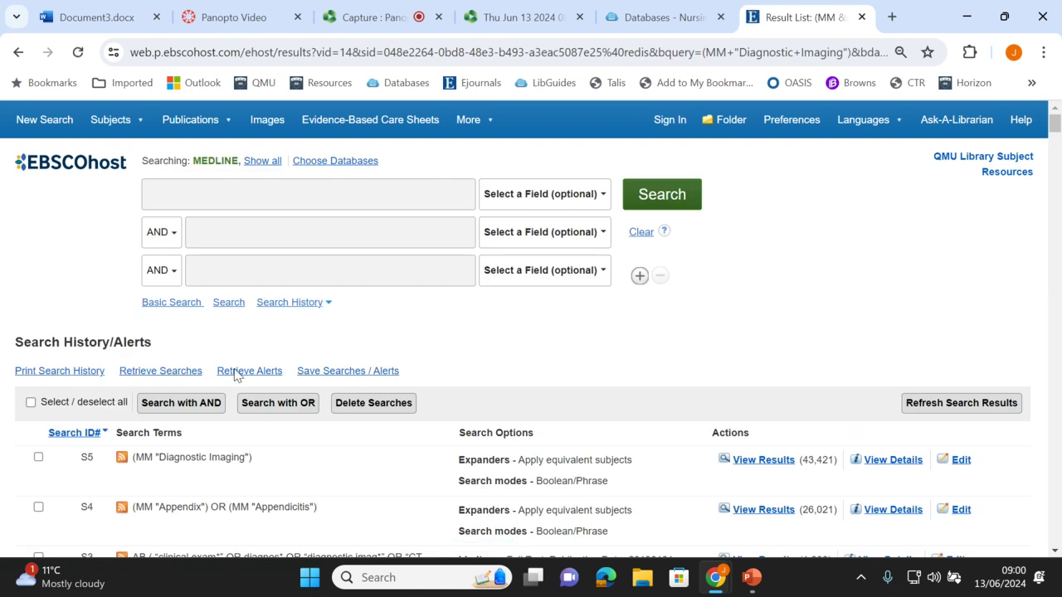
Open the CINAHL subject headings again and browse them for the term physical examination
mouse_move(103, 119)
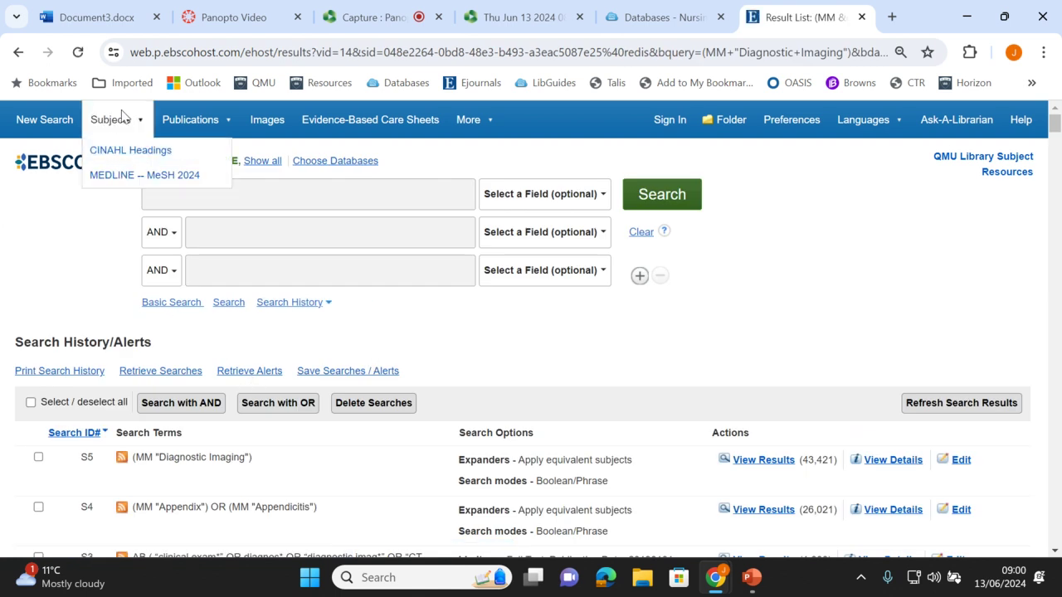
click(128, 152)
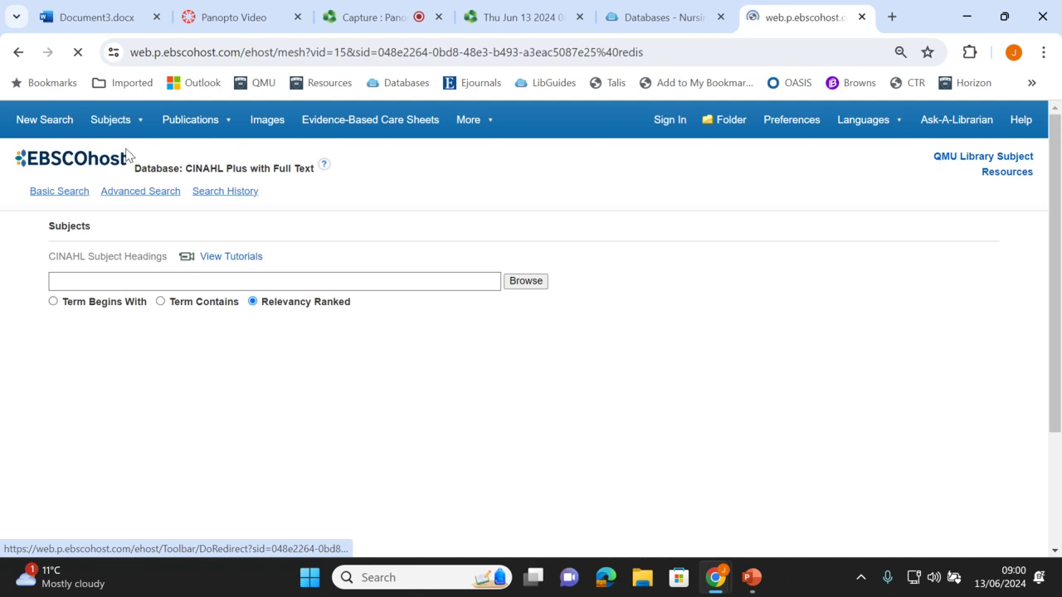
click(136, 281)
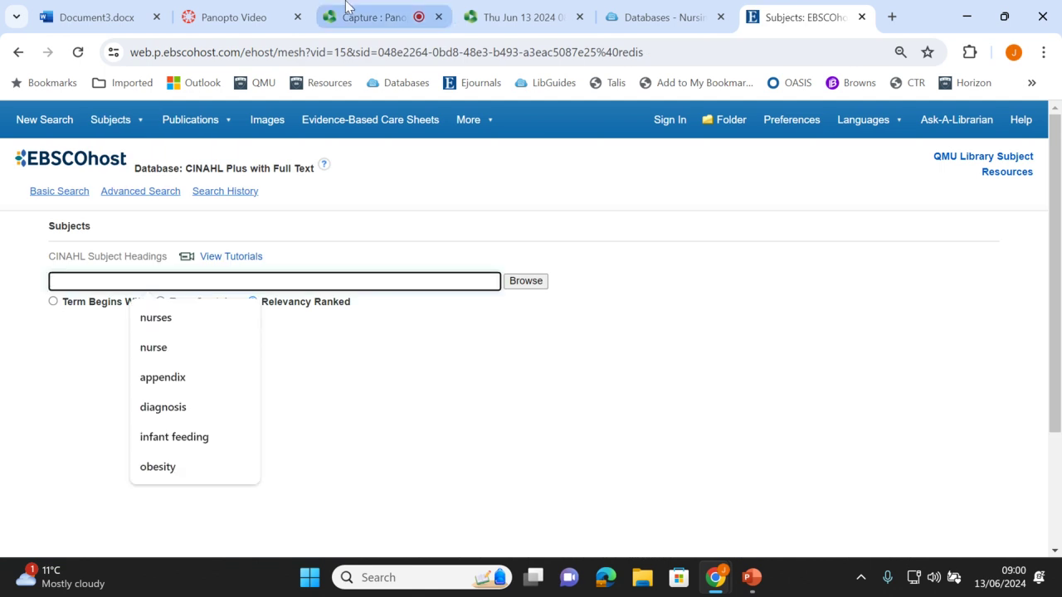
text(physio)
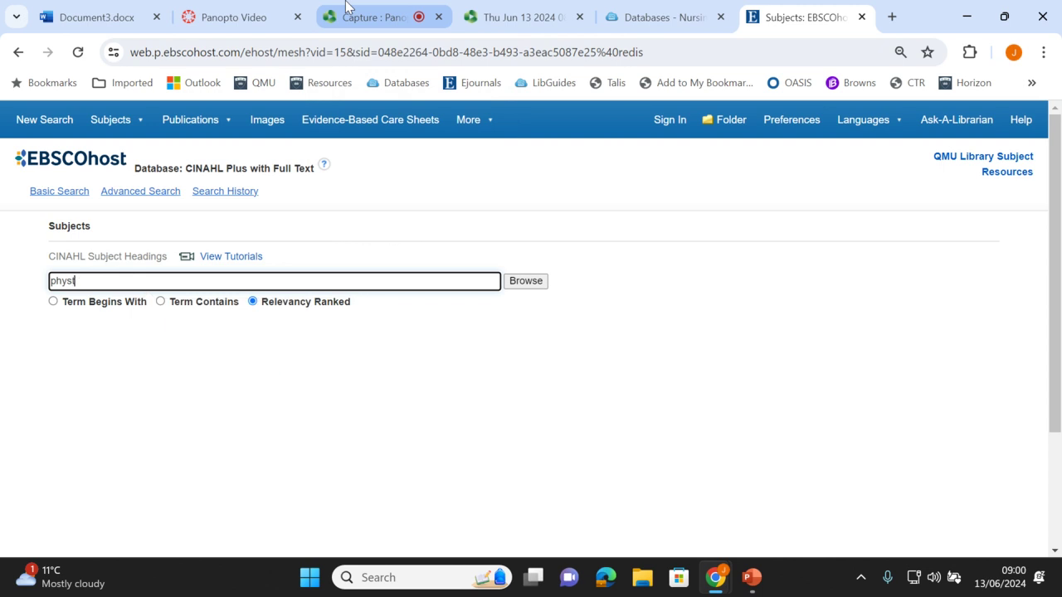
key(BackSpace)
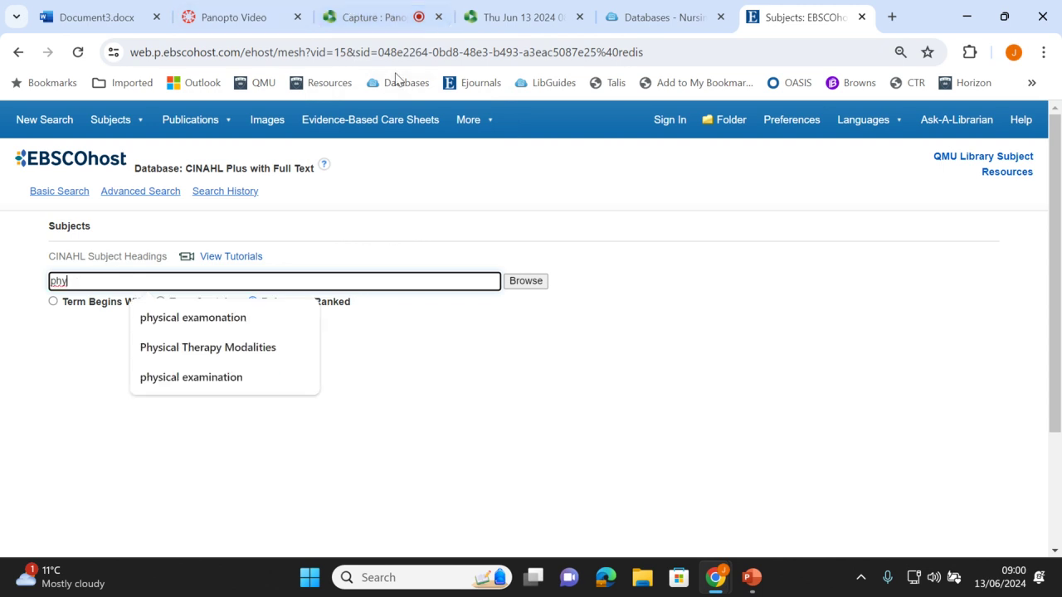
click(231, 389)
click(523, 281)
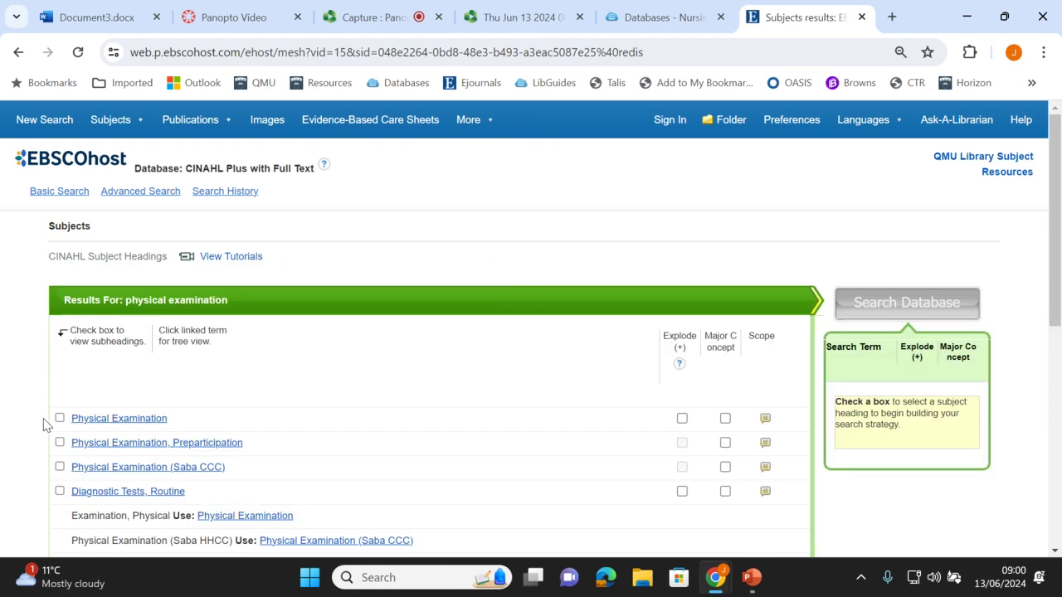
Select the Physical Examination heading as a major concept and search the database with it
click(59, 419)
scroll(187, 414, down, 3)
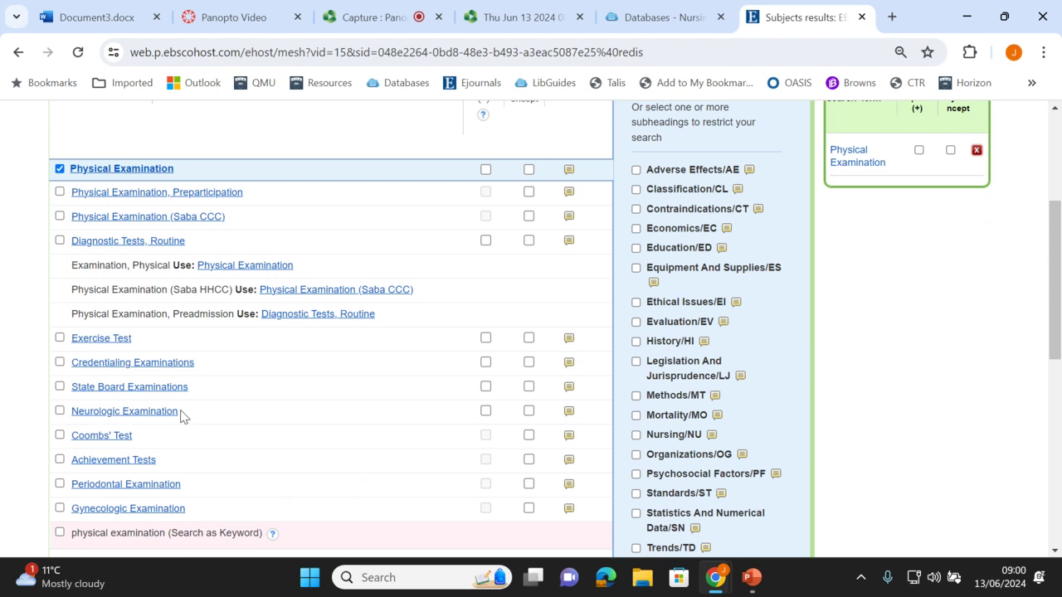
scroll(184, 416, up, 2)
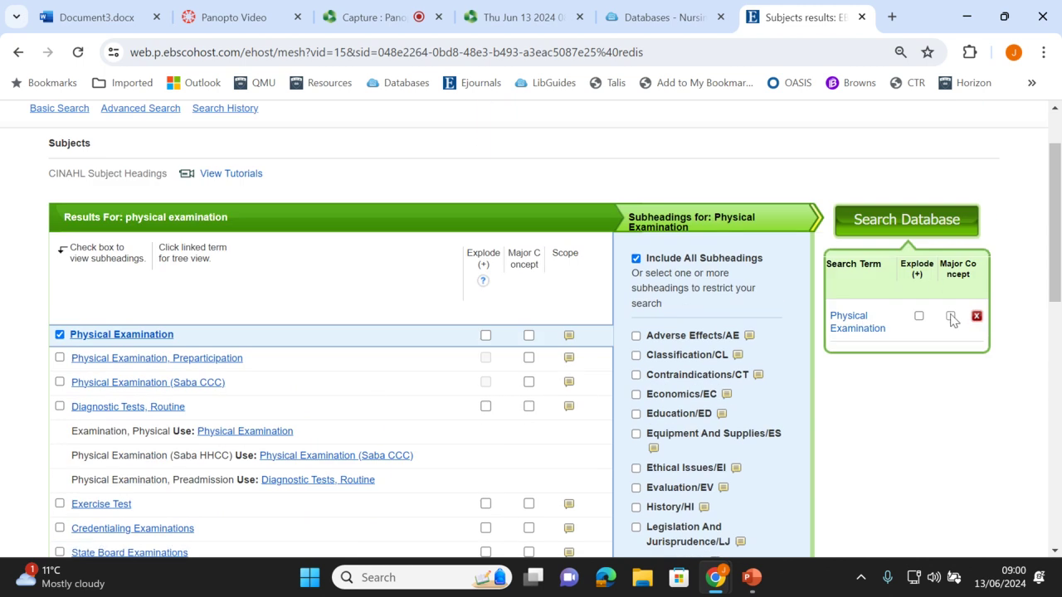
click(887, 229)
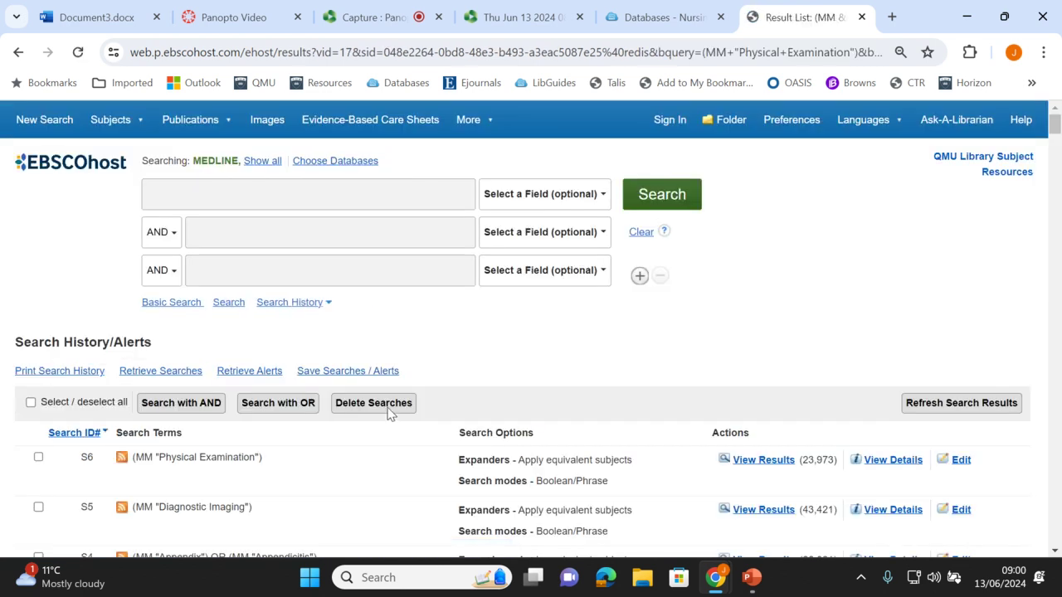
Review the search history and combine the Diagnostic Imaging (S5) and Physical Examination (S6) searches with OR
scroll(386, 415, down, 3)
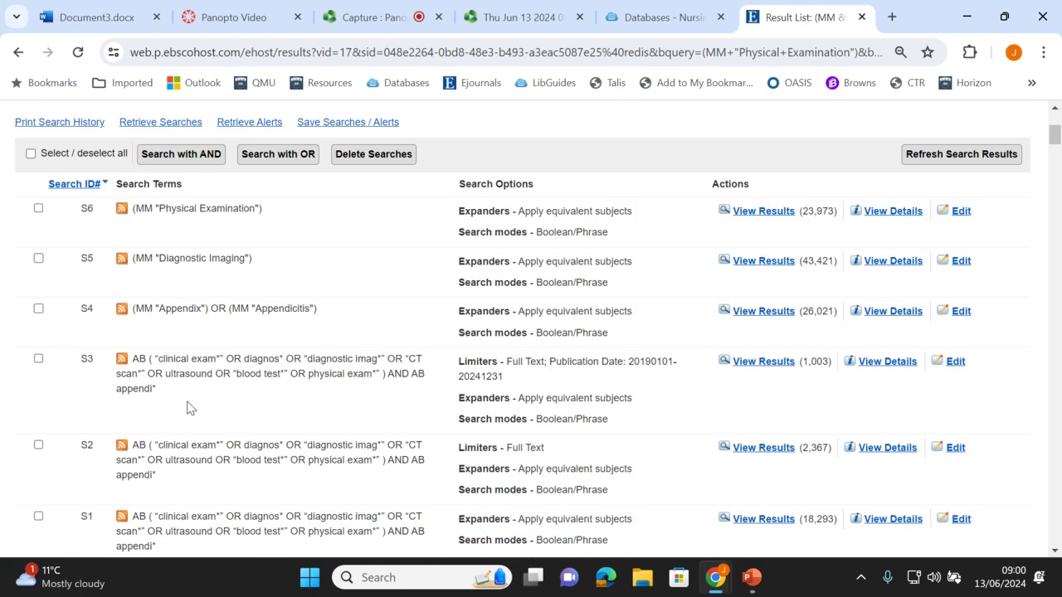
scroll(182, 406, down, 2)
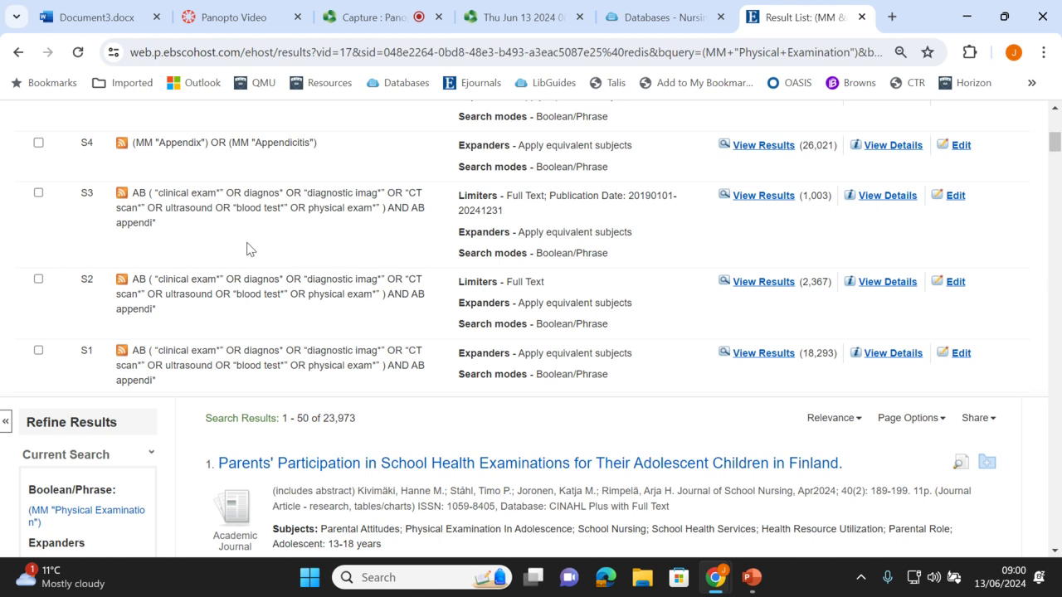
scroll(245, 249, up, 2)
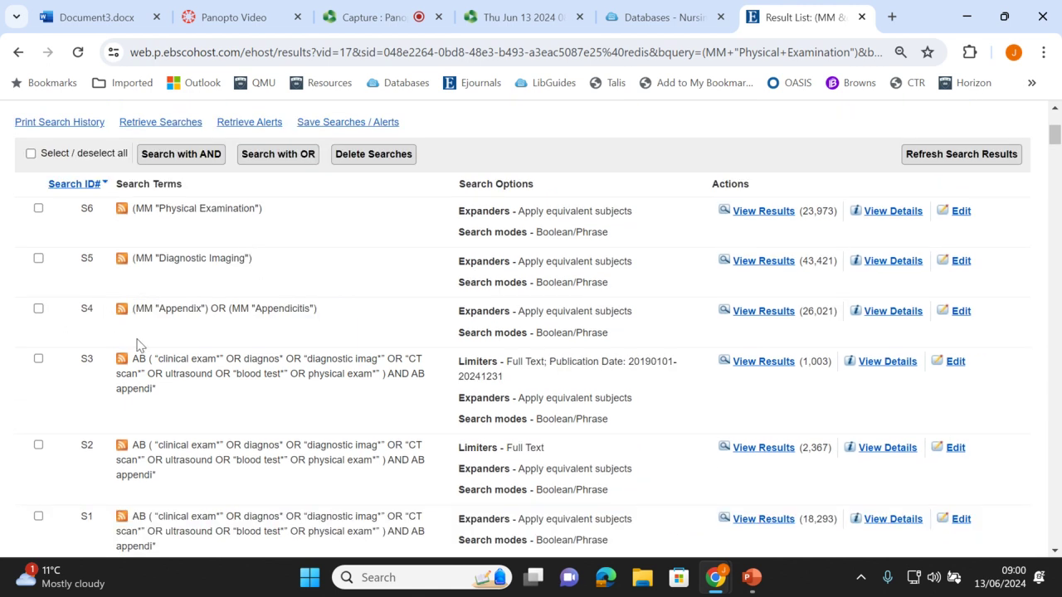
scroll(161, 327, up, 1)
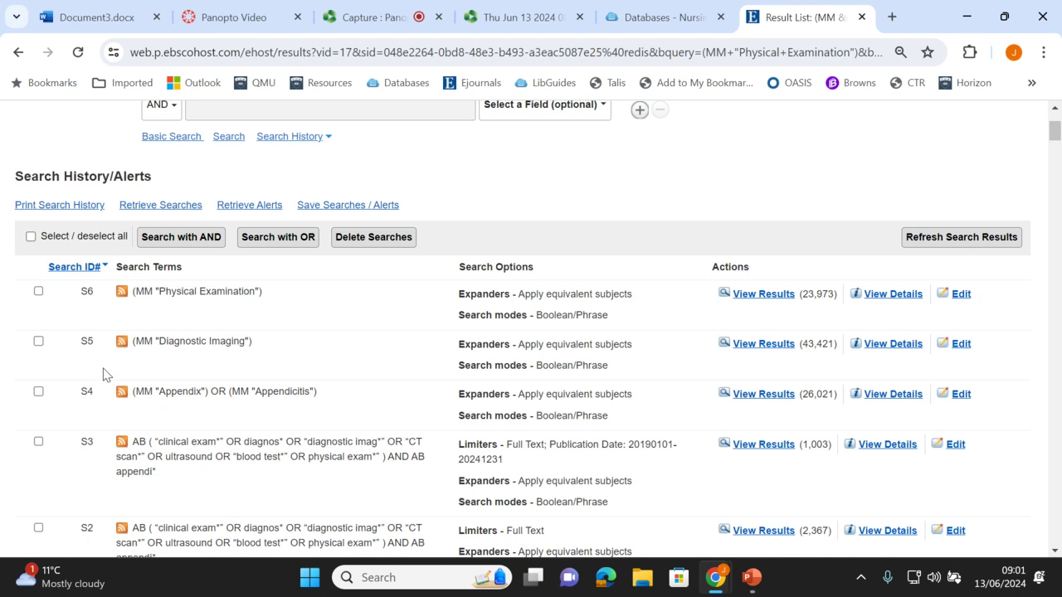
click(39, 342)
click(259, 242)
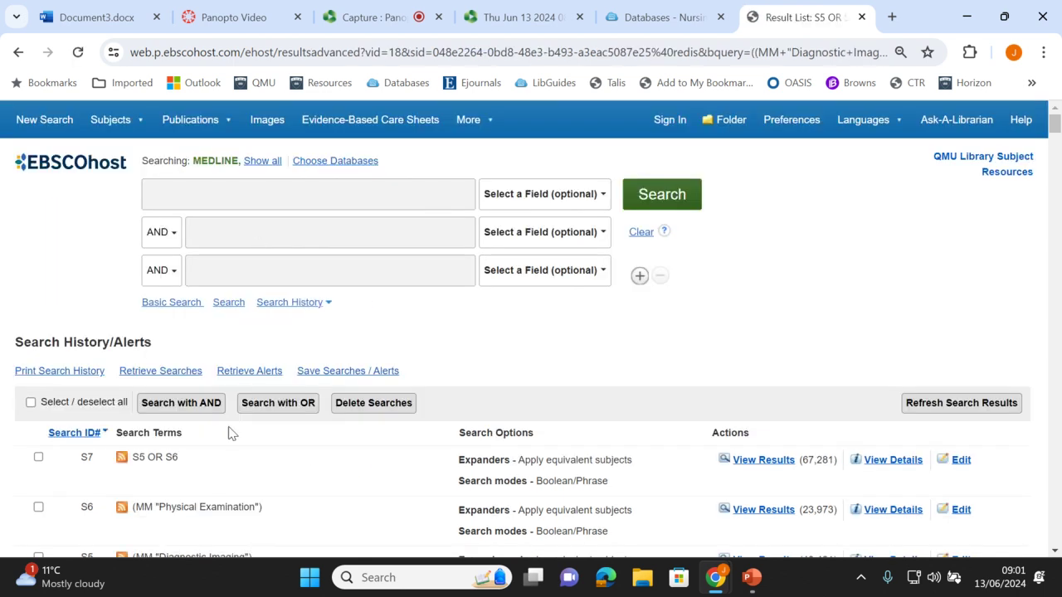
Combine the appendix/appendicitis headings search (S4) with the S5 OR S6 search (S7) in the search history using AND
scroll(212, 425, down, 2)
scroll(213, 425, down, 2)
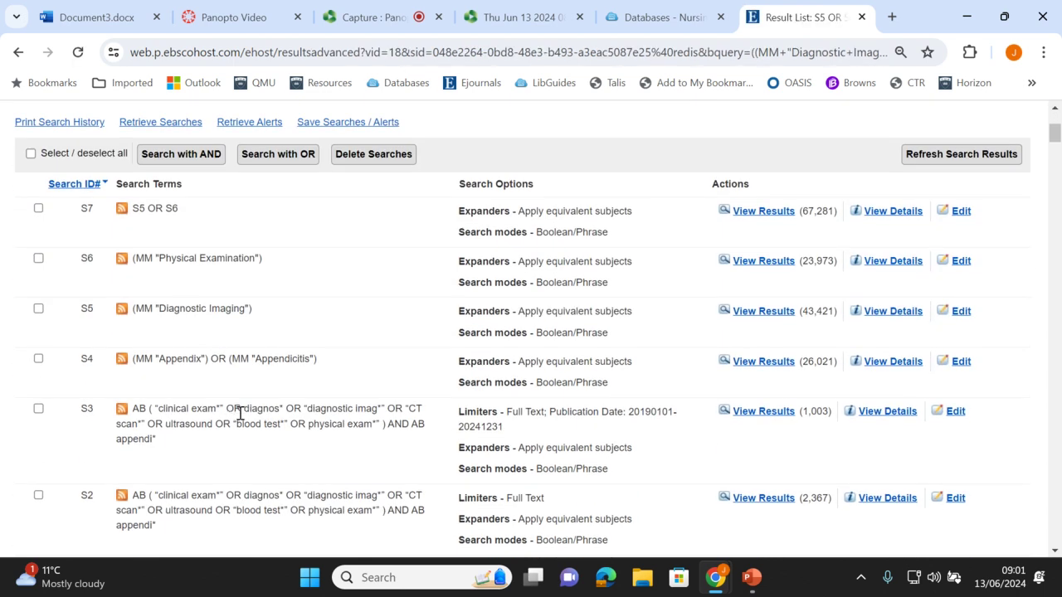
click(38, 209)
click(39, 359)
scroll(145, 358, up, 1)
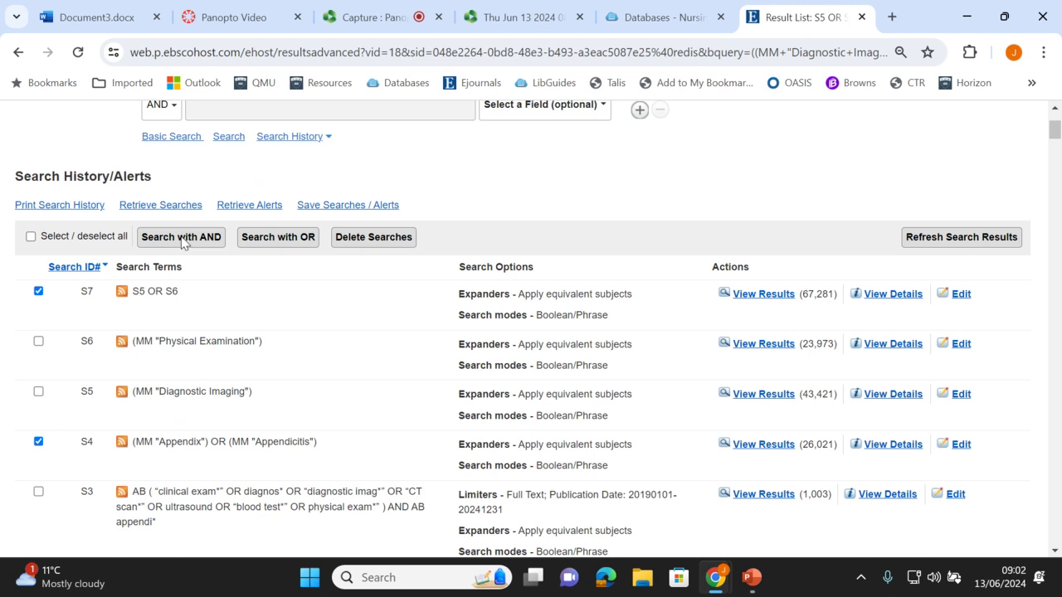
click(182, 237)
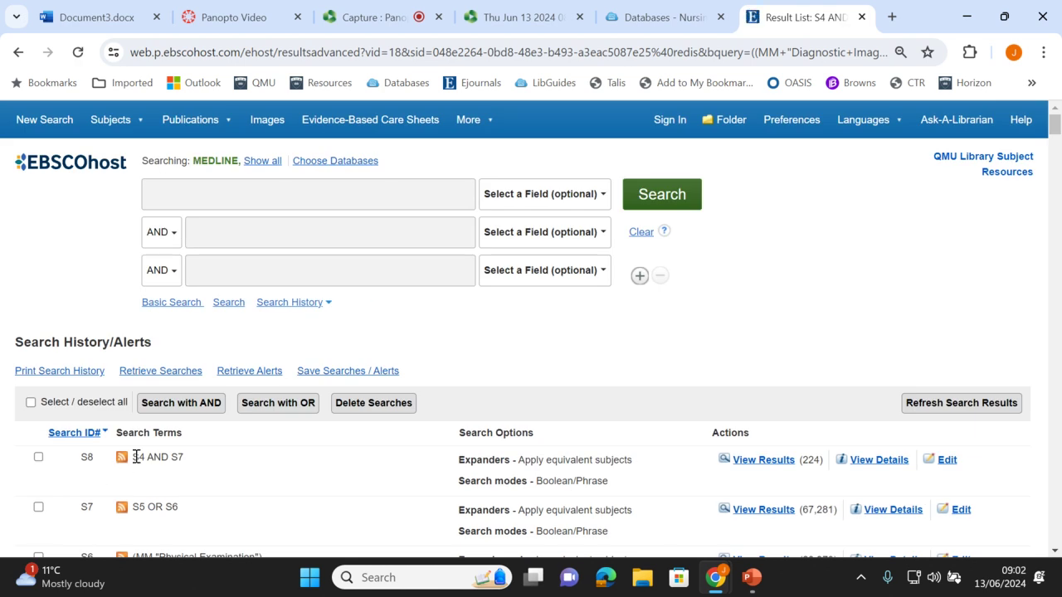
Open the results of the S4 AND S7 search (S8) and limit them to full text published from 2019 to 2023
scroll(173, 370, down, 1)
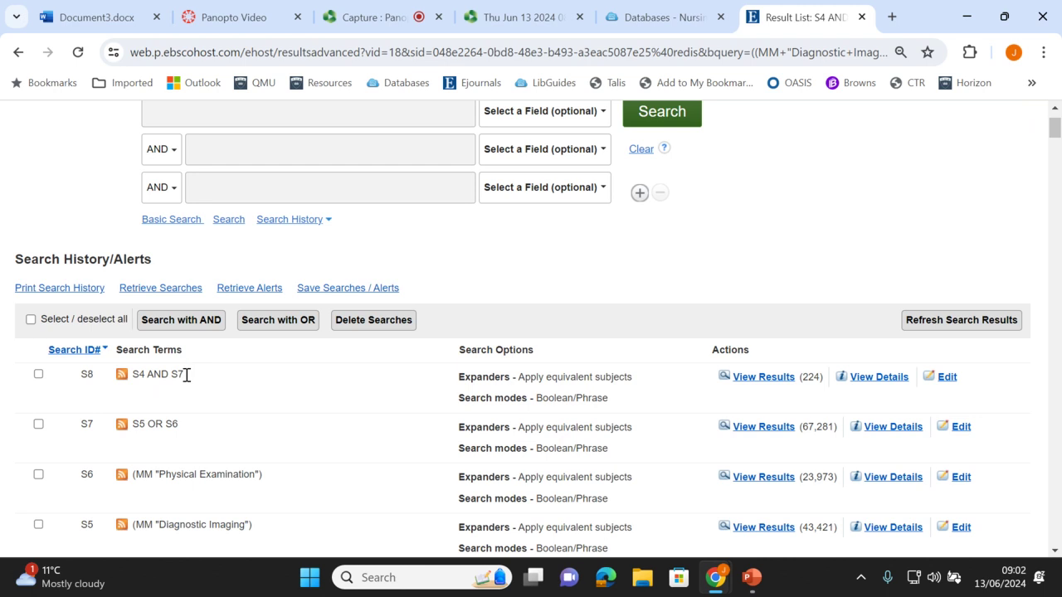
click(764, 378)
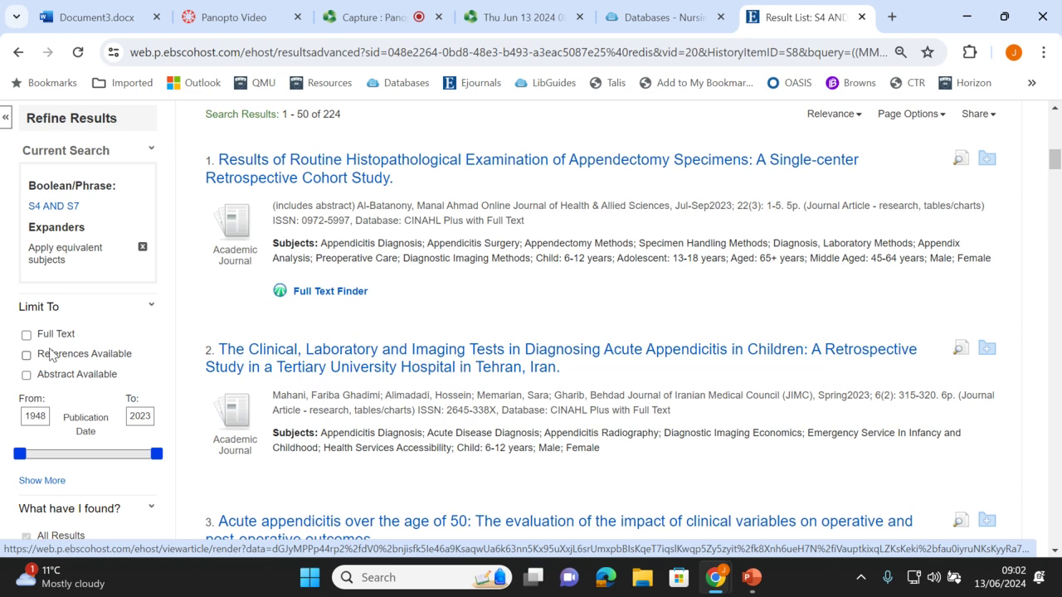
click(45, 334)
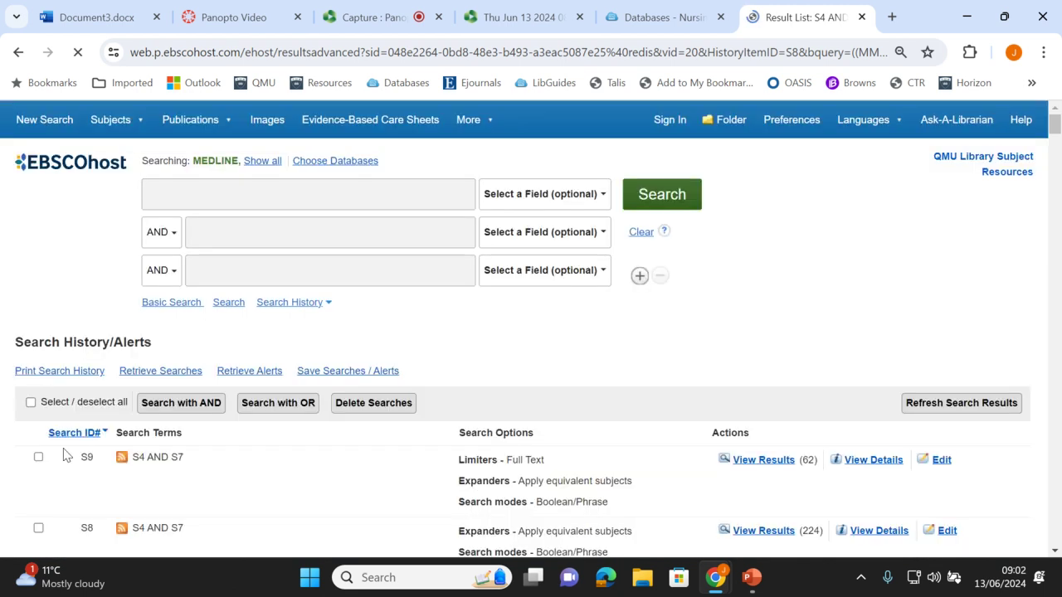
drag(23, 449, 124, 453)
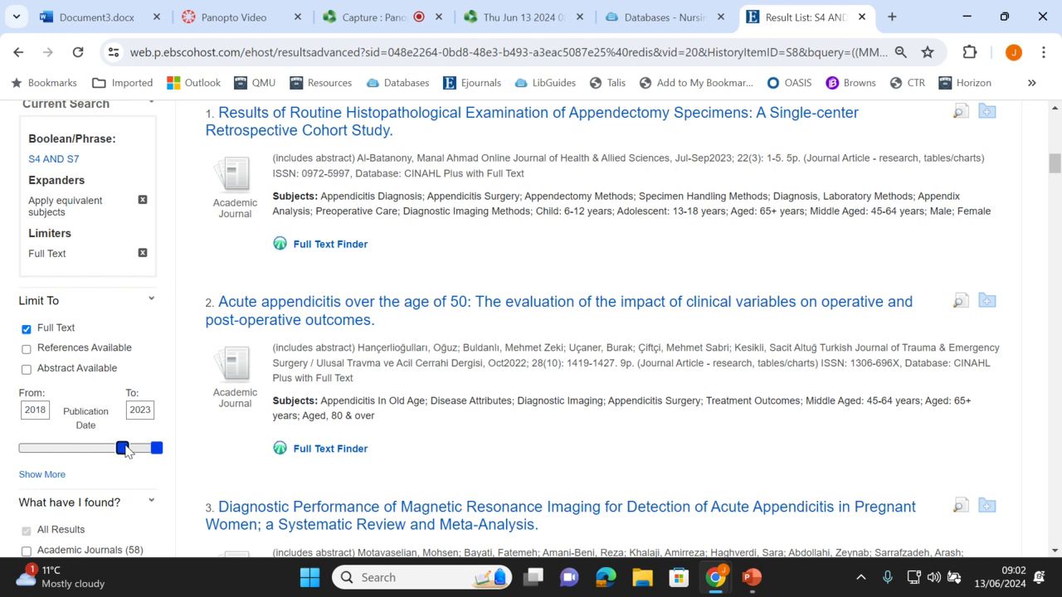
drag(129, 452, 131, 449)
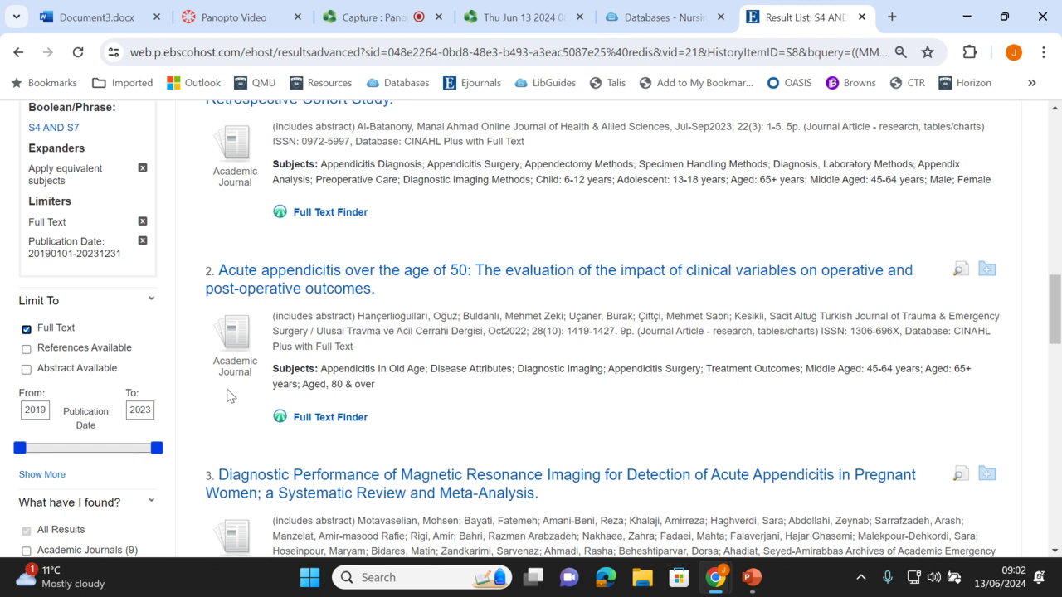
Combine the limited subject heading search (S10) with the limited keyword search (S3) in the search history using OR
scroll(224, 394, up, 9)
scroll(210, 390, up, 4)
scroll(175, 368, down, 2)
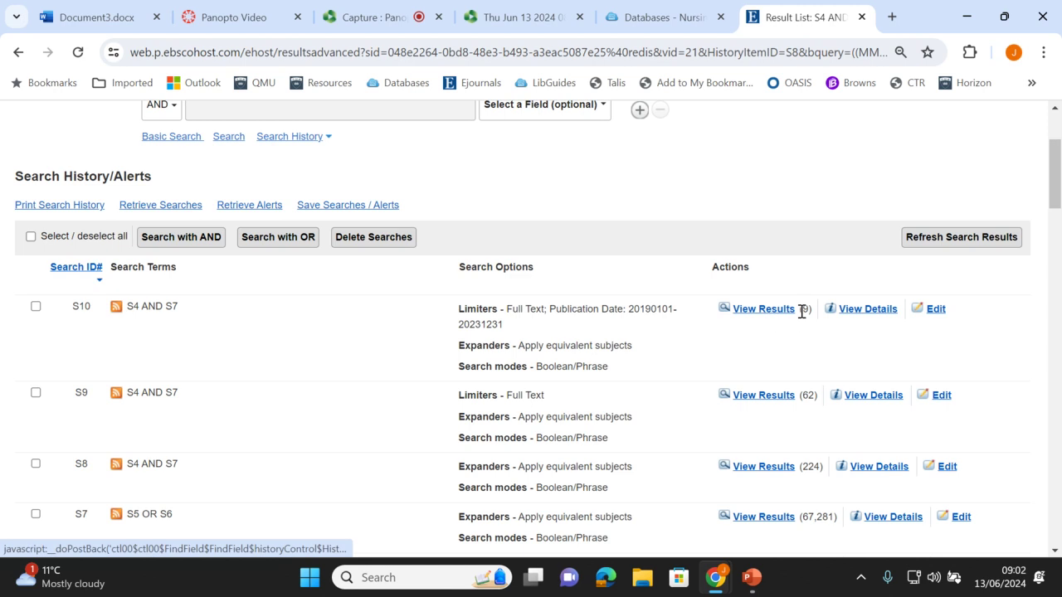
click(35, 307)
scroll(220, 333, down, 3)
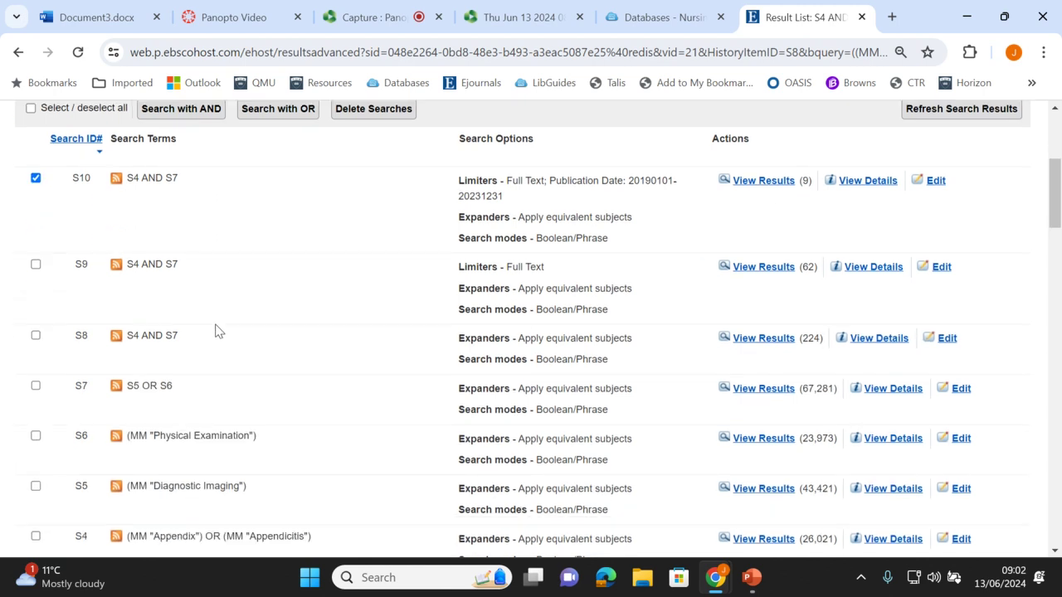
scroll(215, 330, down, 1)
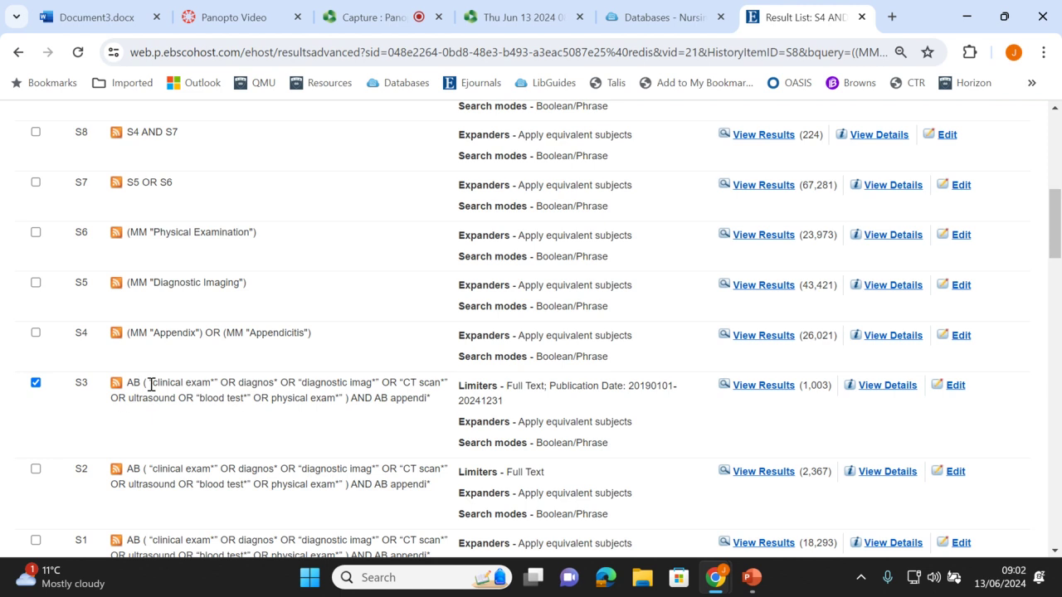
scroll(196, 398, up, 4)
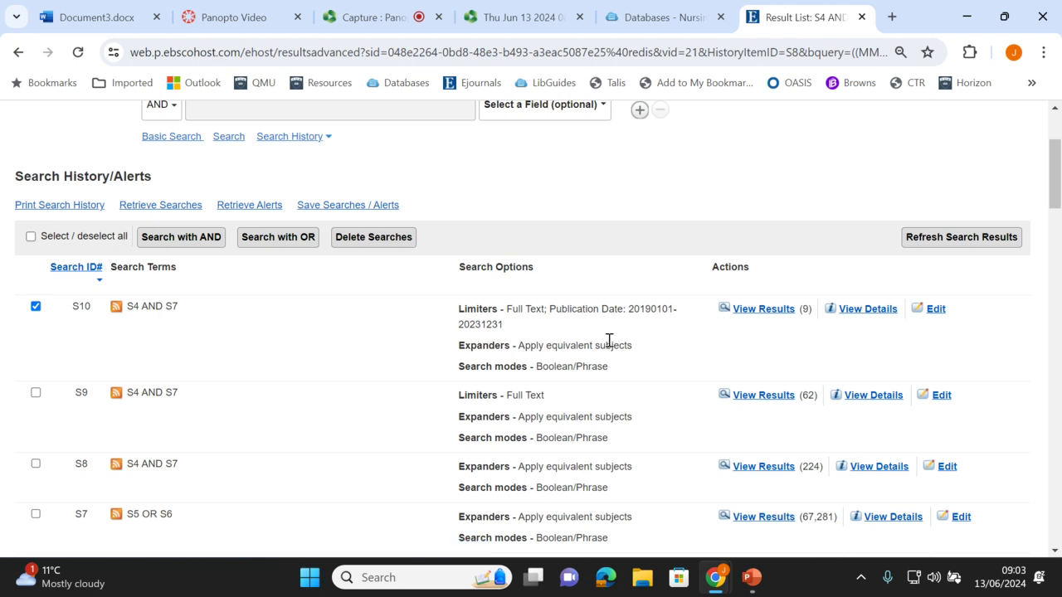
scroll(368, 336, down, 1)
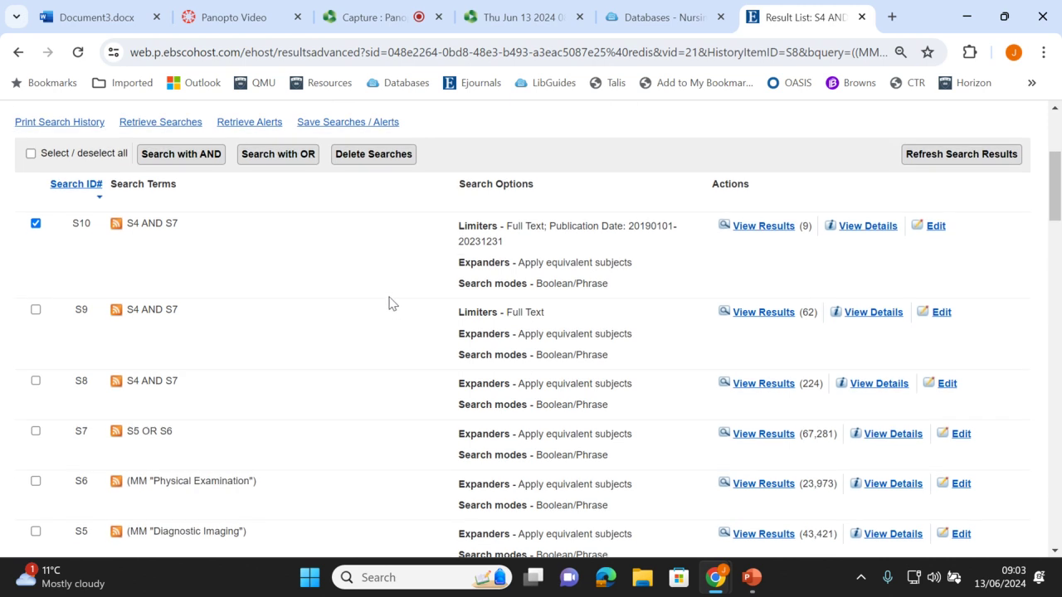
scroll(394, 299, down, 2)
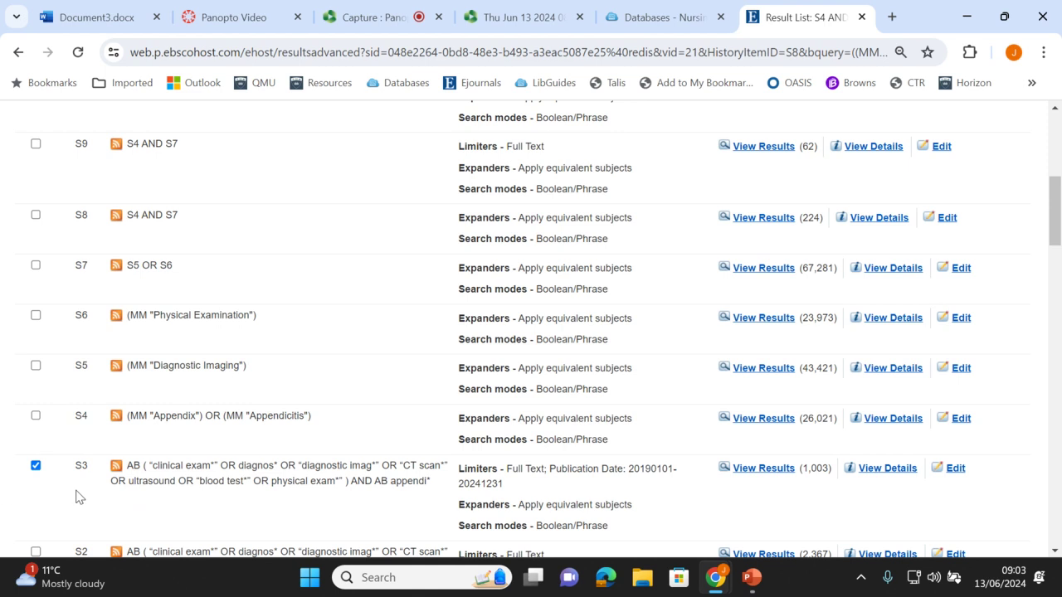
scroll(51, 481, up, 1)
scroll(48, 482, down, 1)
scroll(48, 482, up, 3)
scroll(53, 483, up, 1)
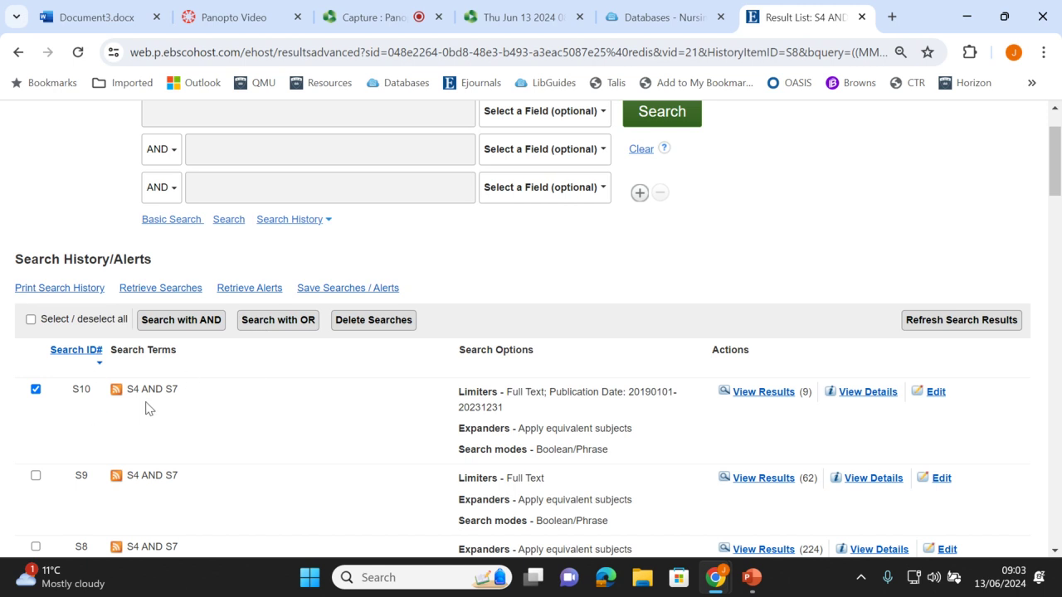
scroll(146, 407, down, 5)
scroll(138, 384, up, 5)
click(258, 320)
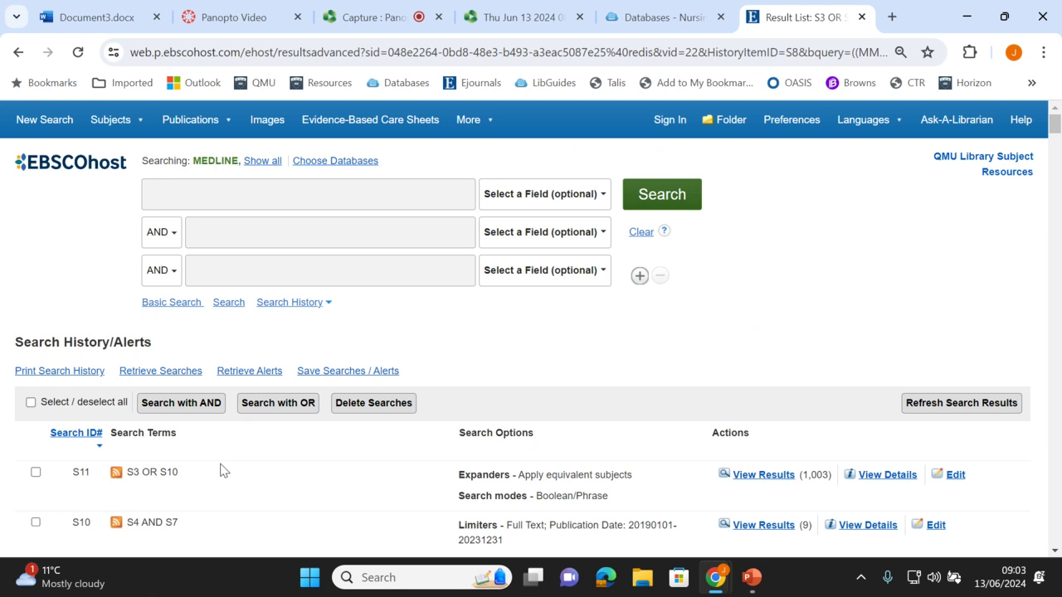
Open the results of the S3 OR S10 search (S11) and limit them to full text
click(763, 476)
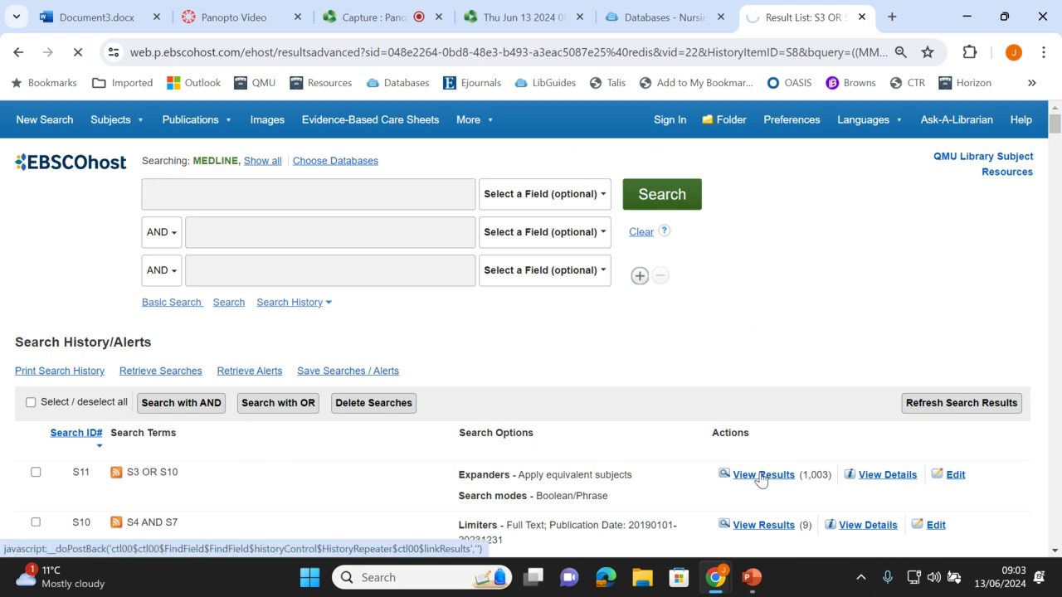
click(26, 335)
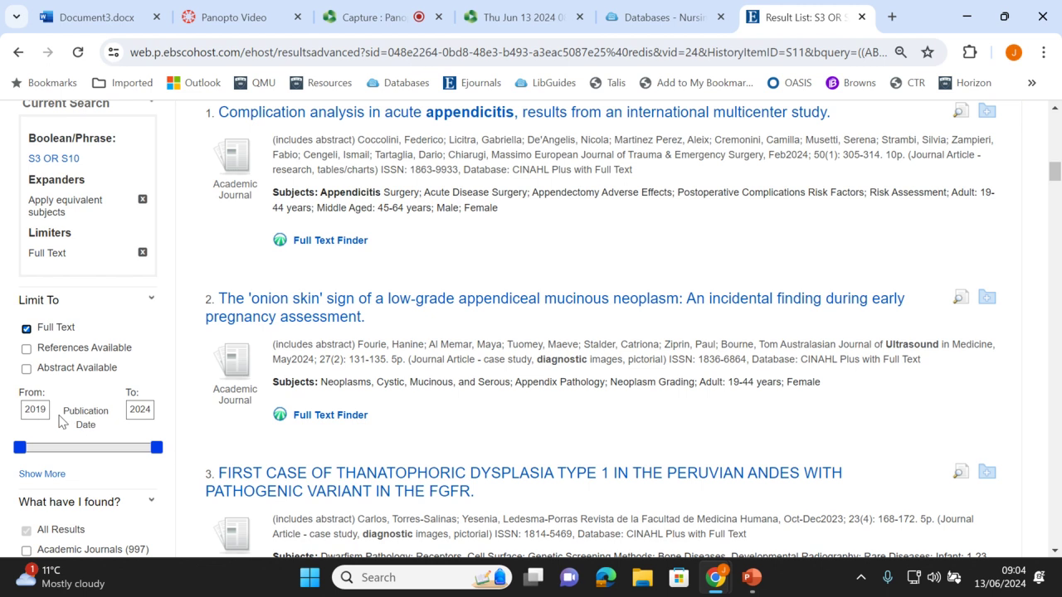
Review the search history from S12 down to S1, comparing the keyword searches, subject heading searches and their combinations
scroll(61, 421, up, 12)
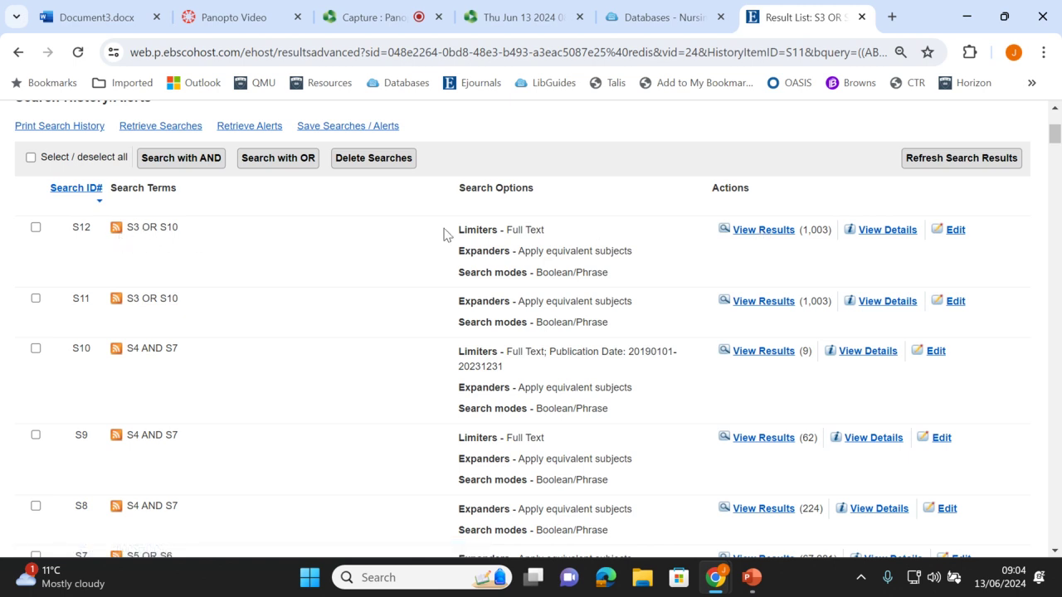
scroll(316, 249, down, 2)
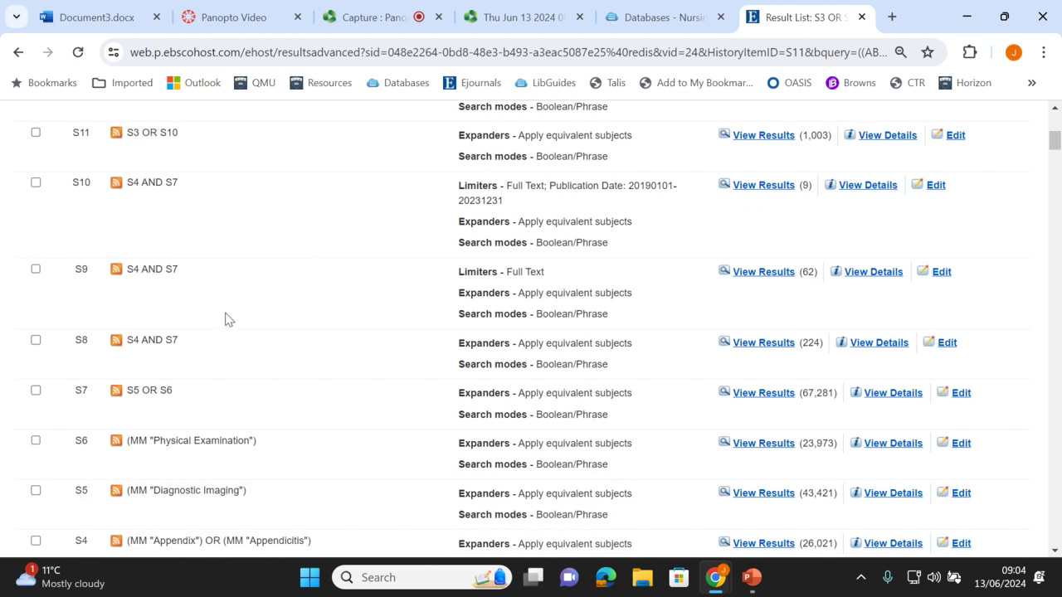
scroll(224, 316, up, 1)
scroll(222, 318, up, 1)
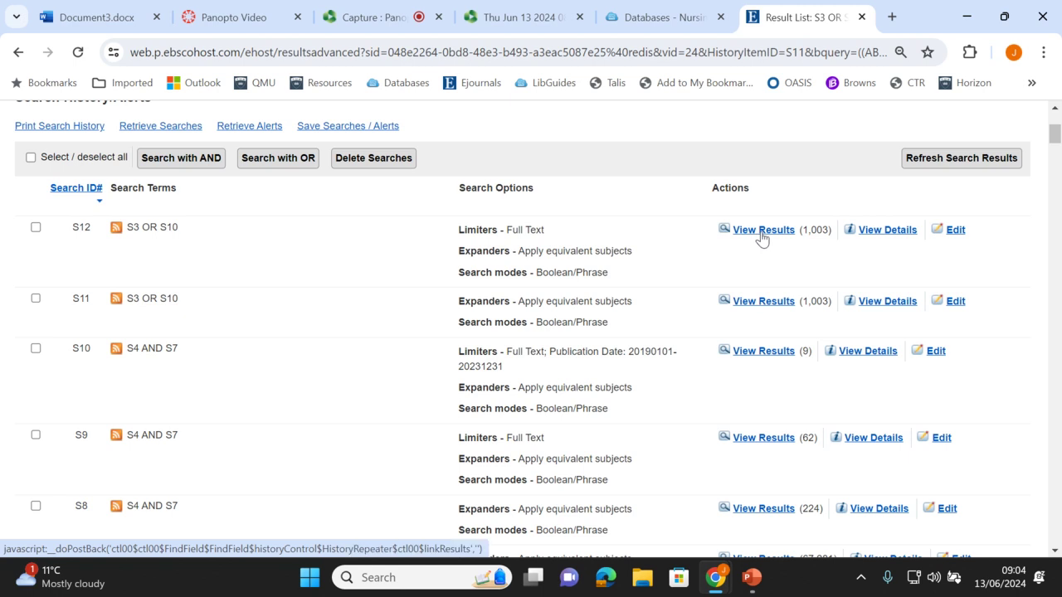
scroll(705, 260, down, 4)
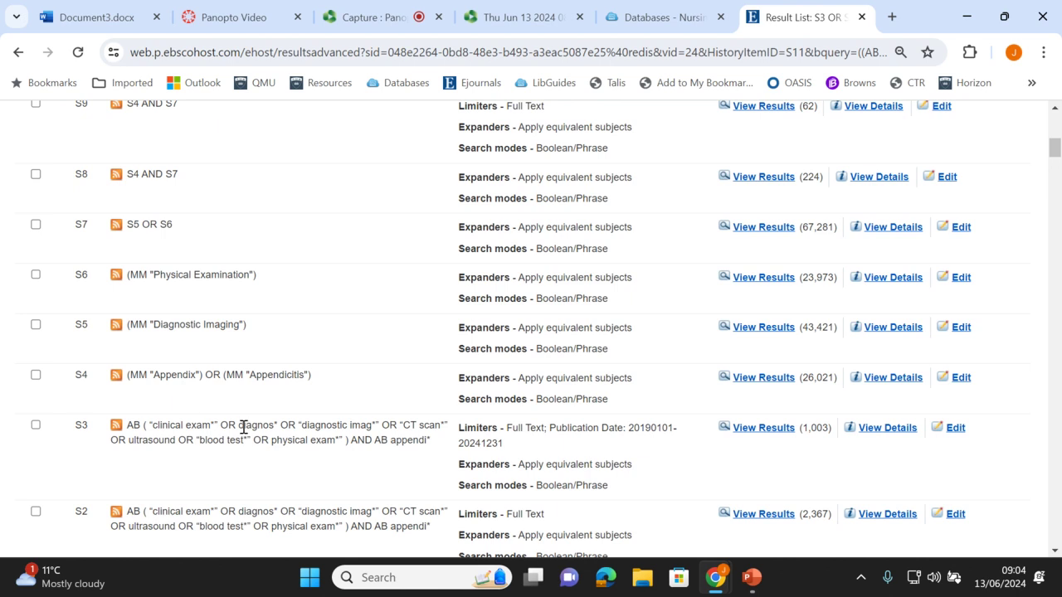
scroll(283, 378, down, 1)
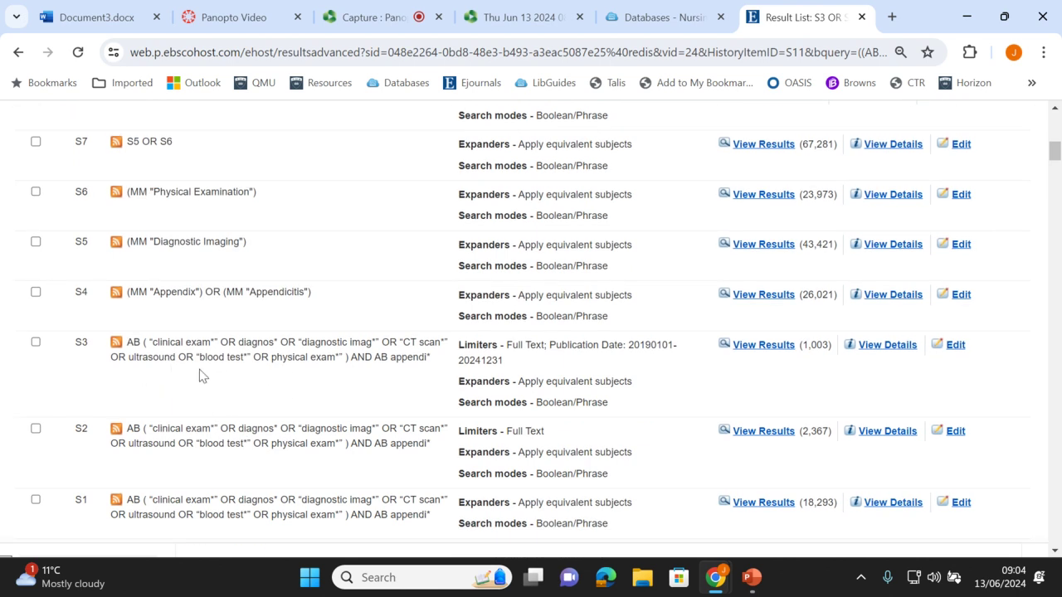
scroll(242, 362, up, 1)
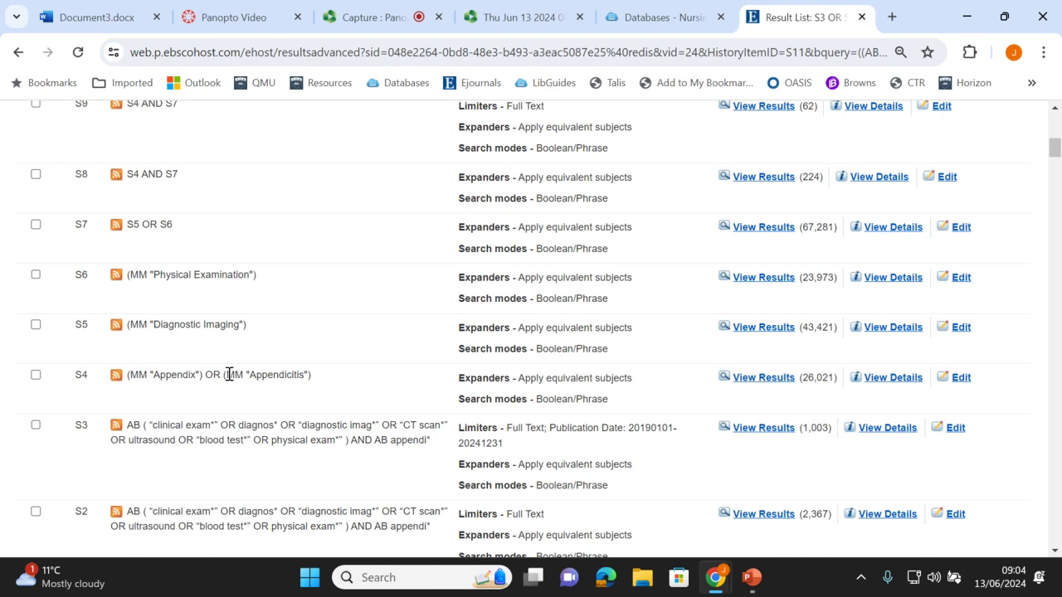
scroll(213, 384, up, 3)
scroll(214, 384, up, 3)
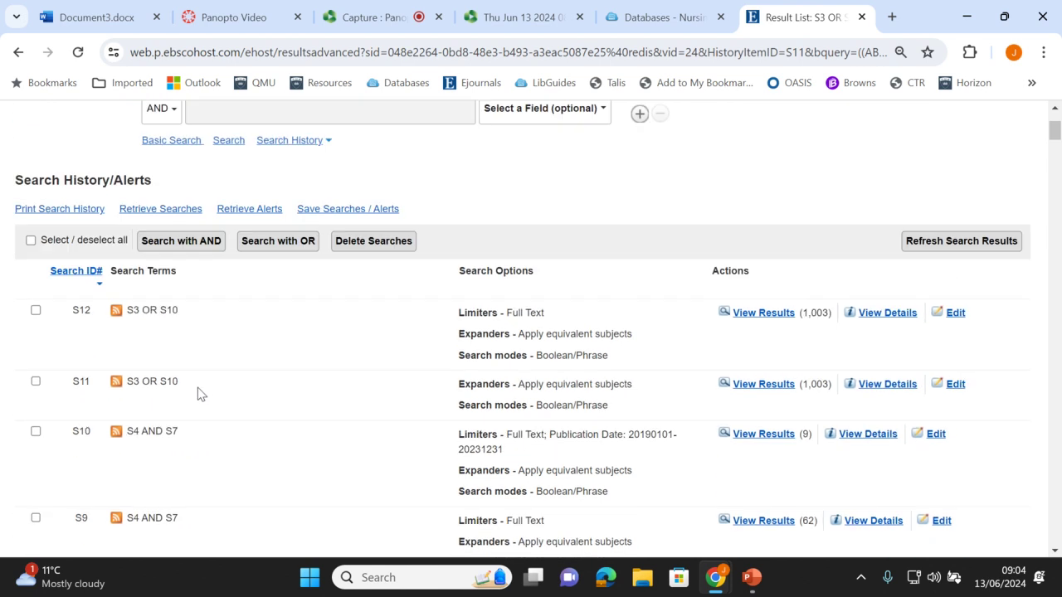
Open the results of the full-text-limited S3 OR S10 search (S12) and look through the listed articles
click(762, 320)
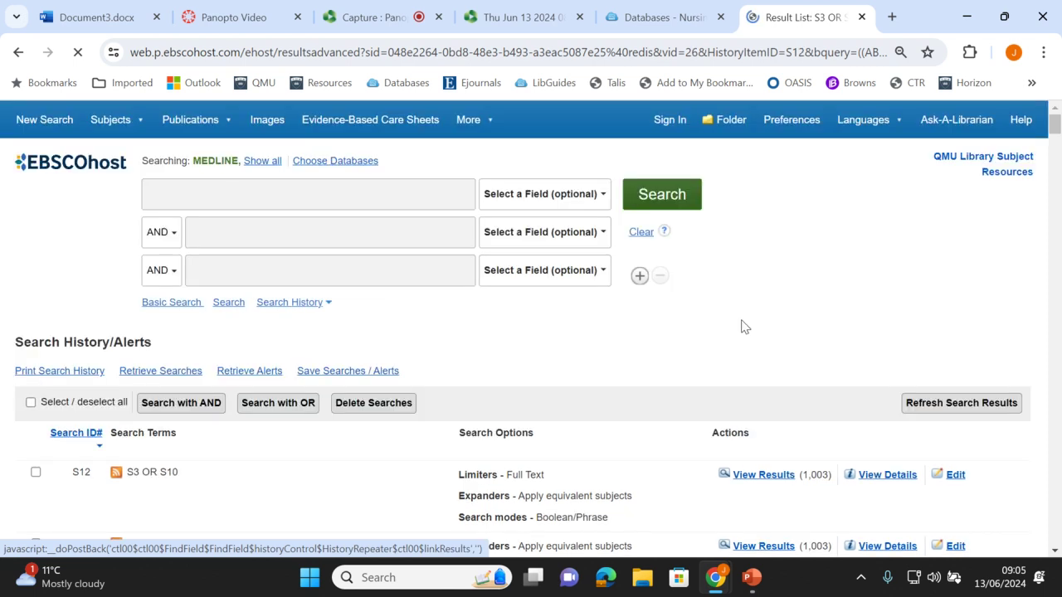
scroll(465, 303, down, 10)
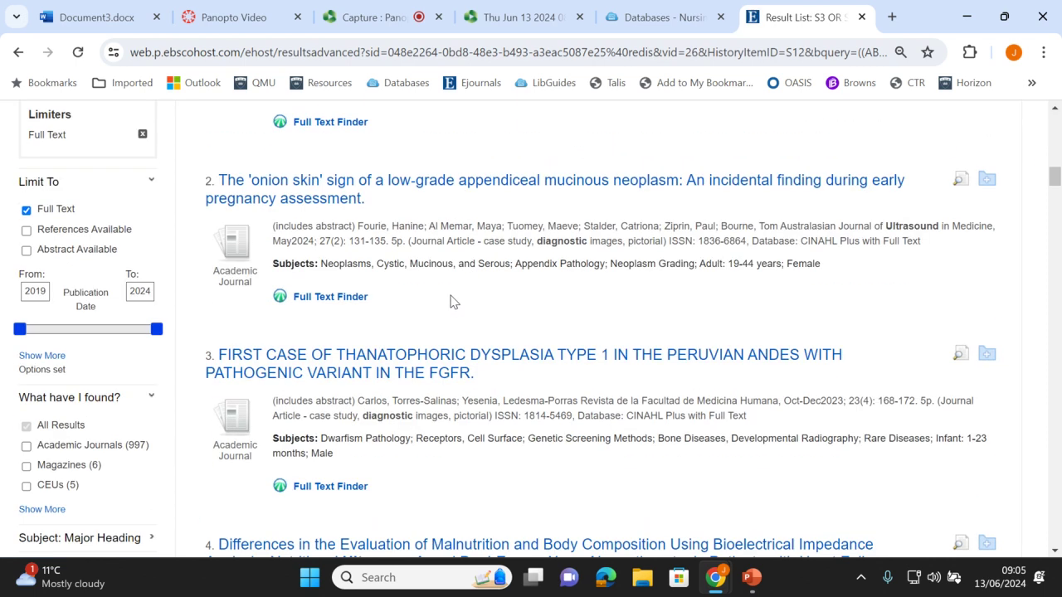
scroll(504, 317, down, 5)
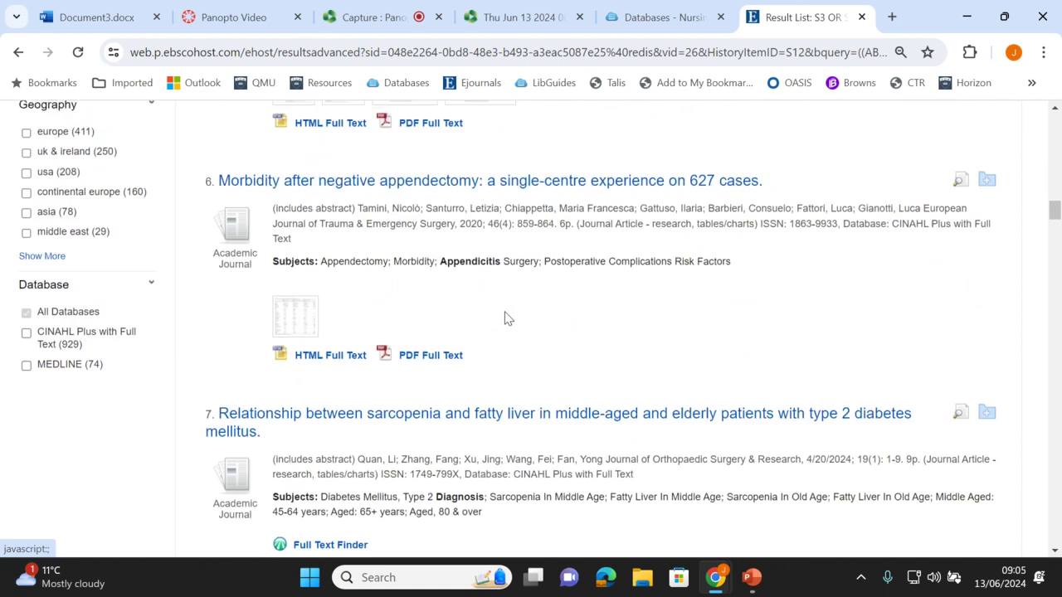
scroll(501, 313, up, 7)
scroll(498, 313, up, 10)
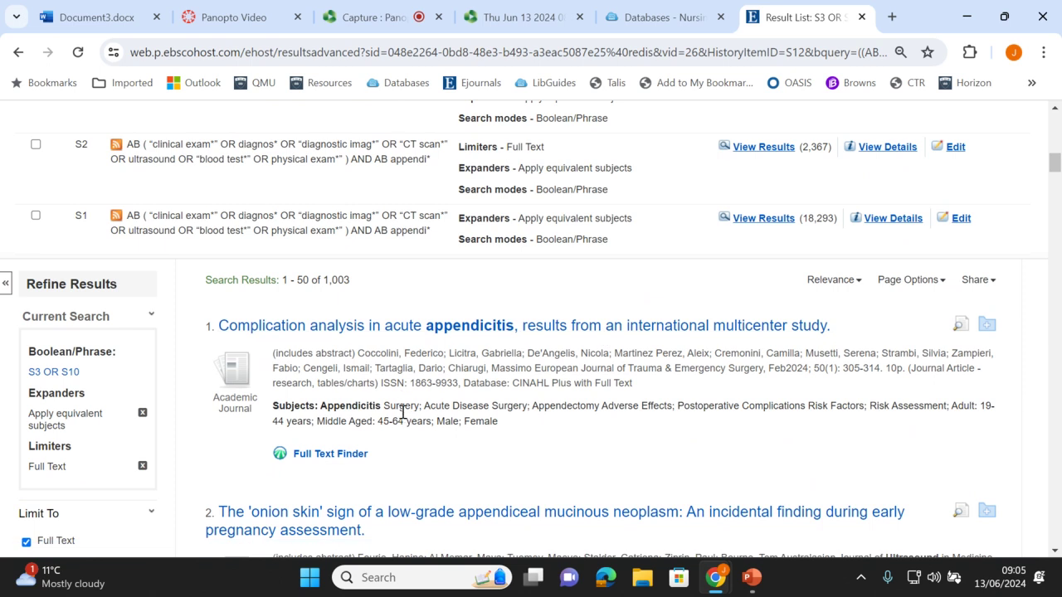
scroll(404, 455, down, 2)
scroll(404, 455, down, 2)
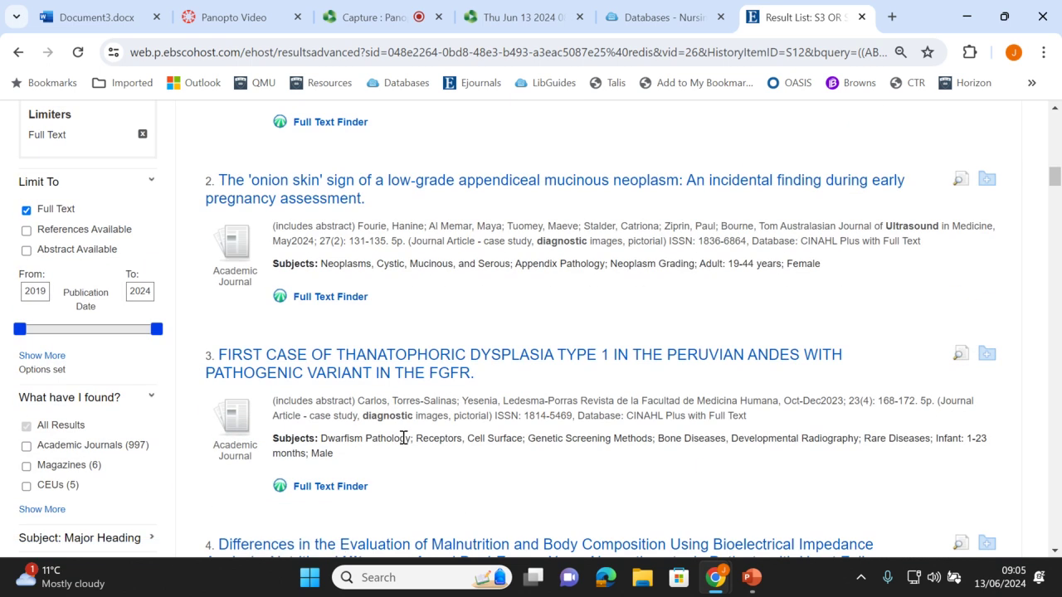
Return to the search history and go over the combined searches once more, ending at the page header
scroll(404, 438, up, 12)
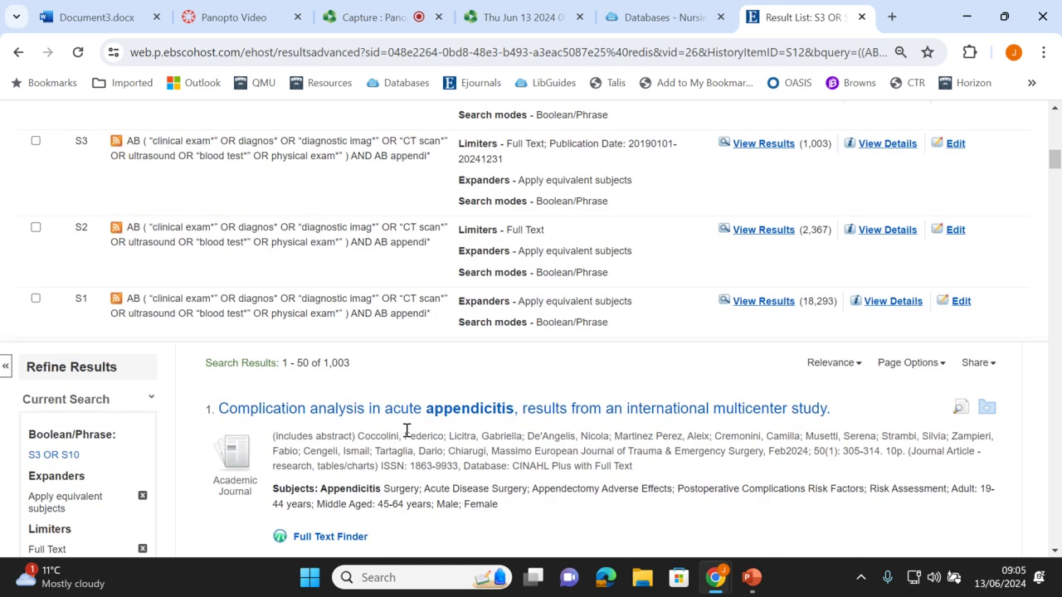
scroll(406, 429, up, 1)
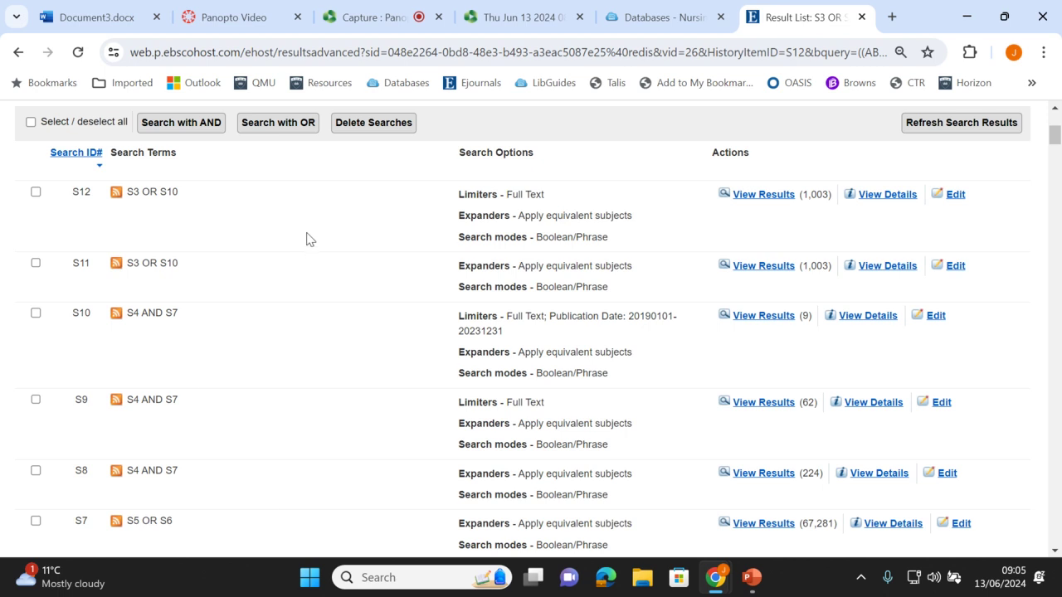
scroll(307, 239, up, 2)
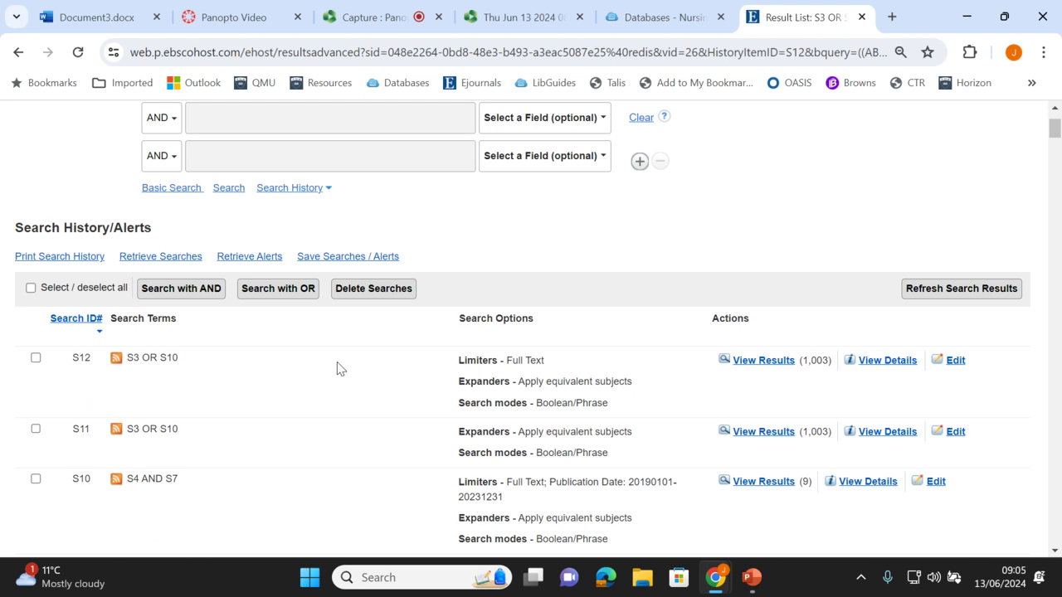
scroll(224, 409, down, 5)
scroll(226, 409, up, 5)
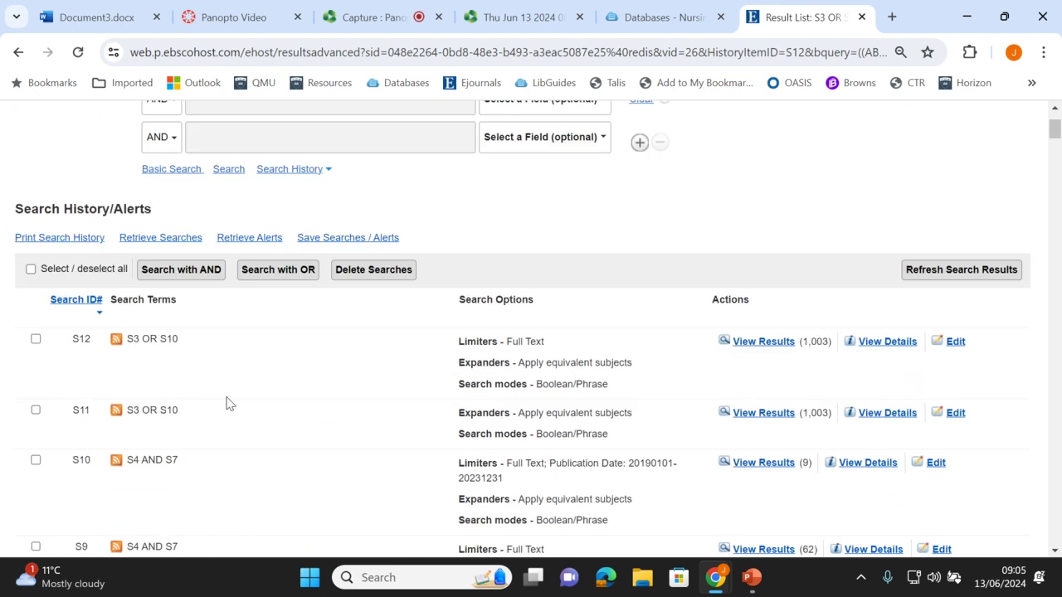
scroll(230, 404, up, 2)
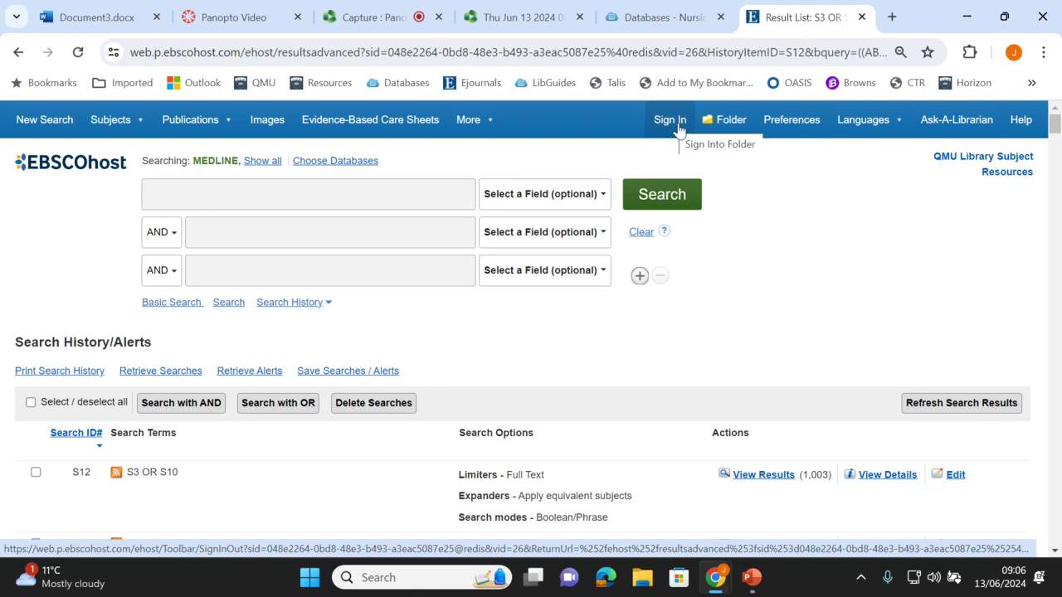
Sign in to the personal EBSCO account with the username and password already filled in
click(675, 128)
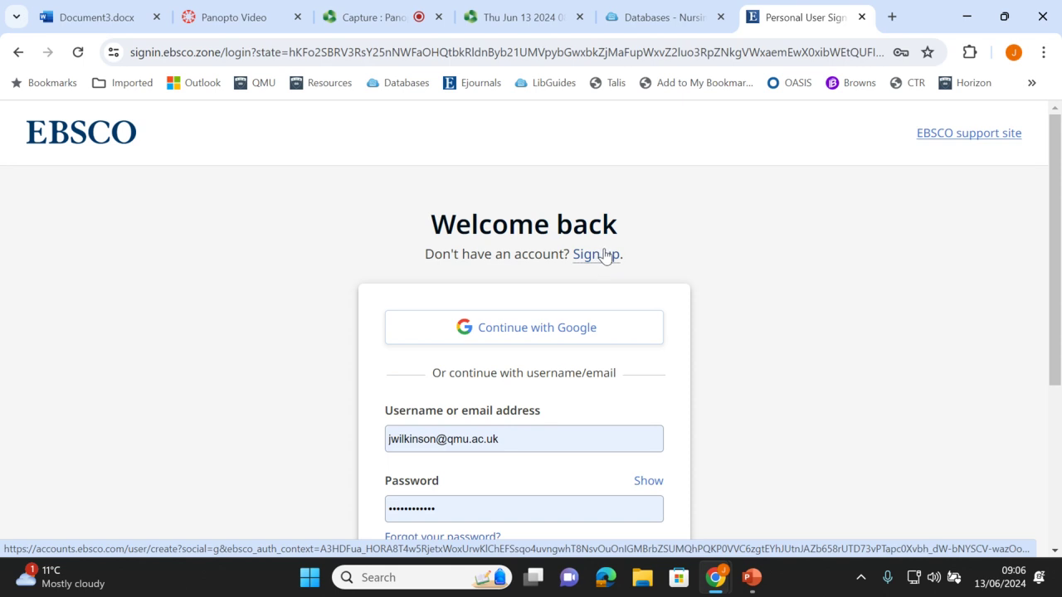
scroll(604, 256, down, 2)
click(541, 423)
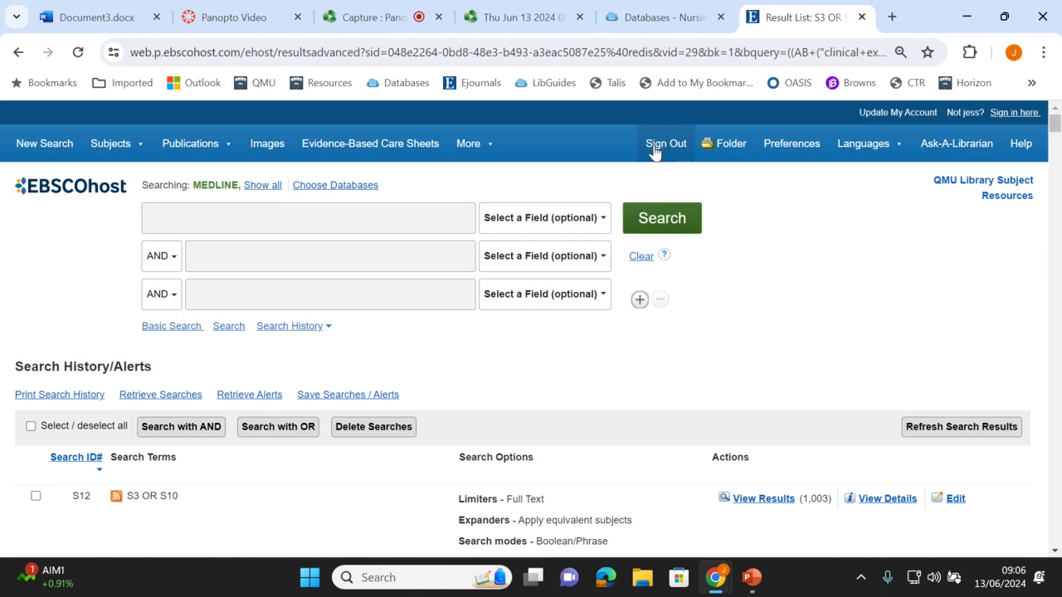
Select all the searches listed in the search history
scroll(367, 344, down, 1)
scroll(367, 344, down, 1)
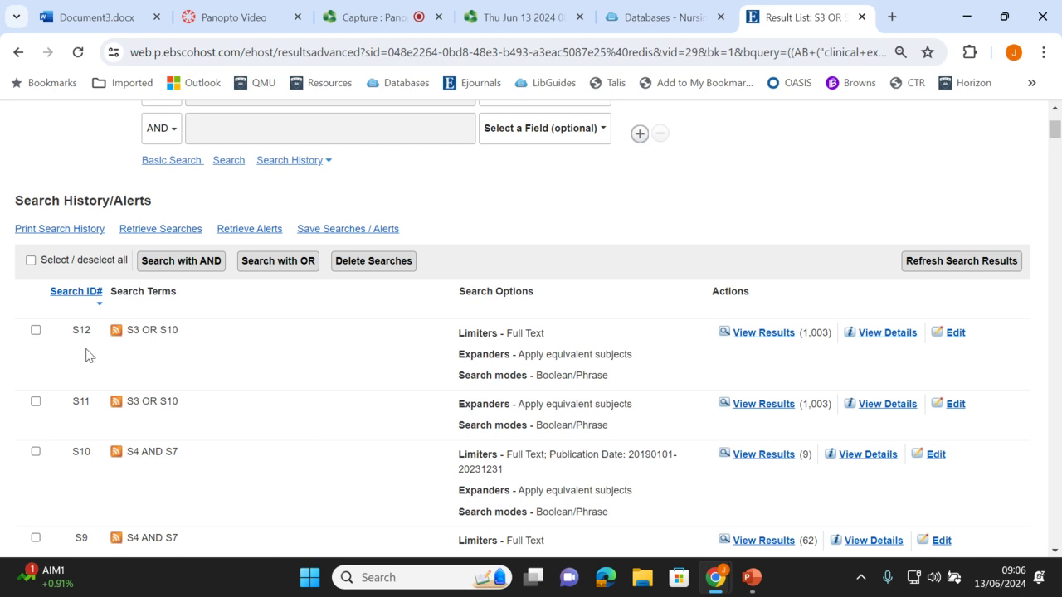
click(35, 331)
click(36, 403)
click(35, 331)
click(36, 402)
click(31, 261)
click(31, 262)
click(31, 262)
click(36, 331)
click(35, 402)
scroll(57, 356, down, 8)
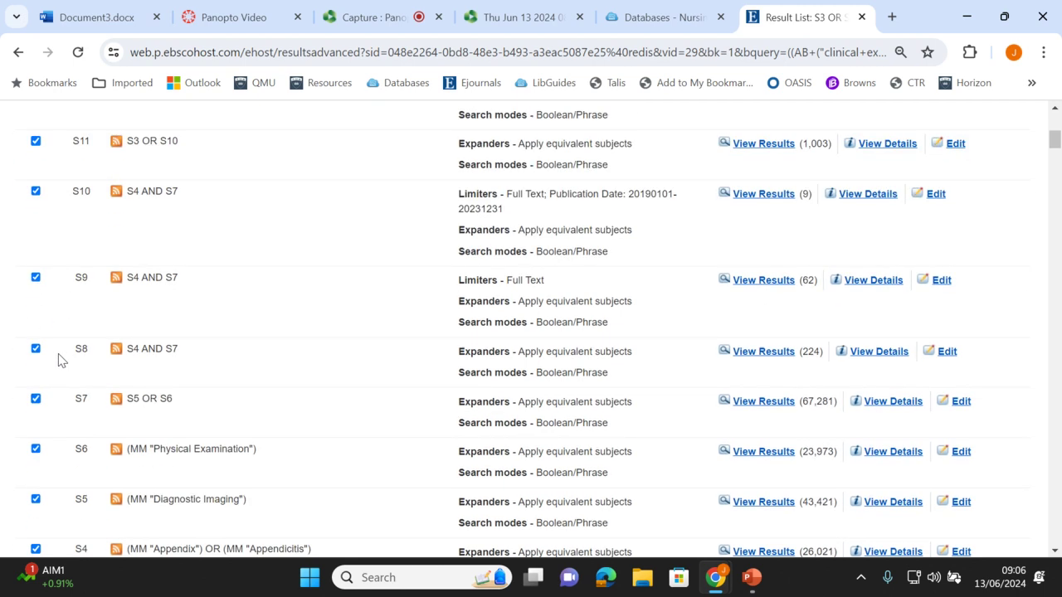
scroll(58, 354, up, 7)
scroll(57, 353, up, 3)
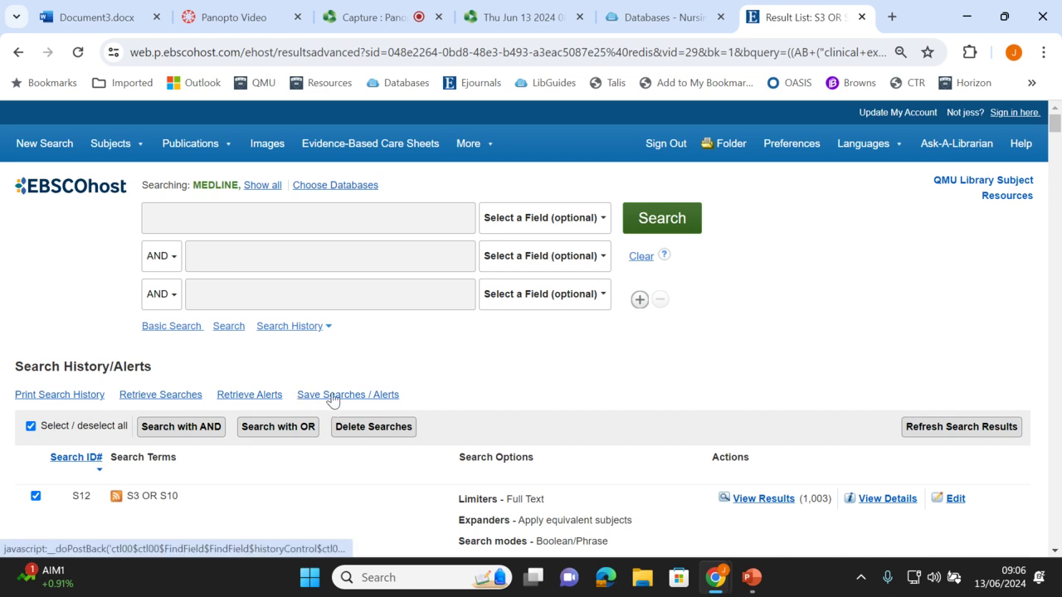
Save the selected searches as a permanent saved search named "clinical examination" and continue to the saved searches folder
click(358, 395)
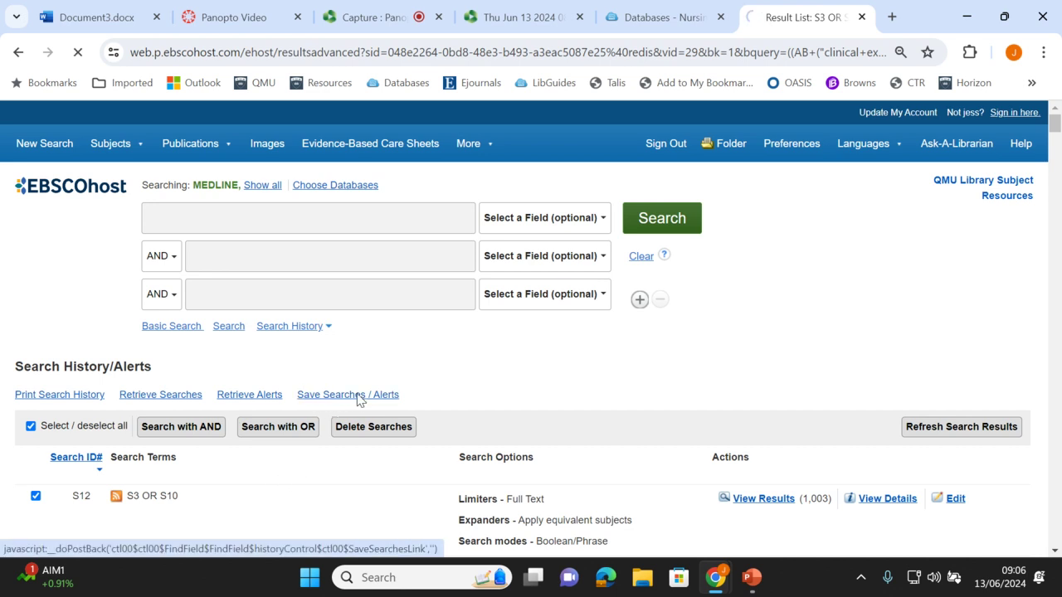
click(208, 271)
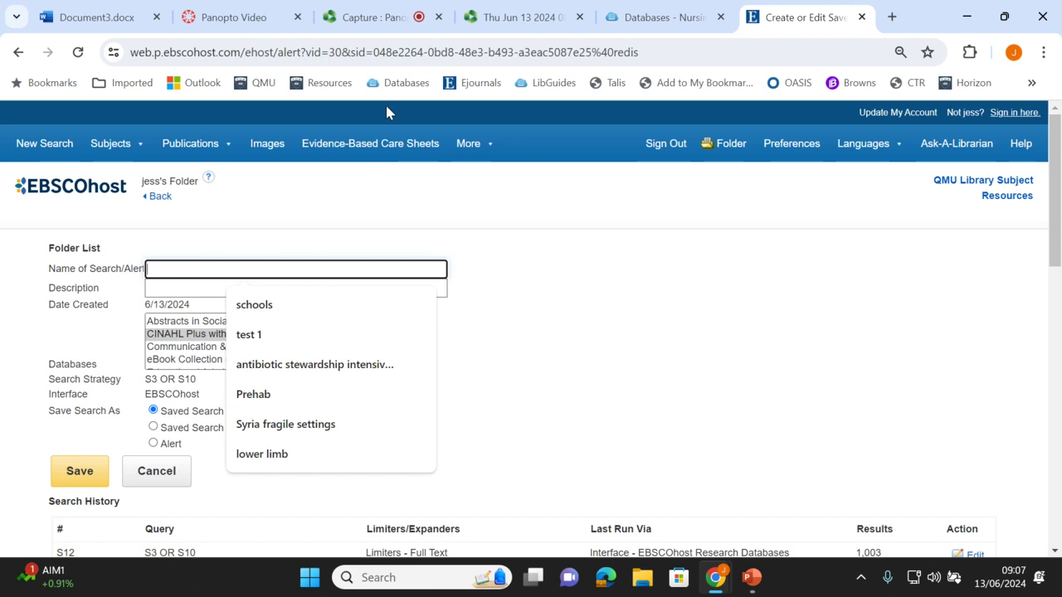
text(clinical ex)
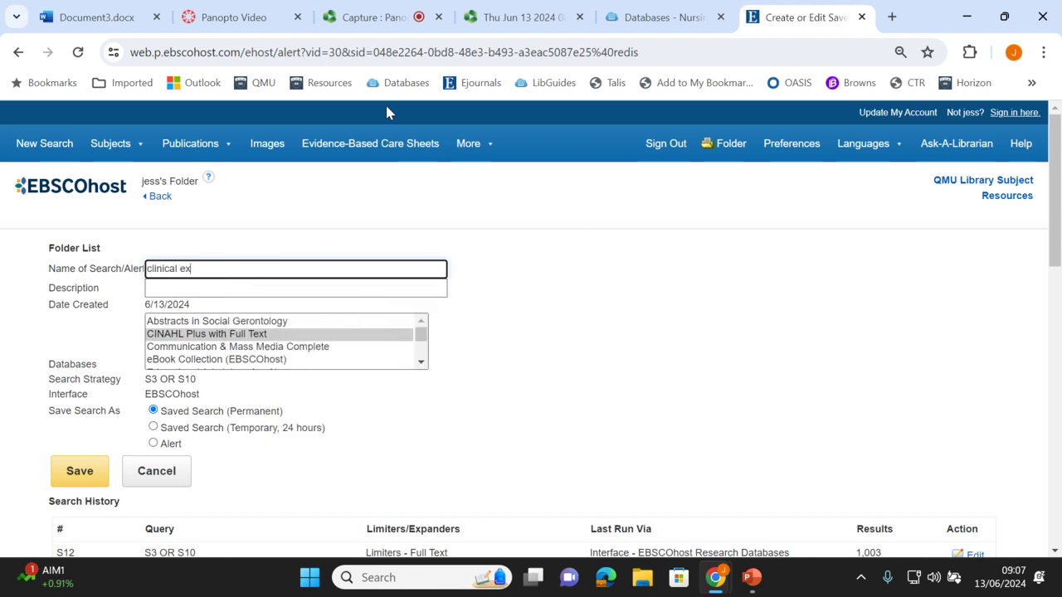
text(amination)
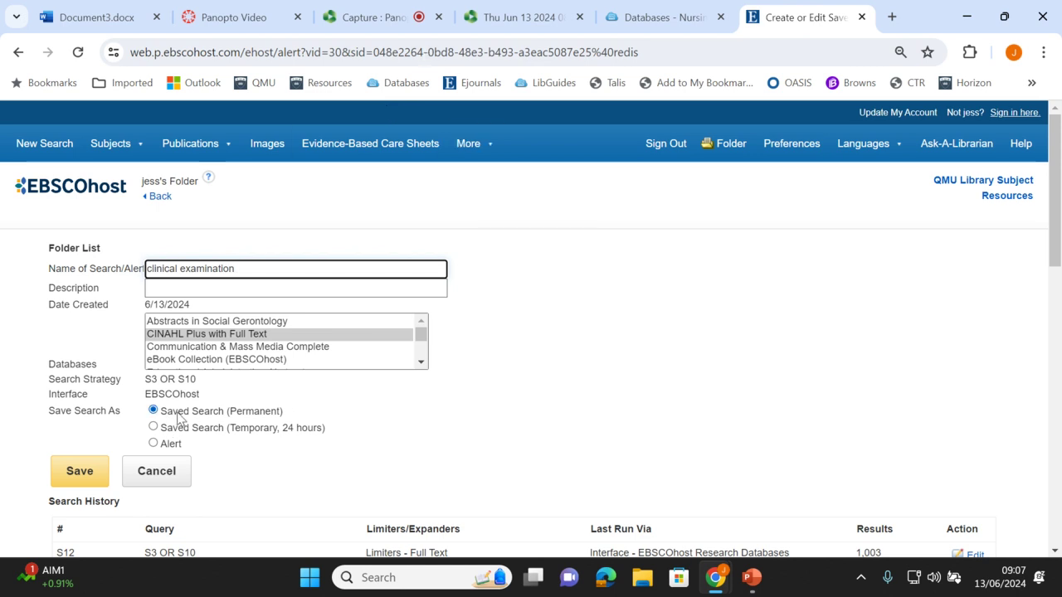
scroll(240, 414, down, 1)
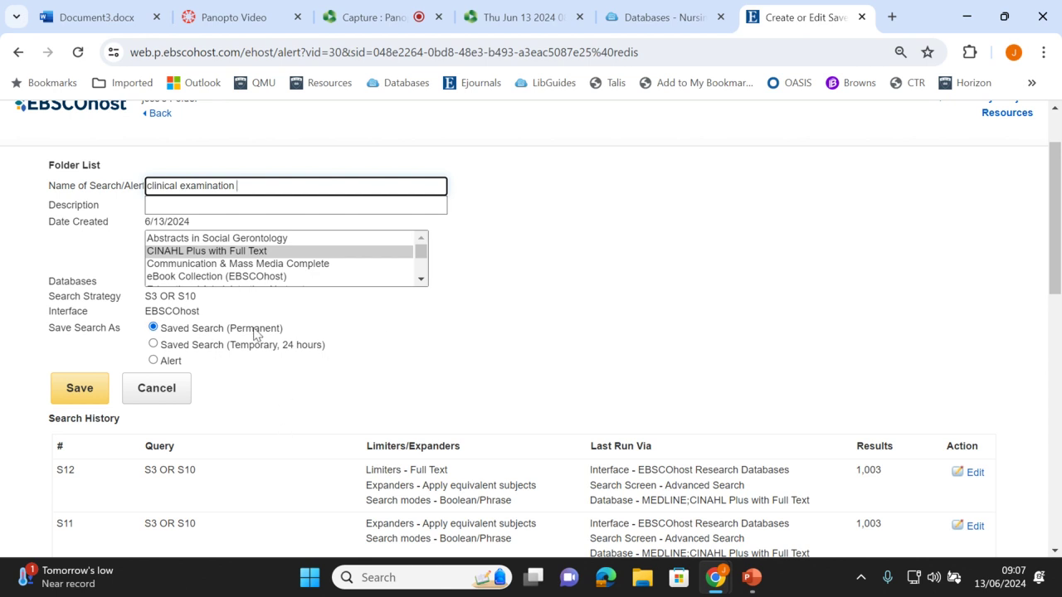
click(75, 397)
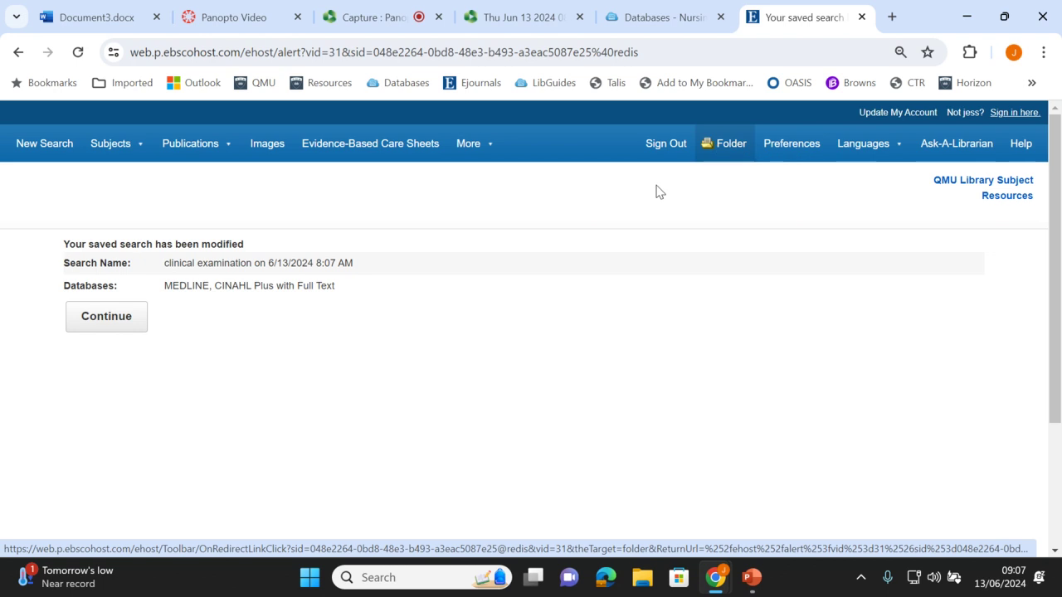
click(118, 330)
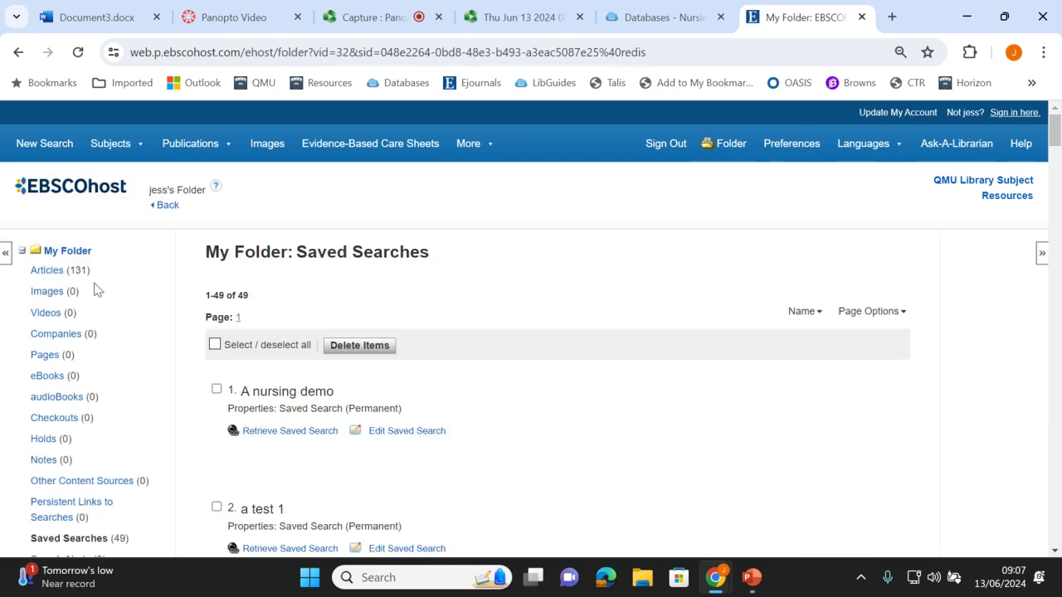
Find the "clinical examination" entry among the saved searches and retrieve it into the search history
scroll(121, 299, down, 1)
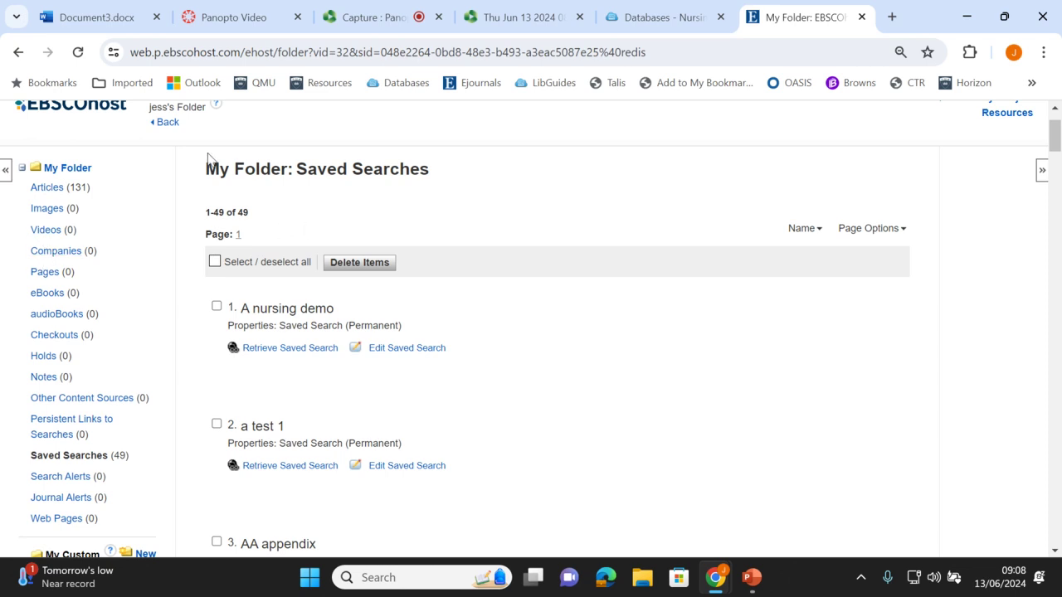
scroll(535, 281, down, 2)
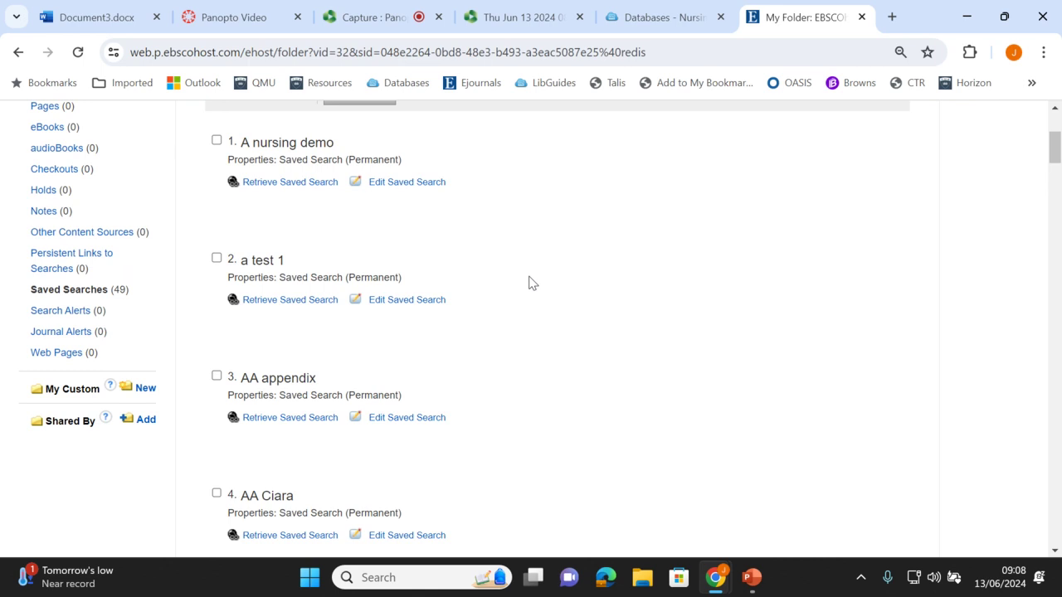
scroll(532, 283, down, 5)
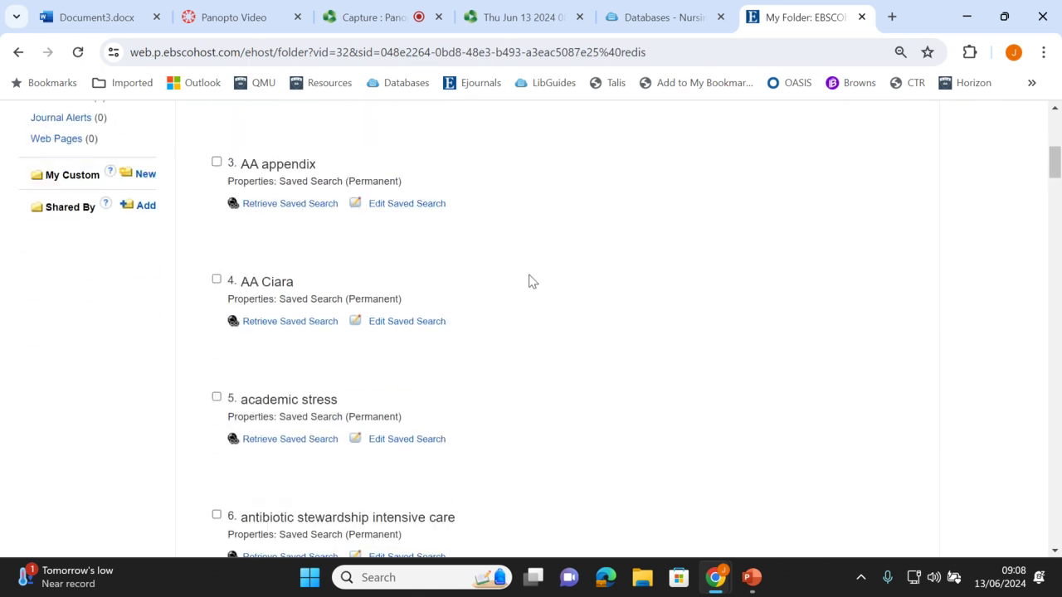
scroll(532, 279, down, 5)
scroll(532, 282, down, 1)
scroll(531, 283, down, 7)
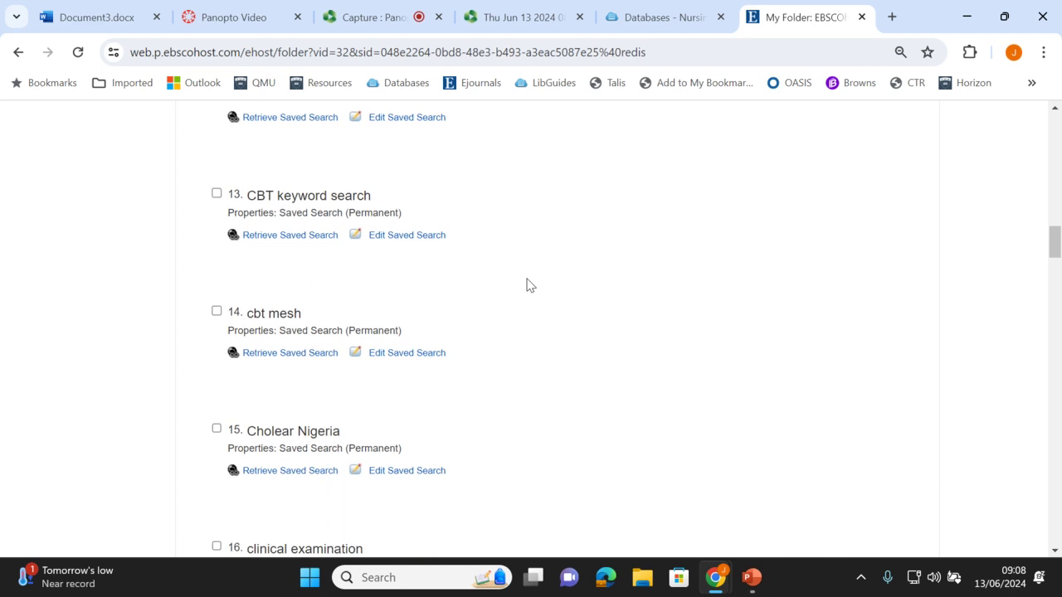
scroll(528, 285, down, 2)
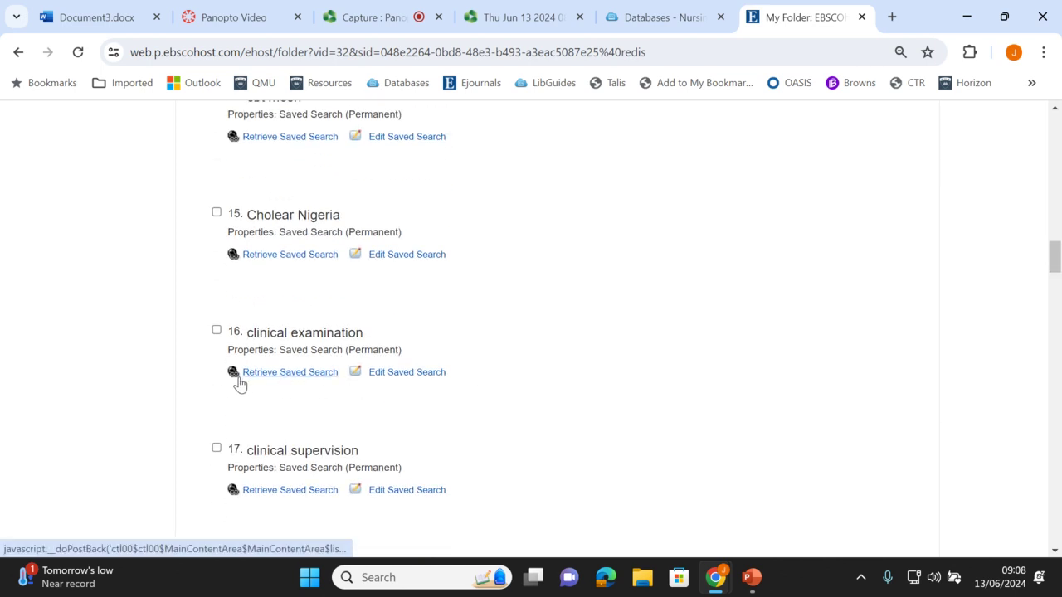
click(292, 378)
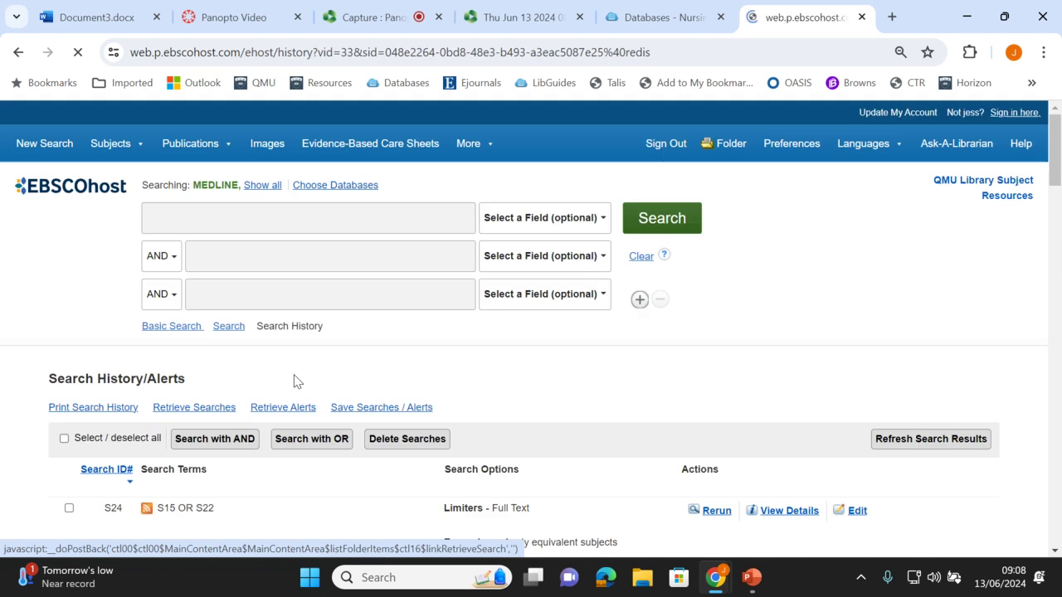
Look over the retrieved searches and rerun the full-text-limited S15 OR S22 search (S24)
scroll(306, 390, down, 2)
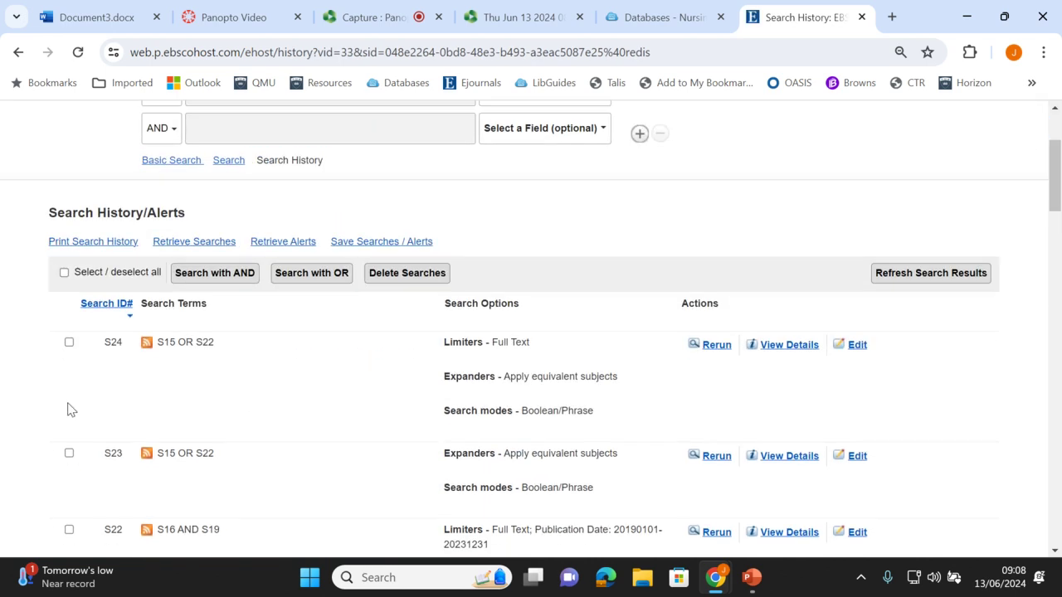
scroll(135, 420, down, 2)
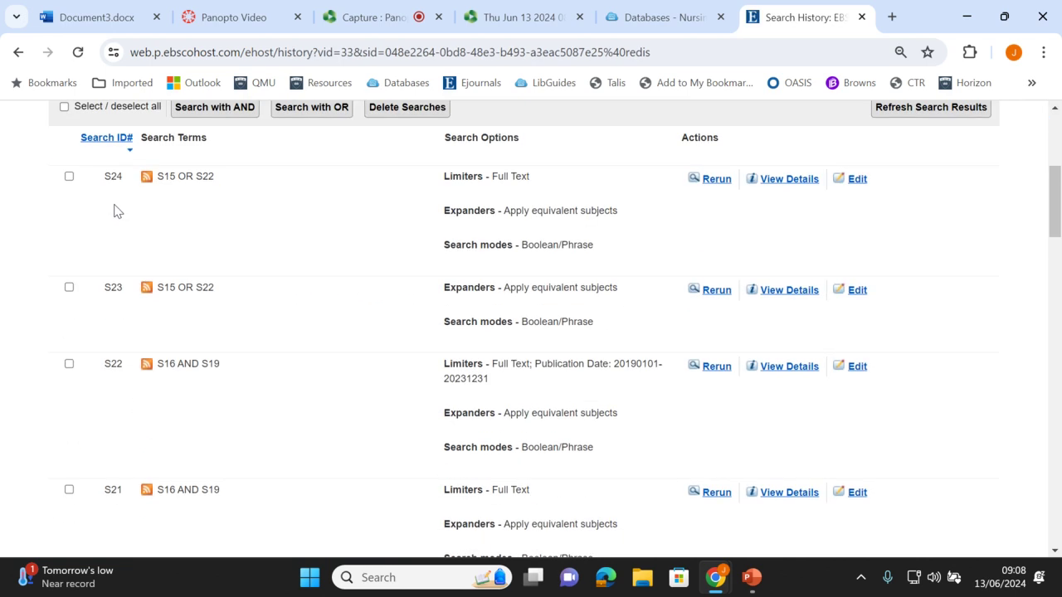
scroll(278, 371, down, 3)
scroll(285, 360, up, 4)
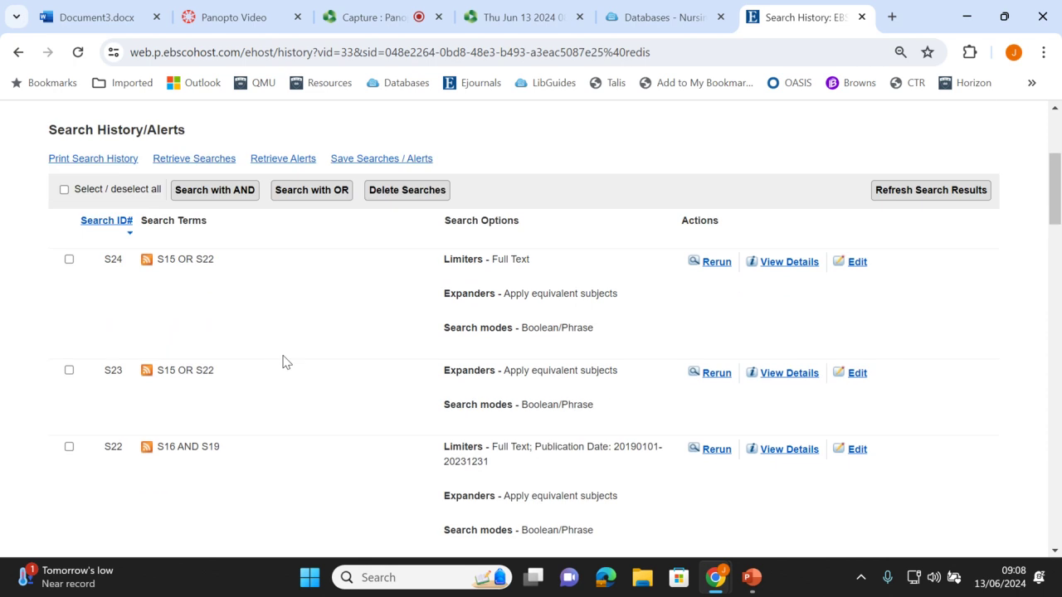
click(714, 263)
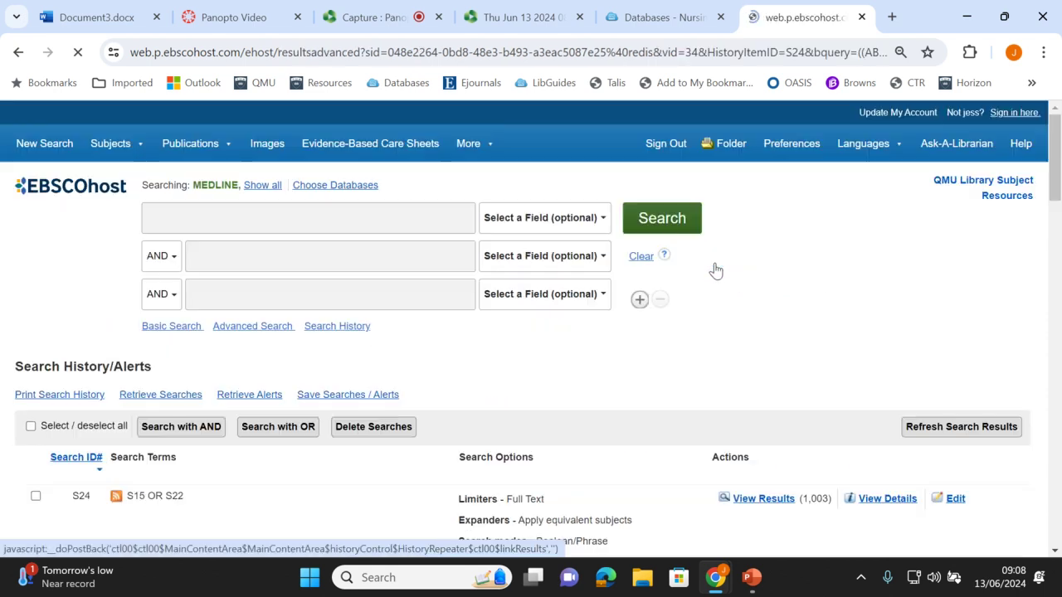
Add results 1, 4 and 6 to the folder: the appendicitis complication analysis, malnutrition evaluation and negative appendectomy articles
scroll(578, 363, down, 4)
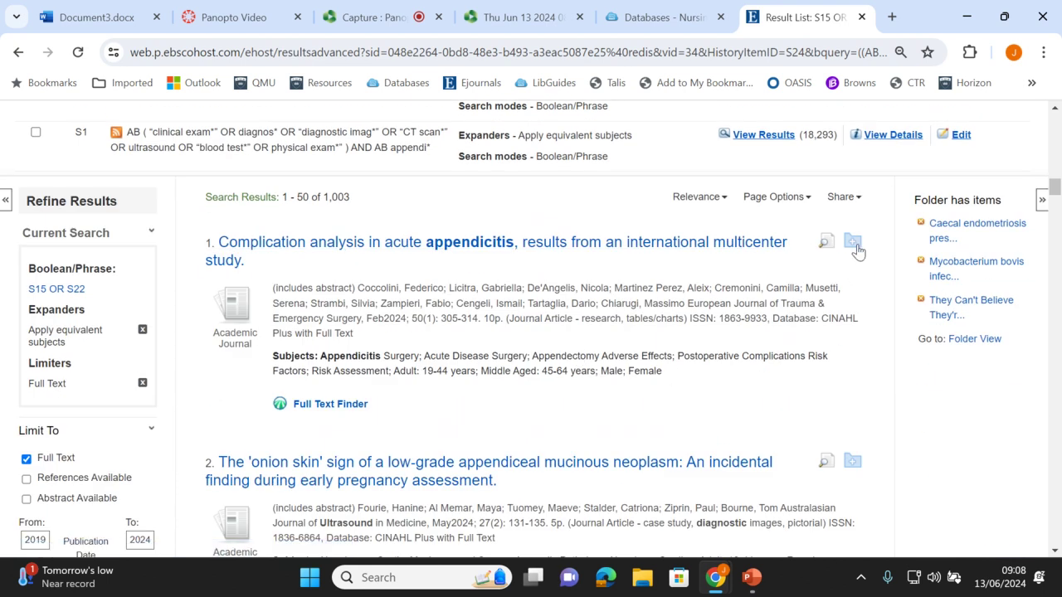
click(853, 242)
scroll(864, 323, down, 6)
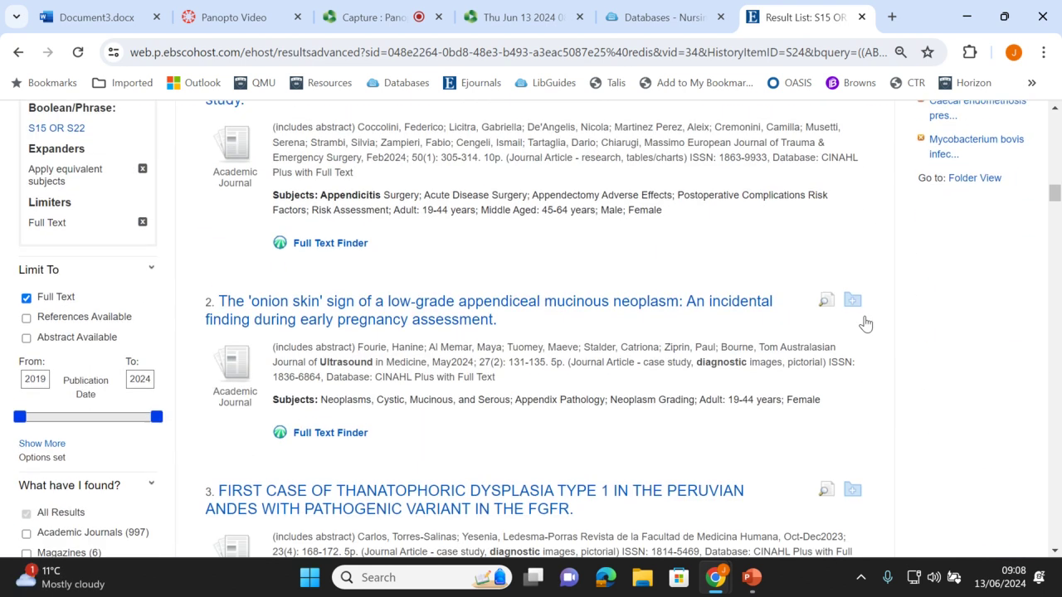
click(853, 358)
scroll(855, 355, down, 2)
scroll(855, 432, down, 4)
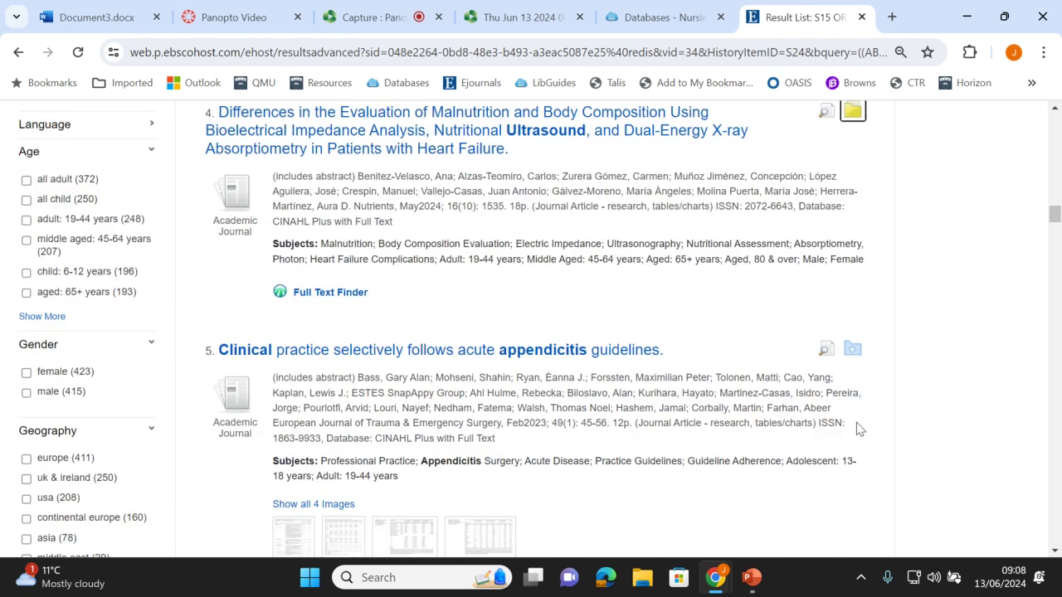
click(853, 383)
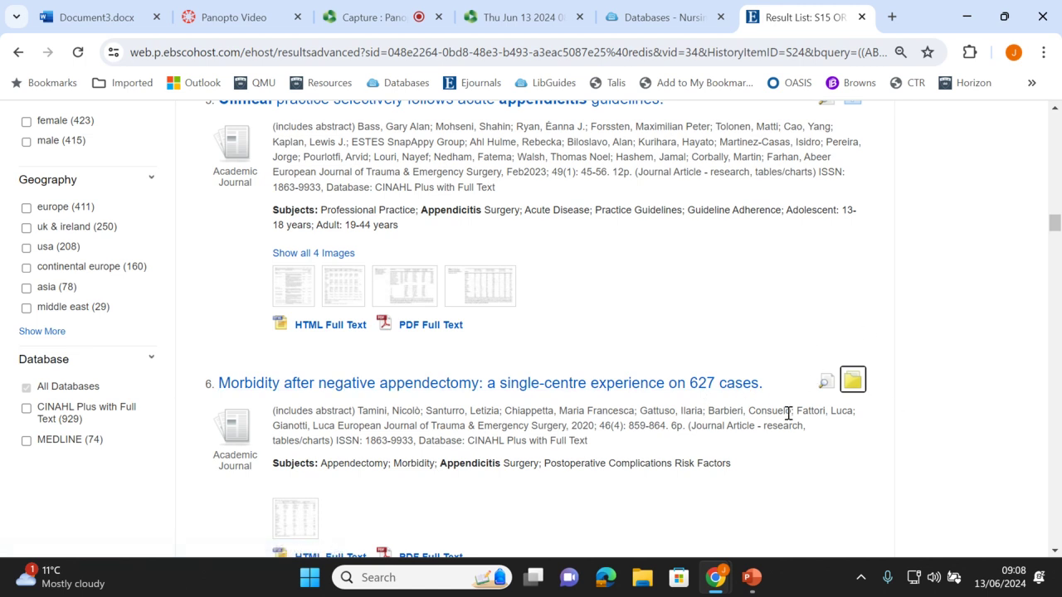
Add results 15 and 16 to the folder: the SARS-CoV-2 appendicitis imaging article and "Effective use of CT by surgeons in acute appendicitis diagnosis"
scroll(790, 412, down, 6)
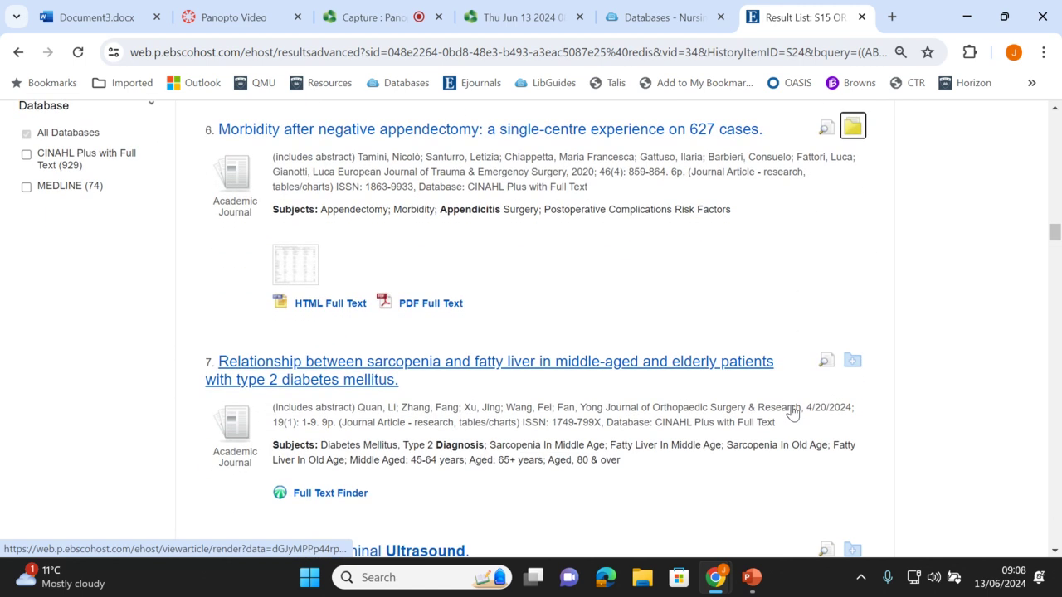
scroll(794, 409, down, 10)
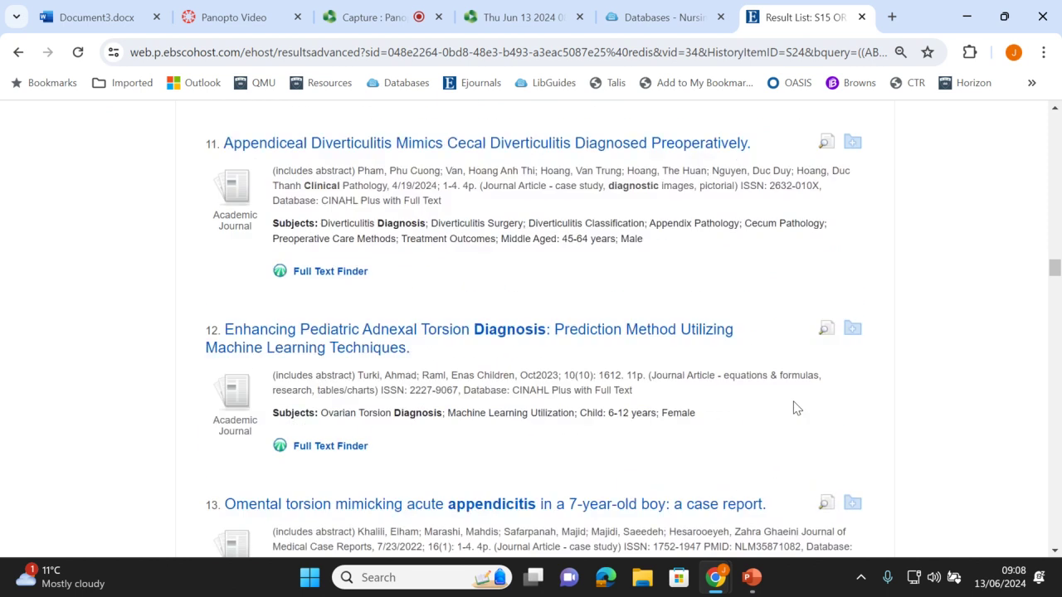
scroll(794, 409, down, 3)
click(853, 310)
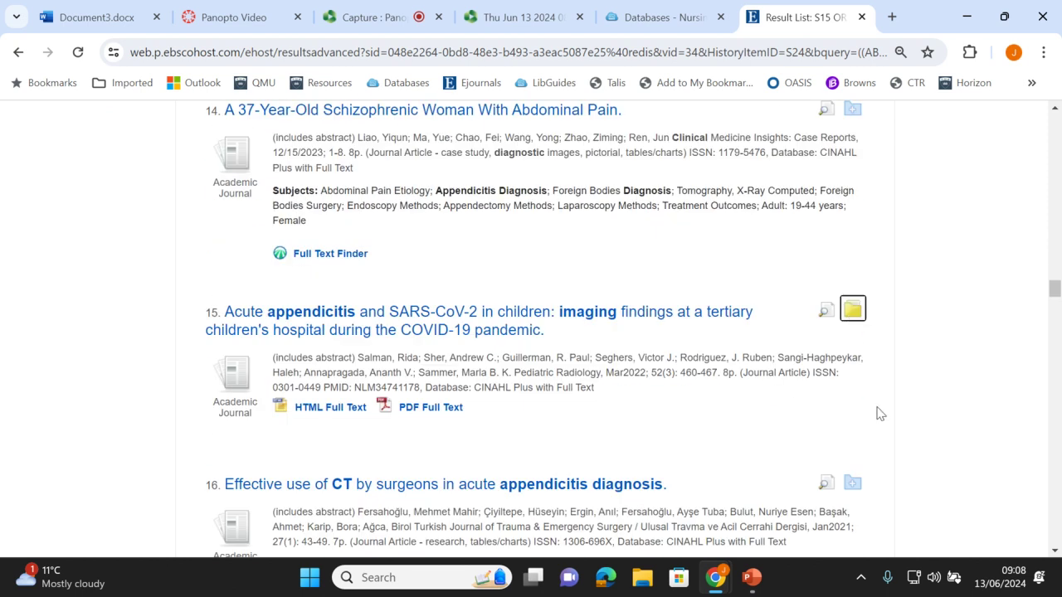
scroll(878, 410, down, 1)
scroll(878, 409, down, 3)
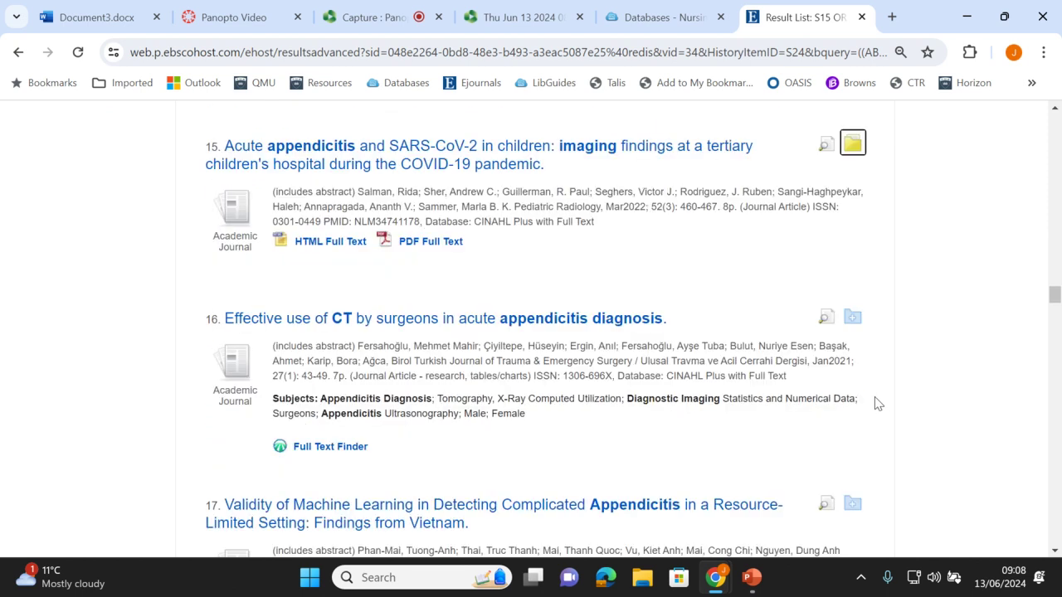
click(853, 320)
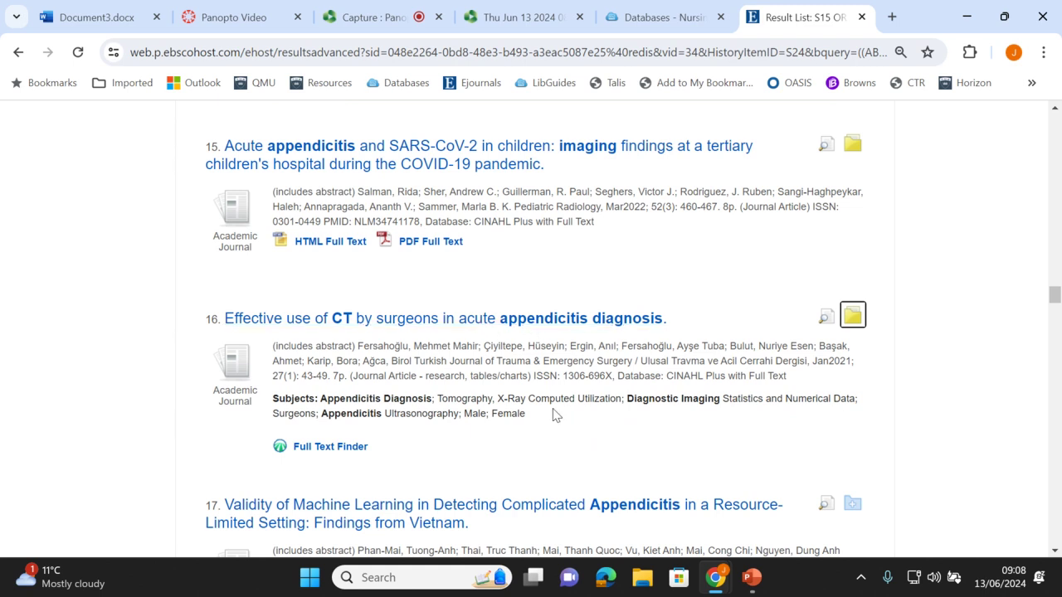
Open the detailed record of "Effective use of CT by surgeons in acute appendicitis diagnosis" and look through its subjects, abstract and DOI
click(337, 322)
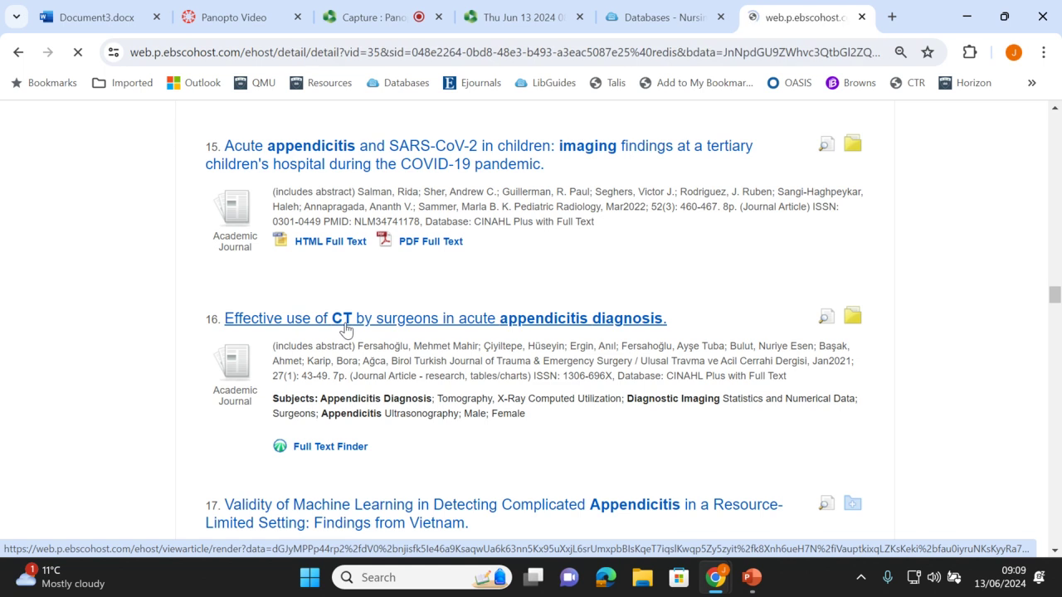
scroll(345, 328, down, 5)
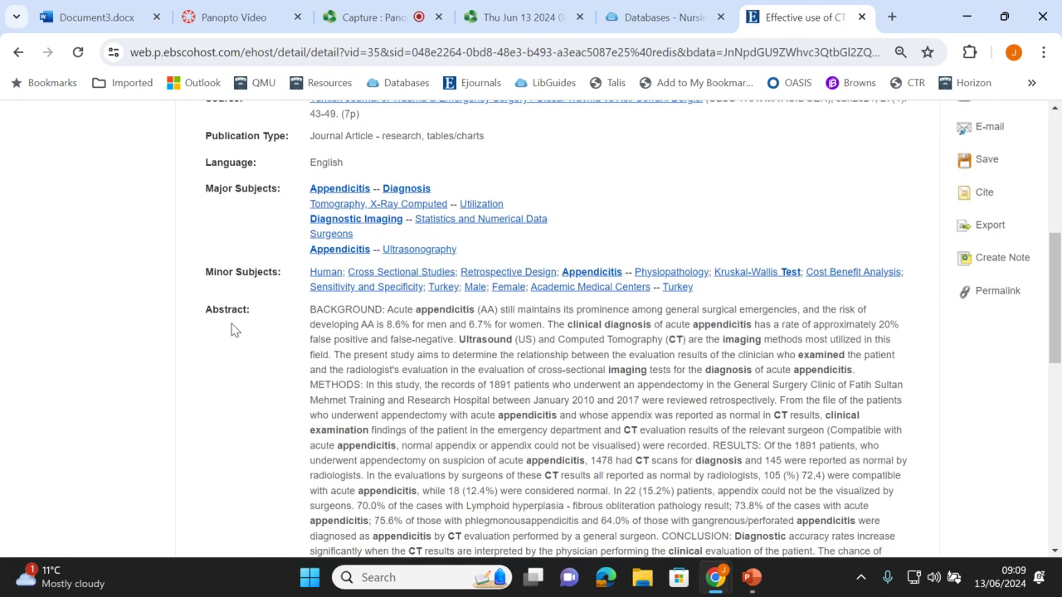
scroll(514, 332, down, 6)
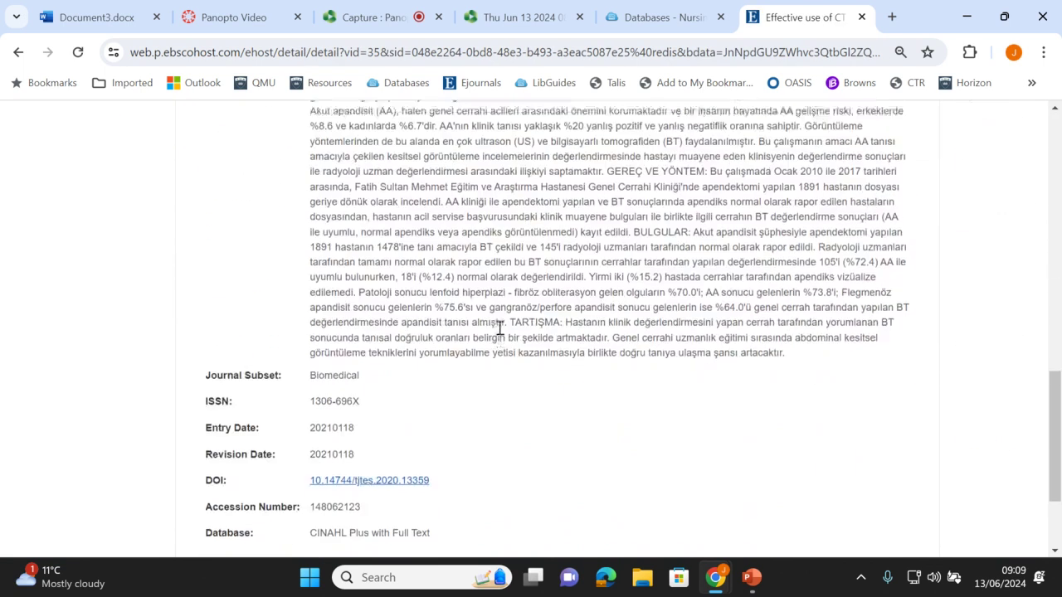
scroll(499, 331, up, 12)
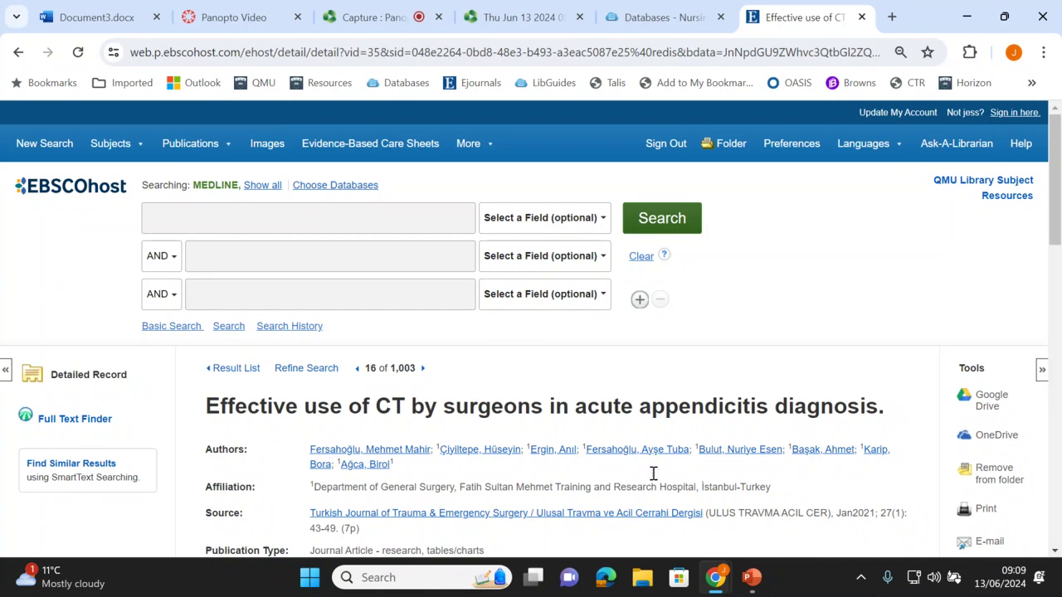
Open the folder and look through its saved articles, including the acute appendicitis ones collected from the search
click(725, 147)
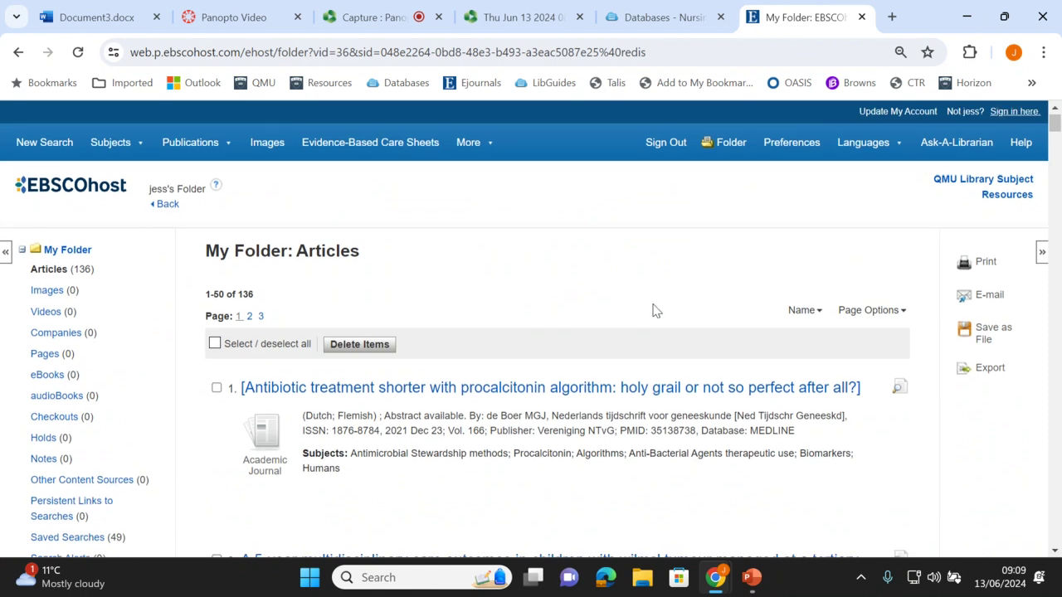
scroll(651, 307, down, 6)
scroll(639, 310, down, 2)
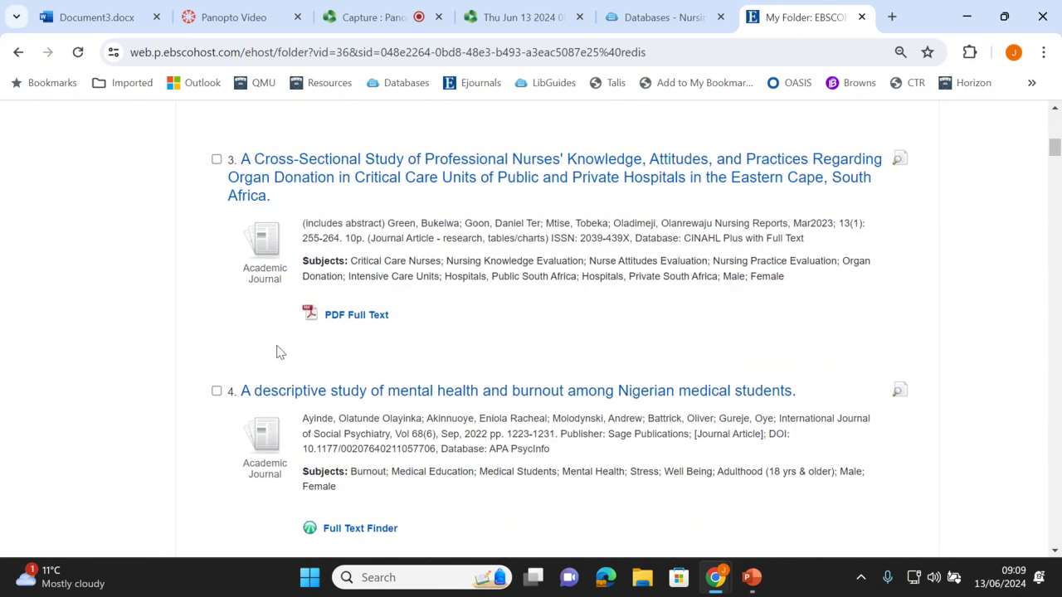
scroll(461, 333, down, 1)
scroll(465, 334, down, 5)
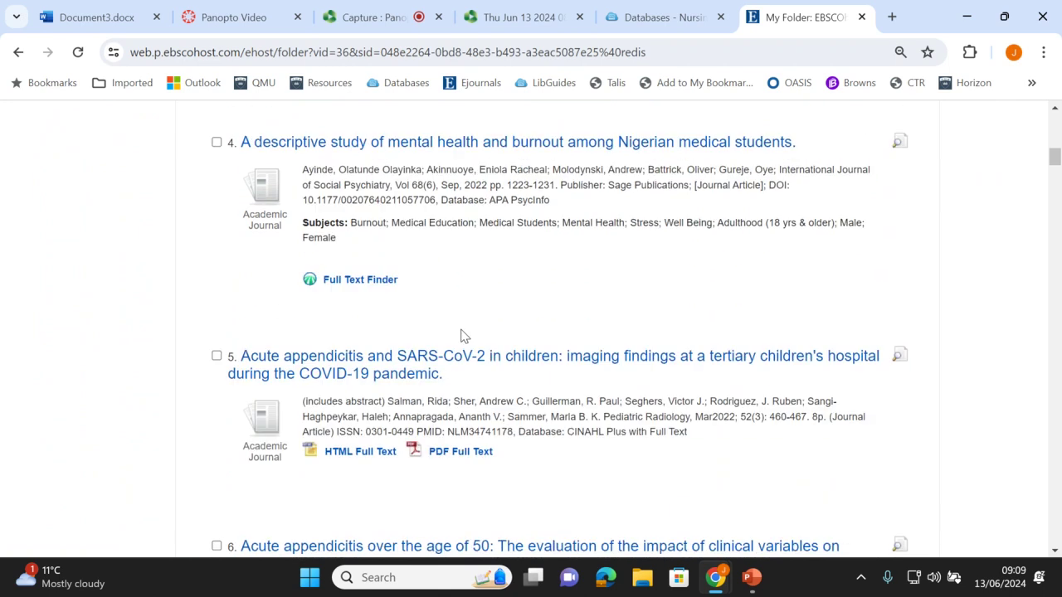
scroll(349, 392, down, 2)
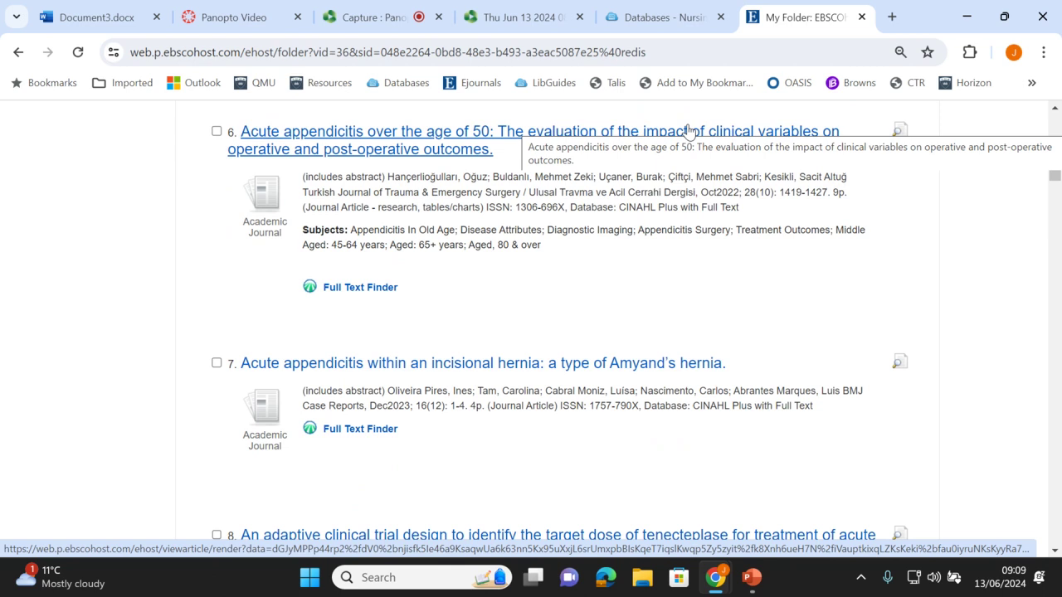
scroll(789, 268, down, 13)
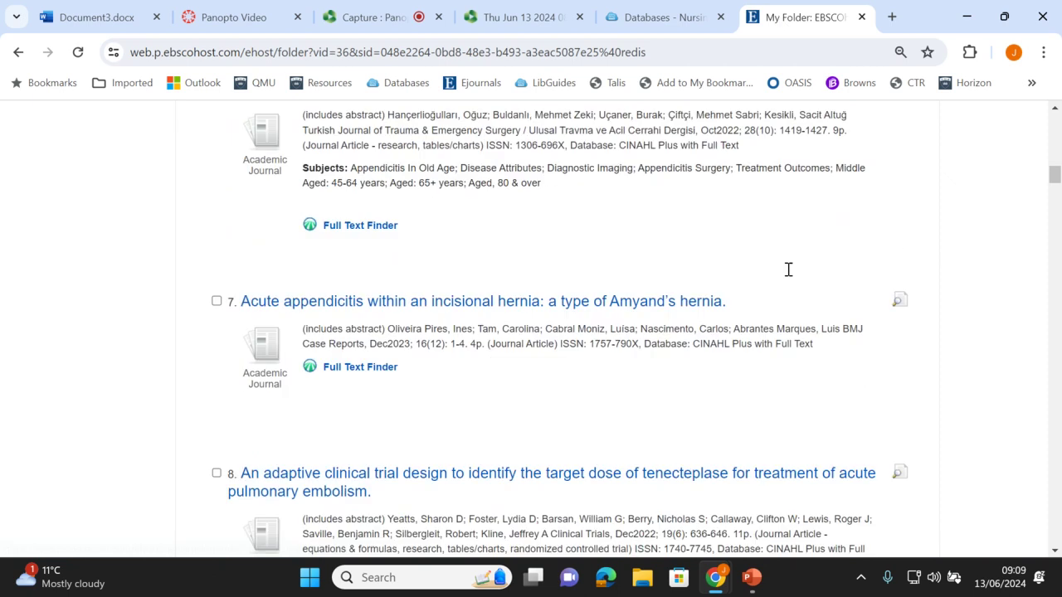
Return to the start of the folder's article list and review the first entries' source databases, subjects and full-text links
scroll(659, 278, up, 20)
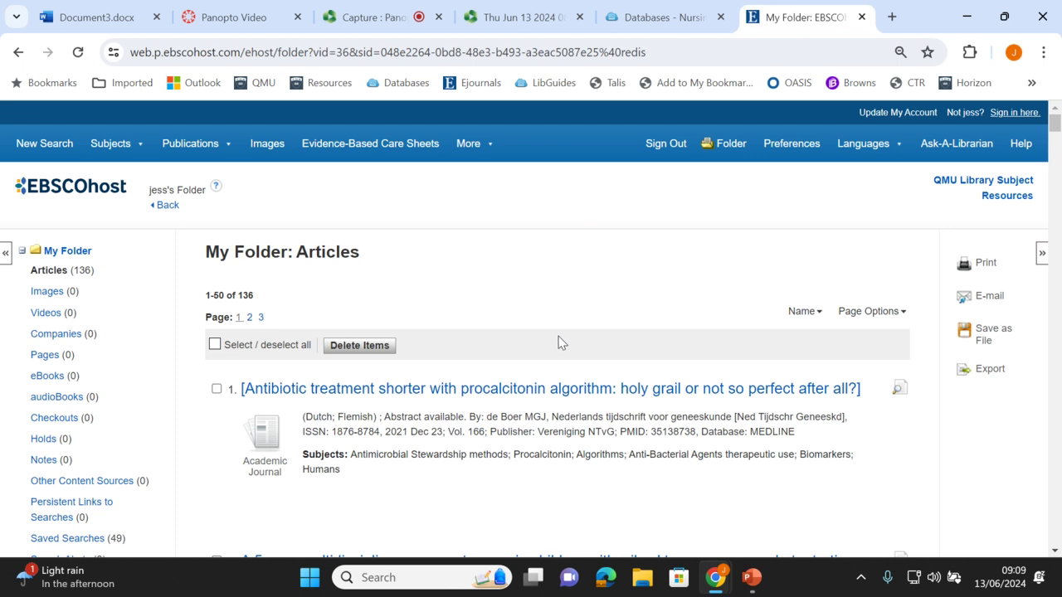
scroll(557, 335, down, 7)
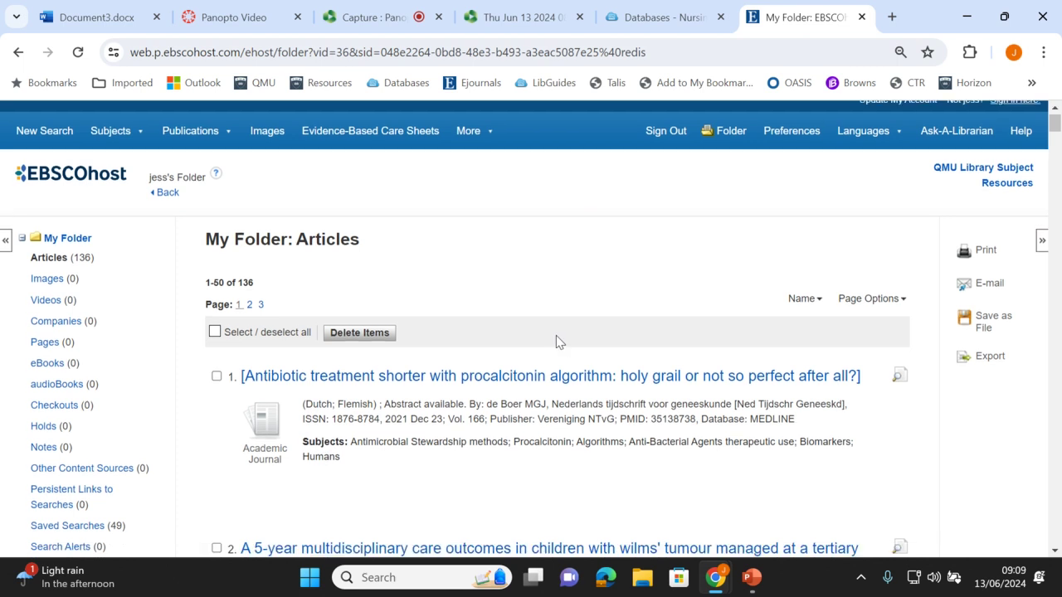
scroll(555, 326, down, 6)
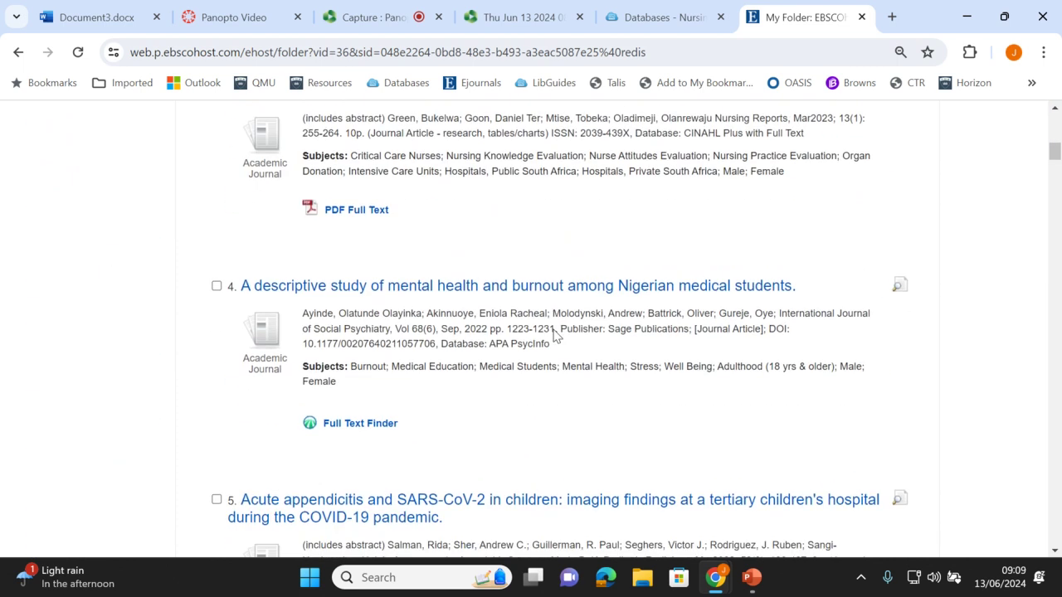
scroll(558, 331, up, 5)
scroll(559, 330, up, 6)
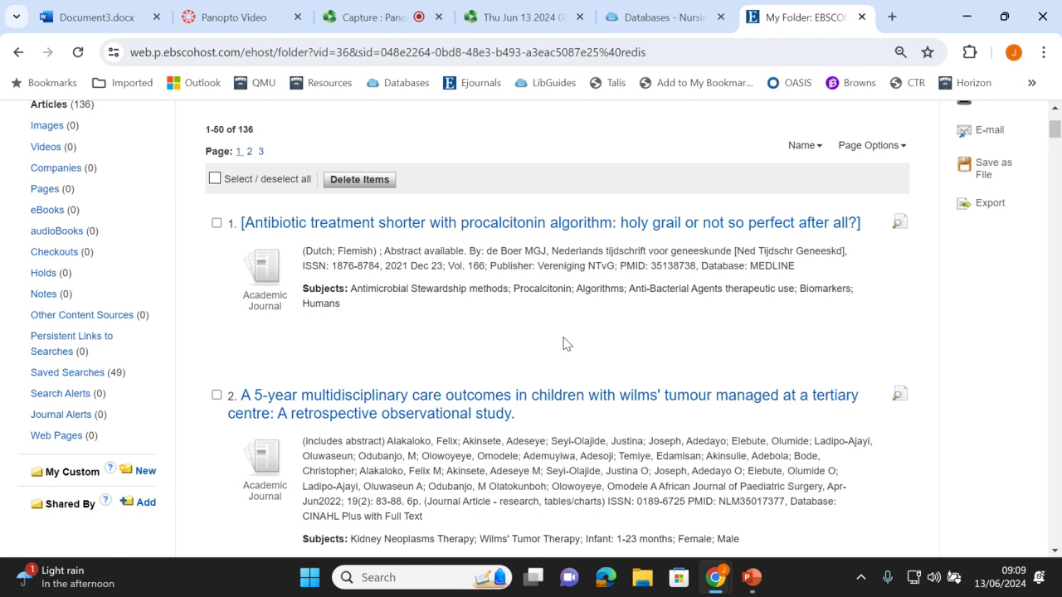
scroll(453, 350, up, 2)
scroll(454, 344, down, 6)
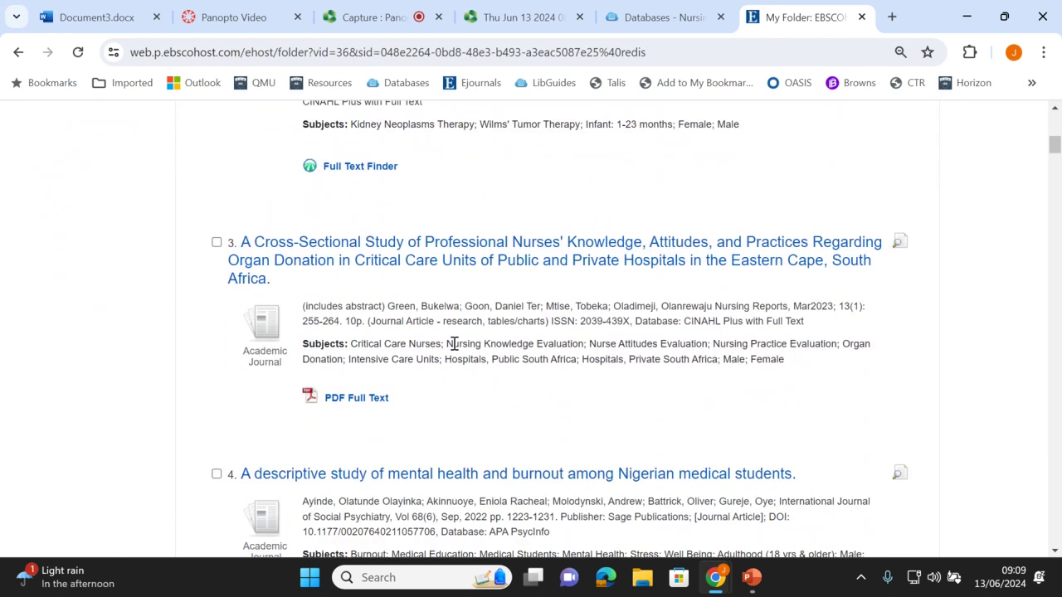
scroll(453, 341, down, 15)
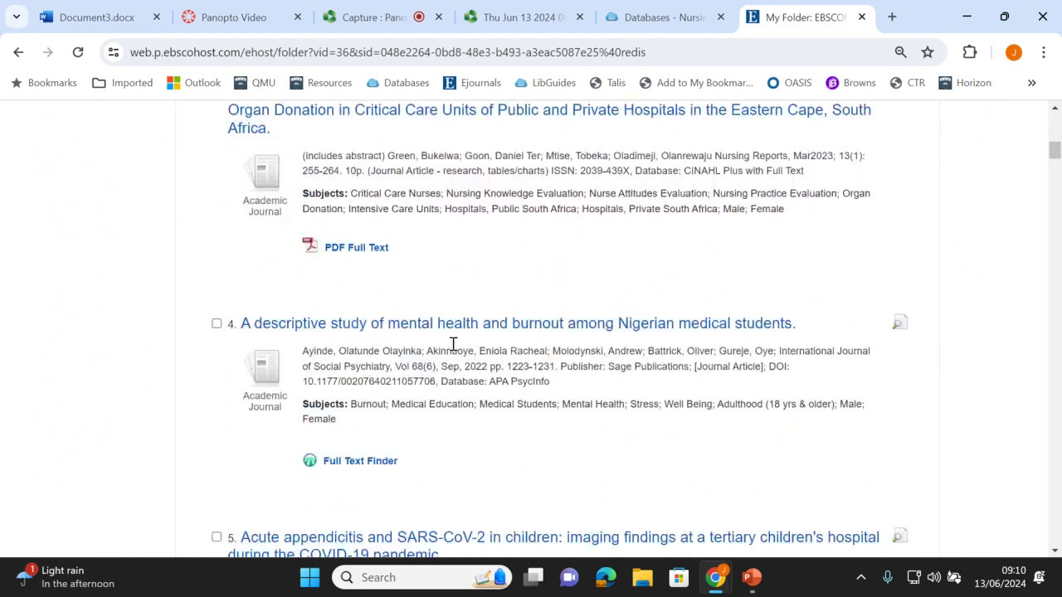